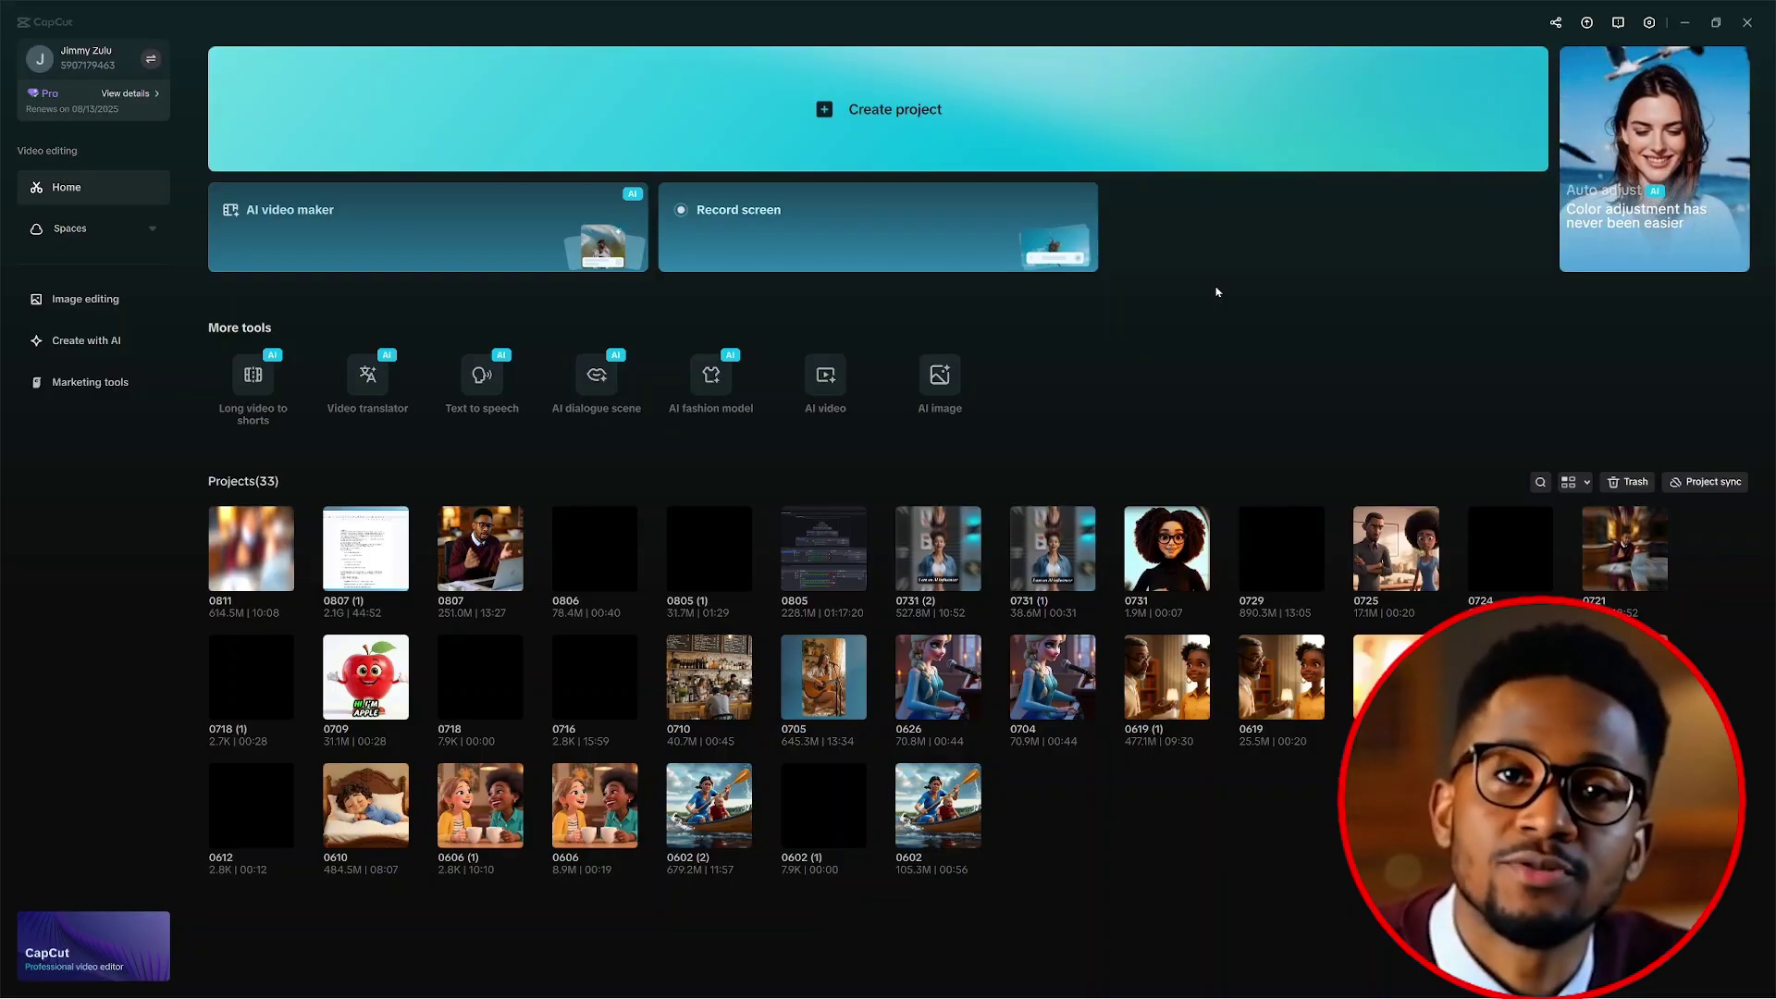
# Step: Open the AI video maker card from CapCut's home screen
pyautogui.click(287, 229)
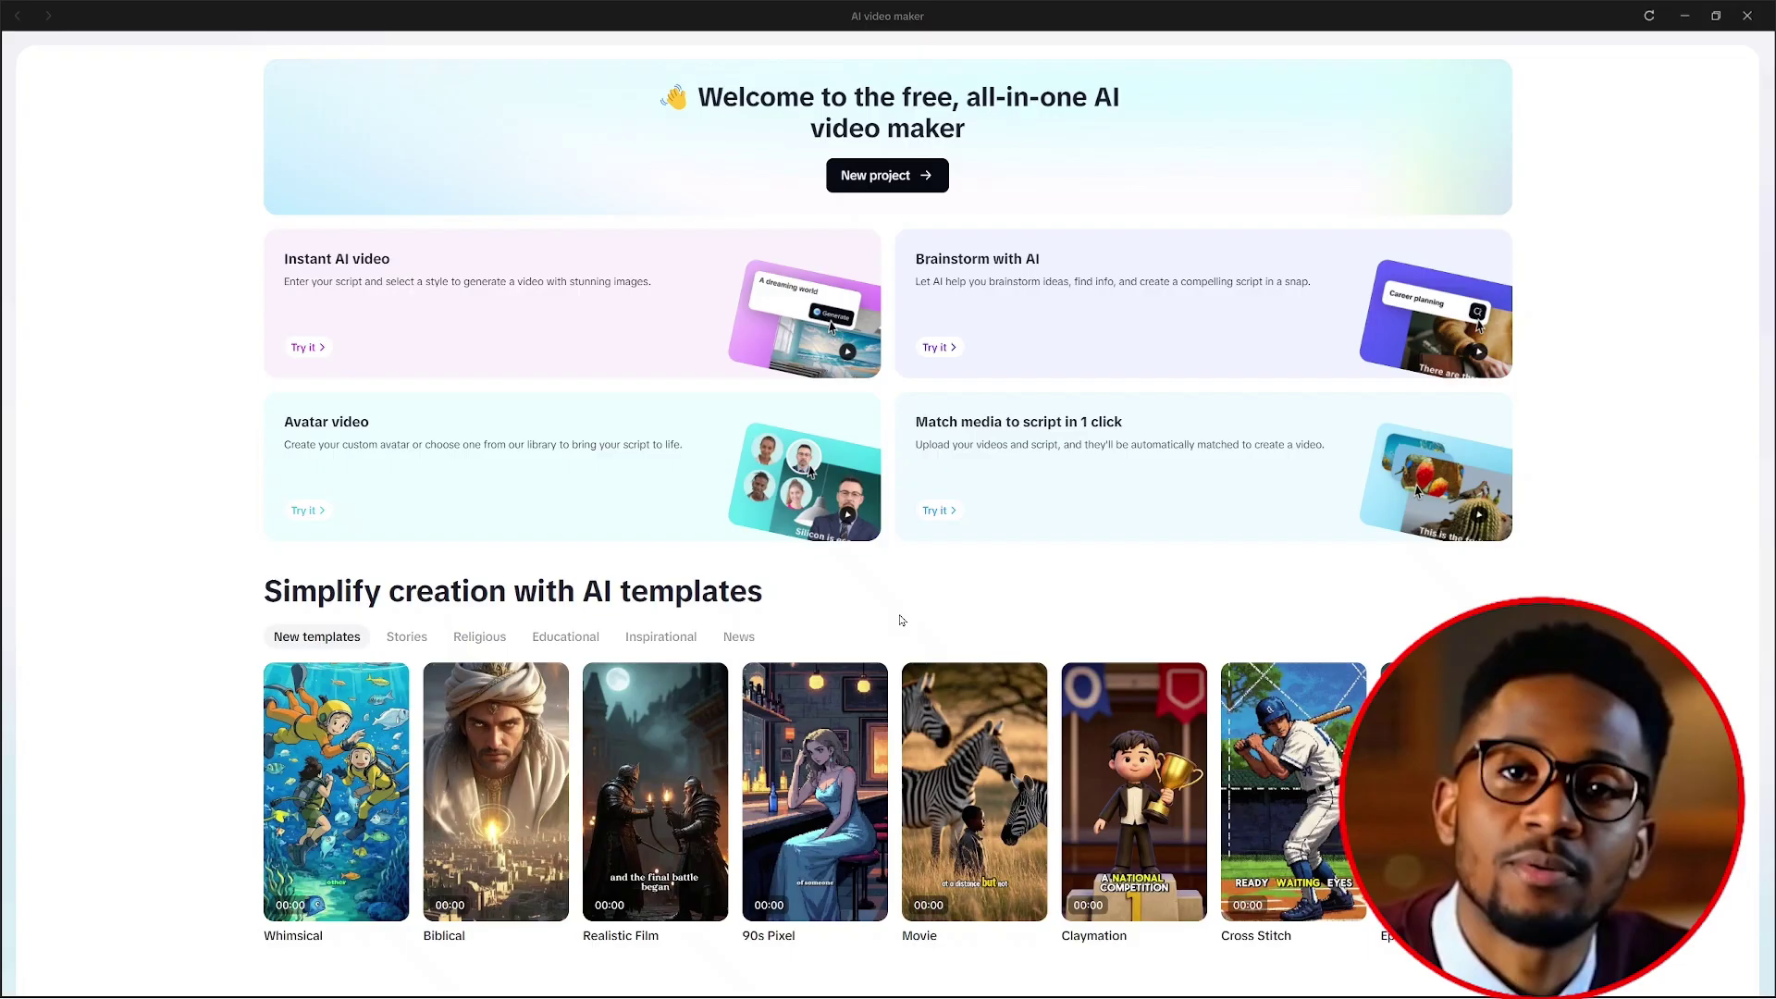
# Step: Start a new AI video project and bring up the AI Create script form
pyautogui.click(887, 176)
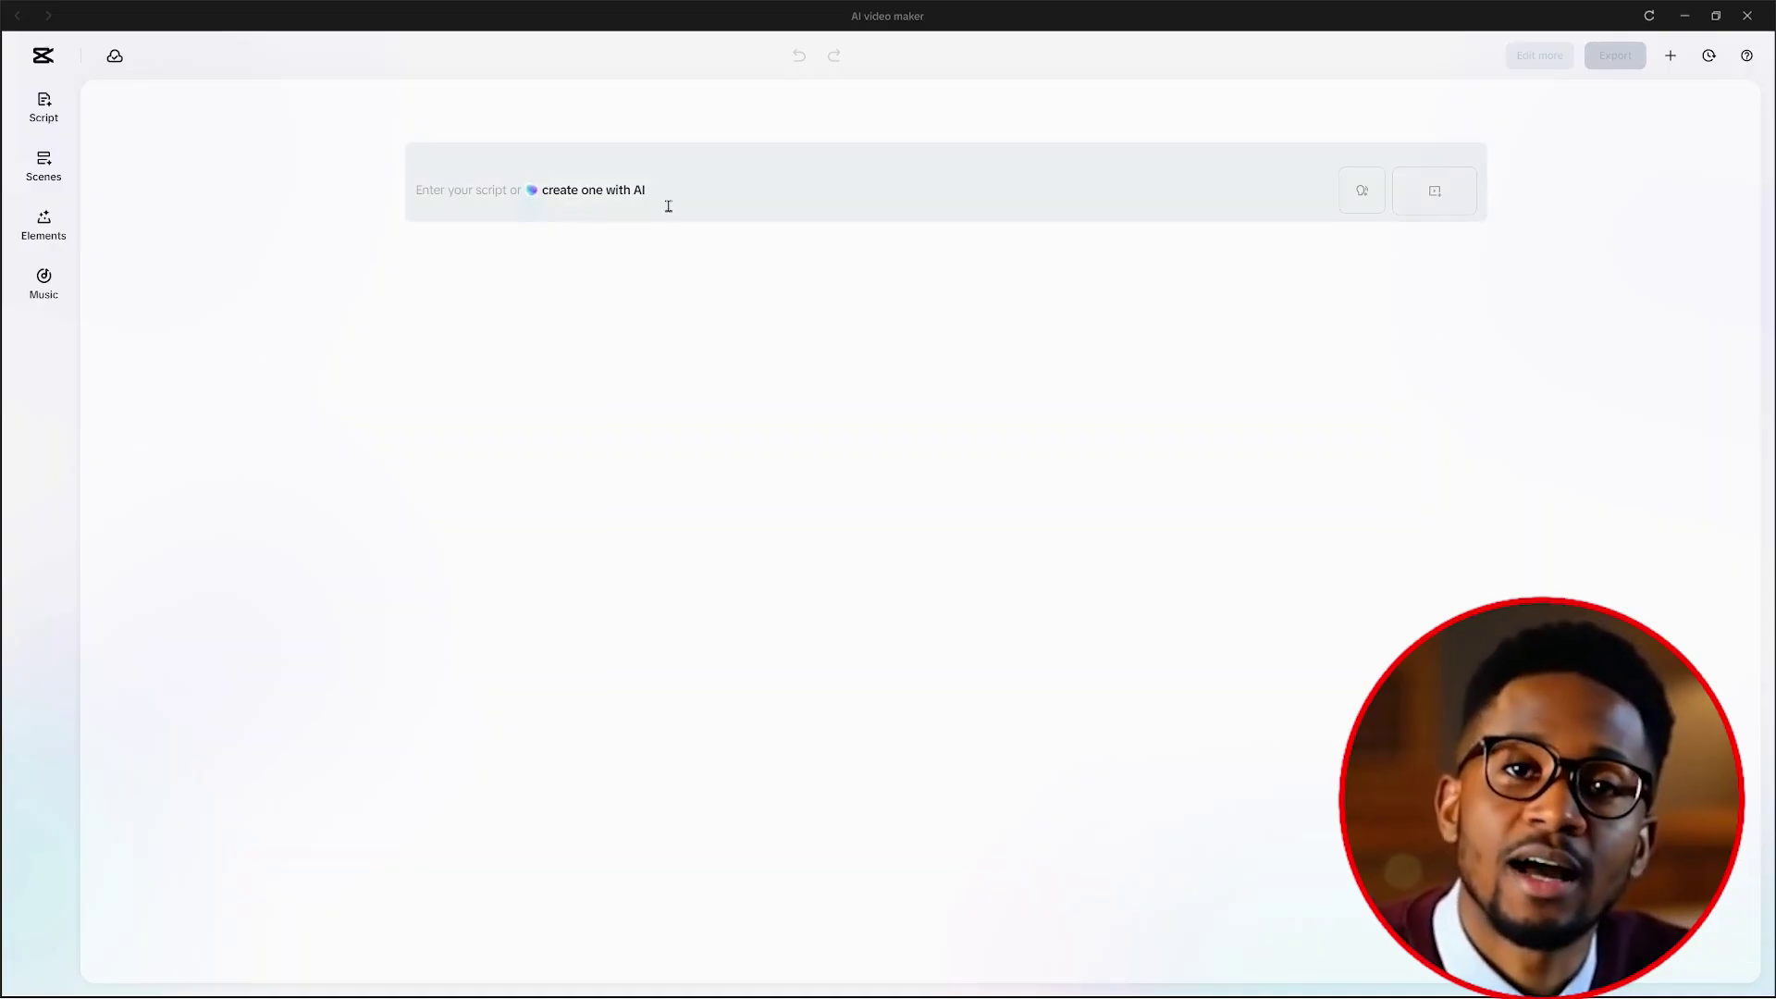
pyautogui.click(639, 191)
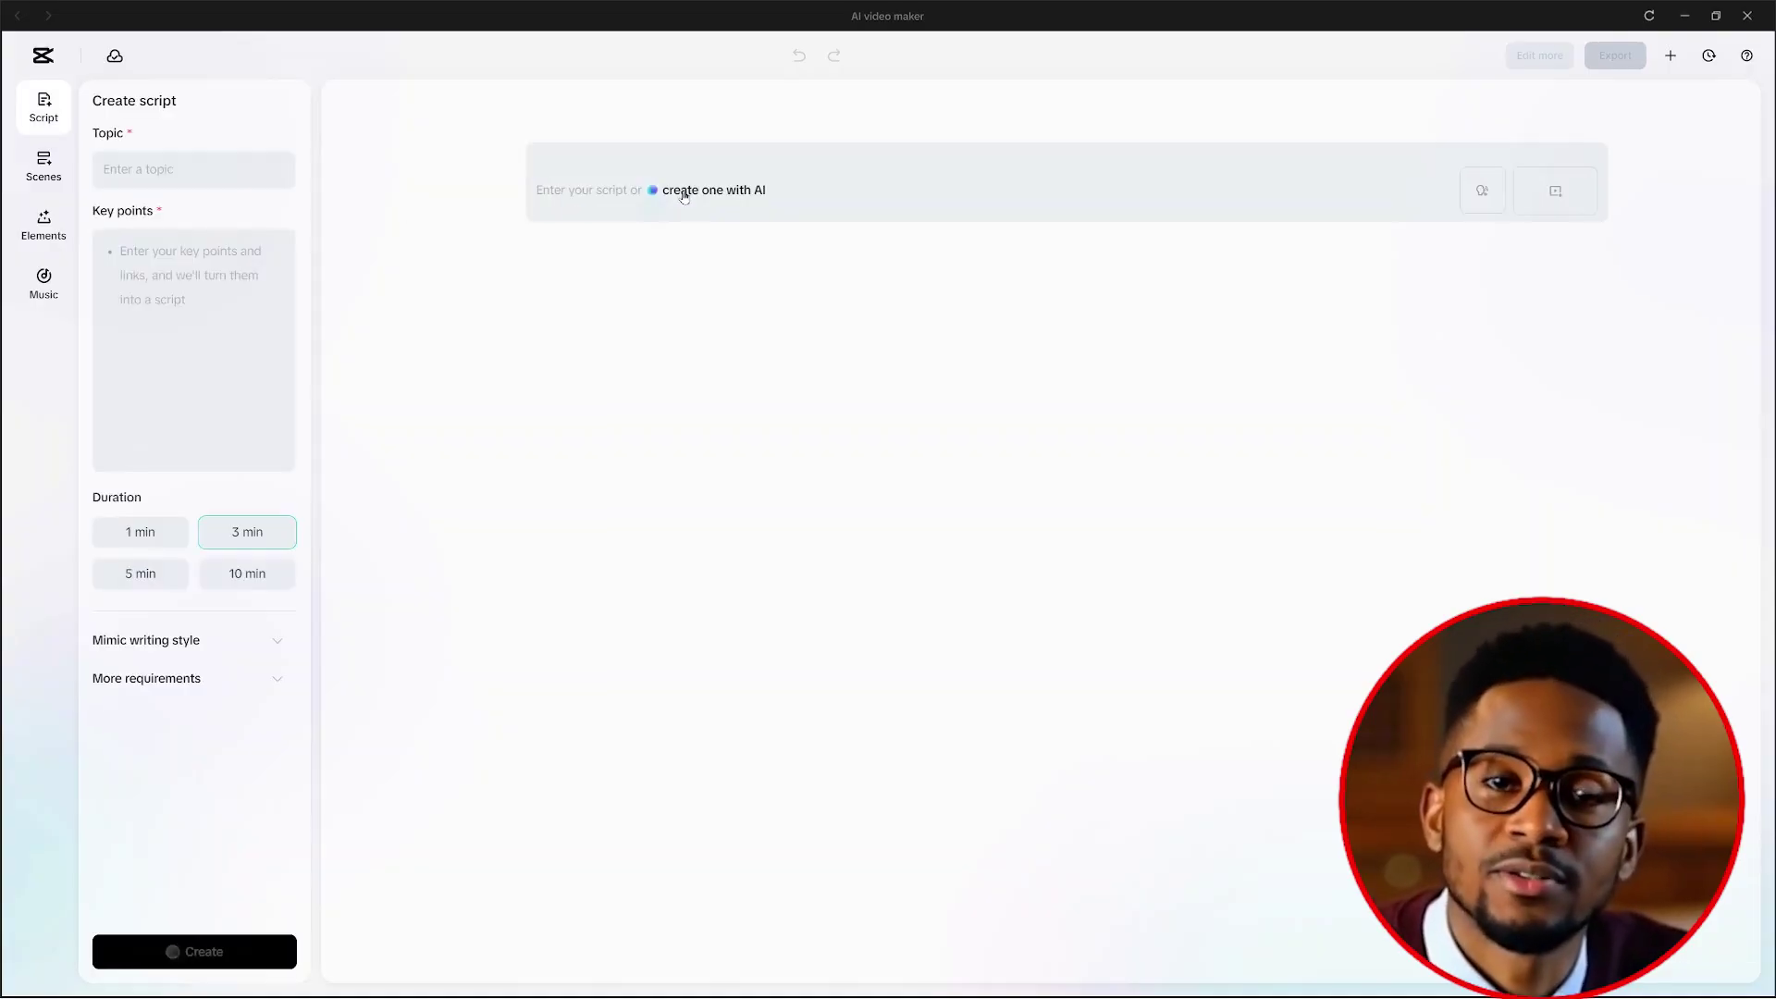
# Step: Enter topic 'The boy named Kito', paste key points and a writing-style sample, expand More requirements
pyautogui.click(157, 169)
pyautogui.write('The boy named Kito')
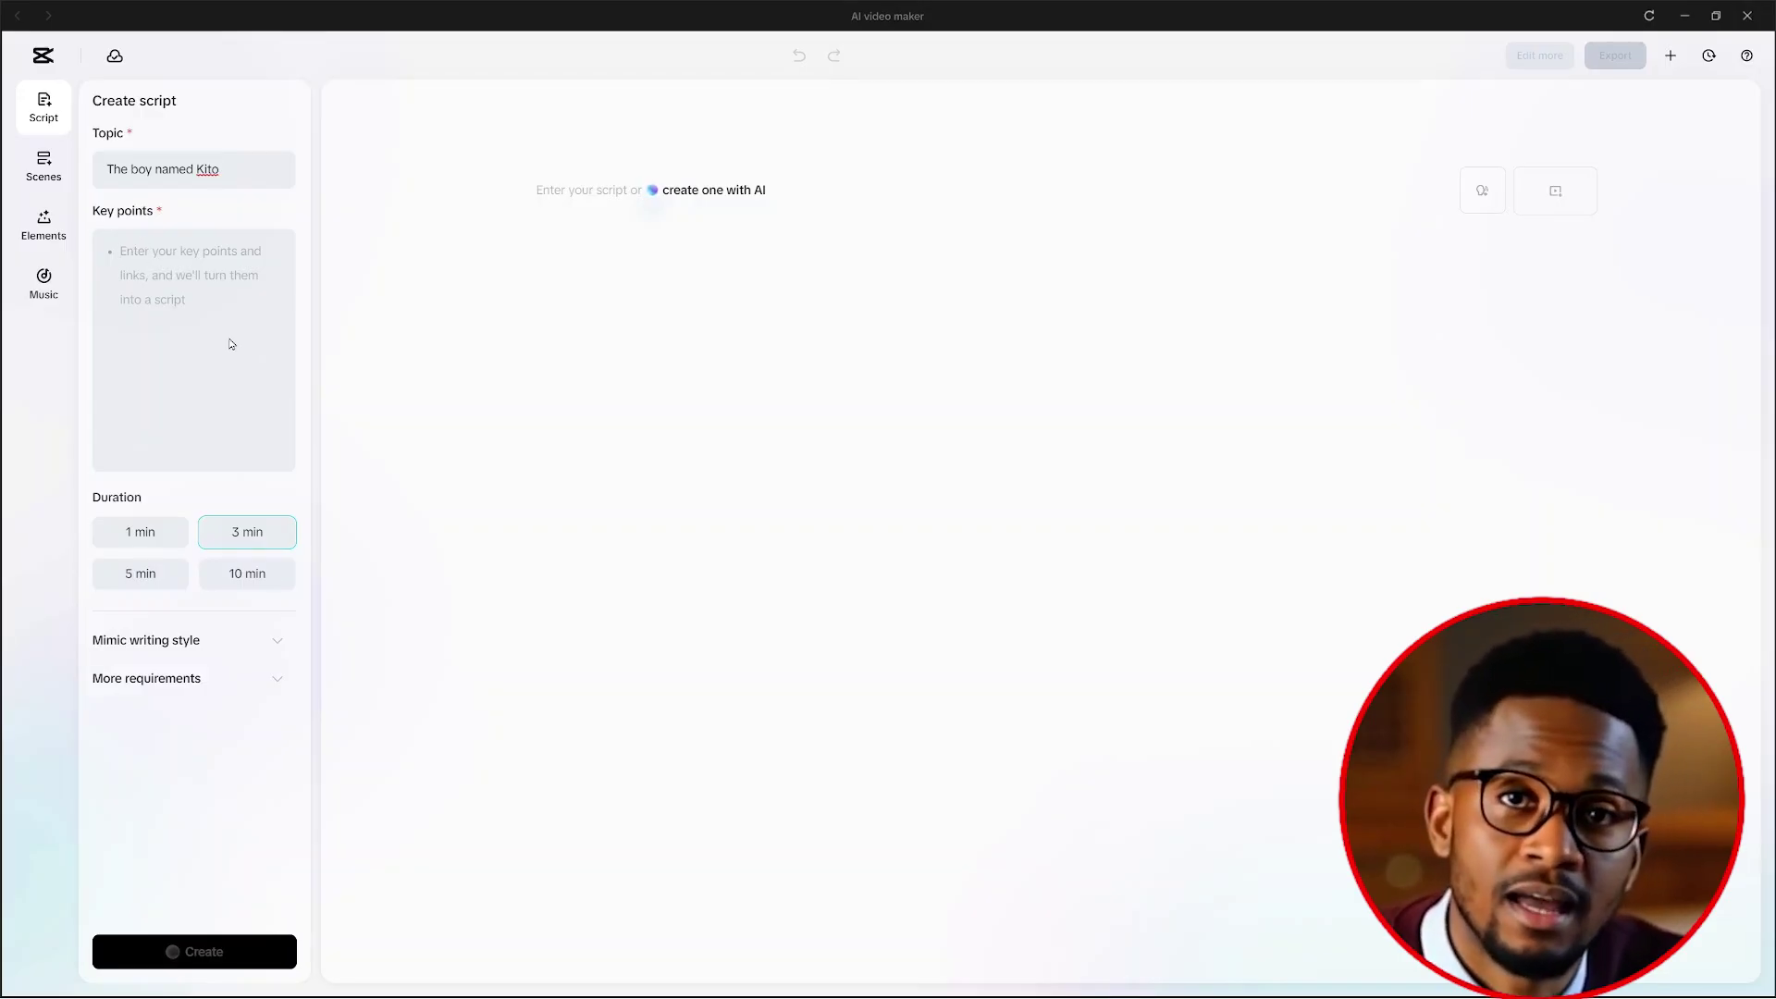
pyautogui.hotkey('ctrl', 'v')
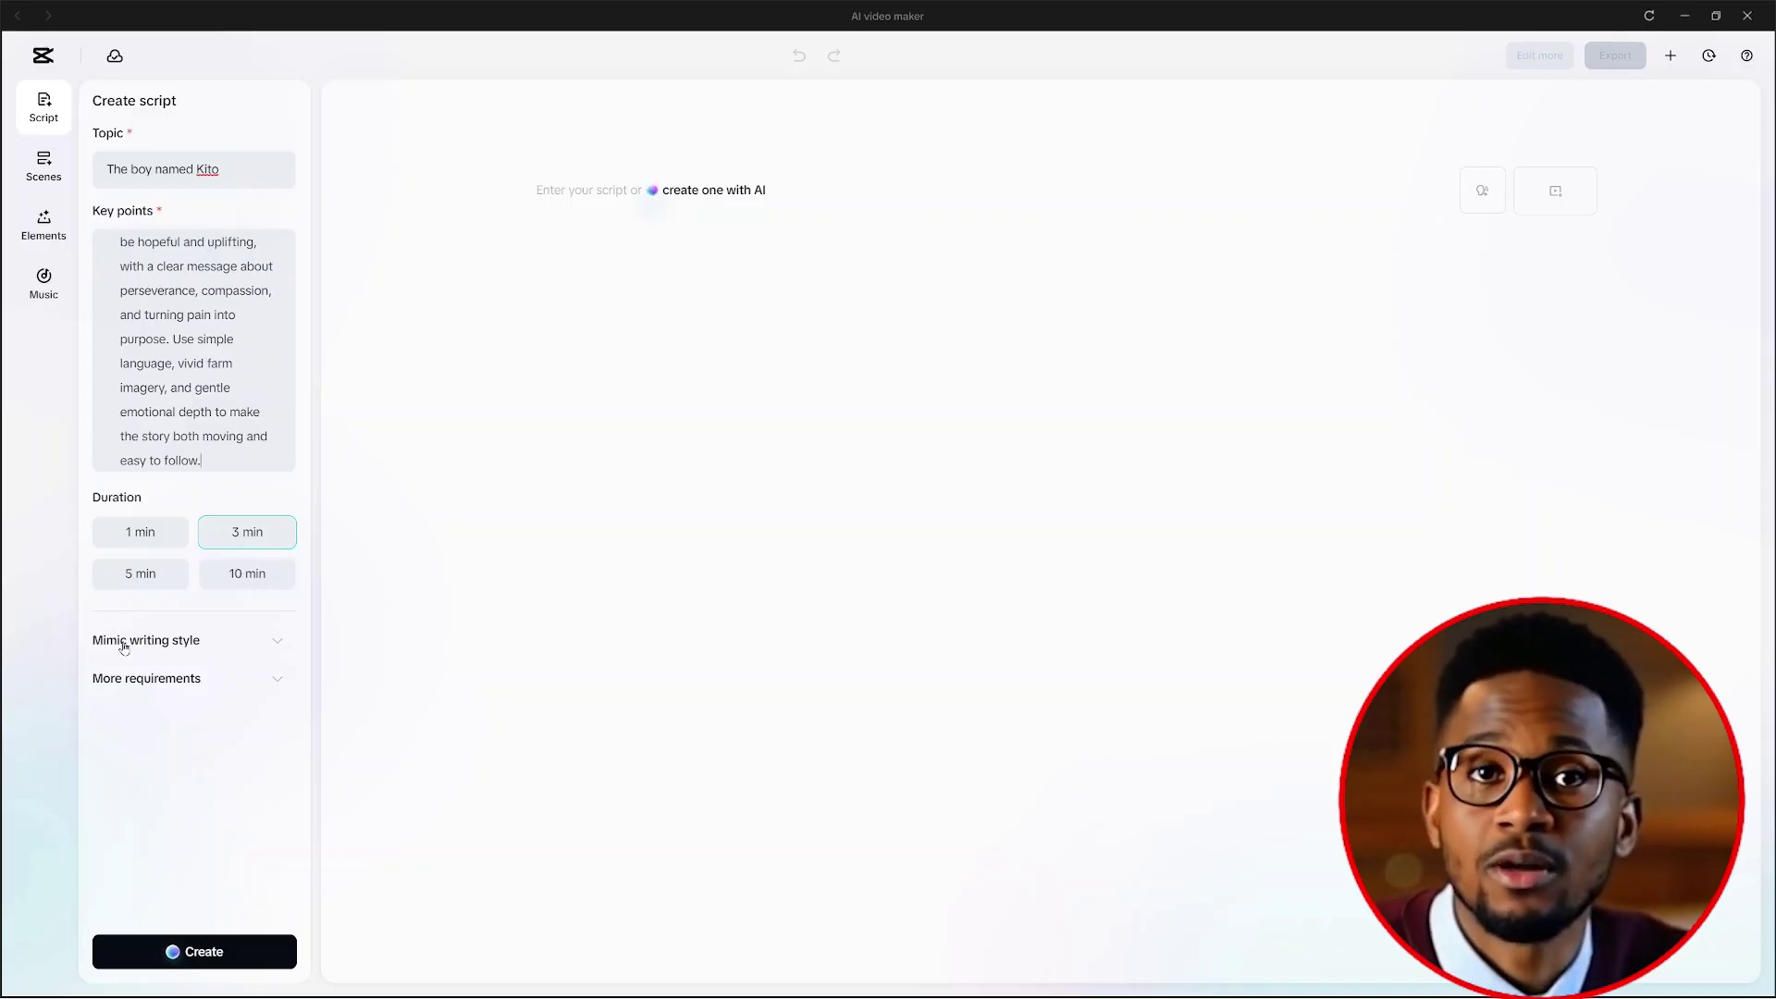
pyautogui.click(155, 647)
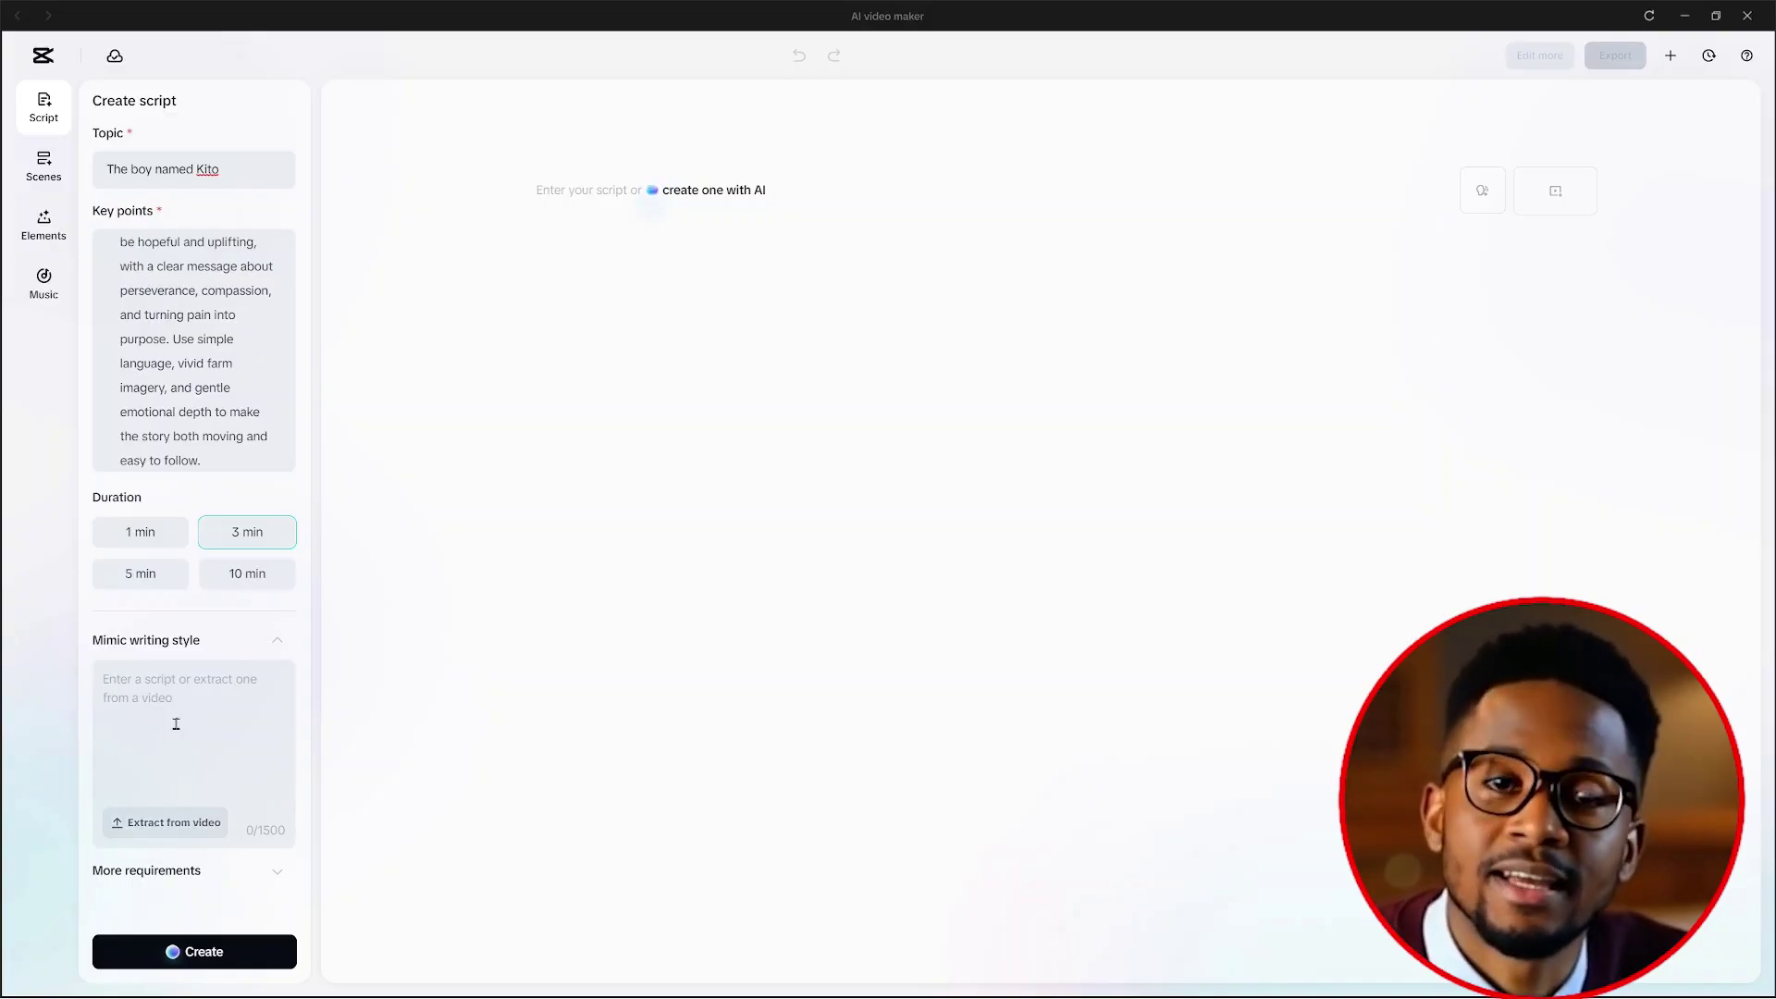
pyautogui.write('he wind came fast. The waves hit the boat. He held the tiller tight. Rain stung his face. He did not speak.')
pyautogui.click(162, 870)
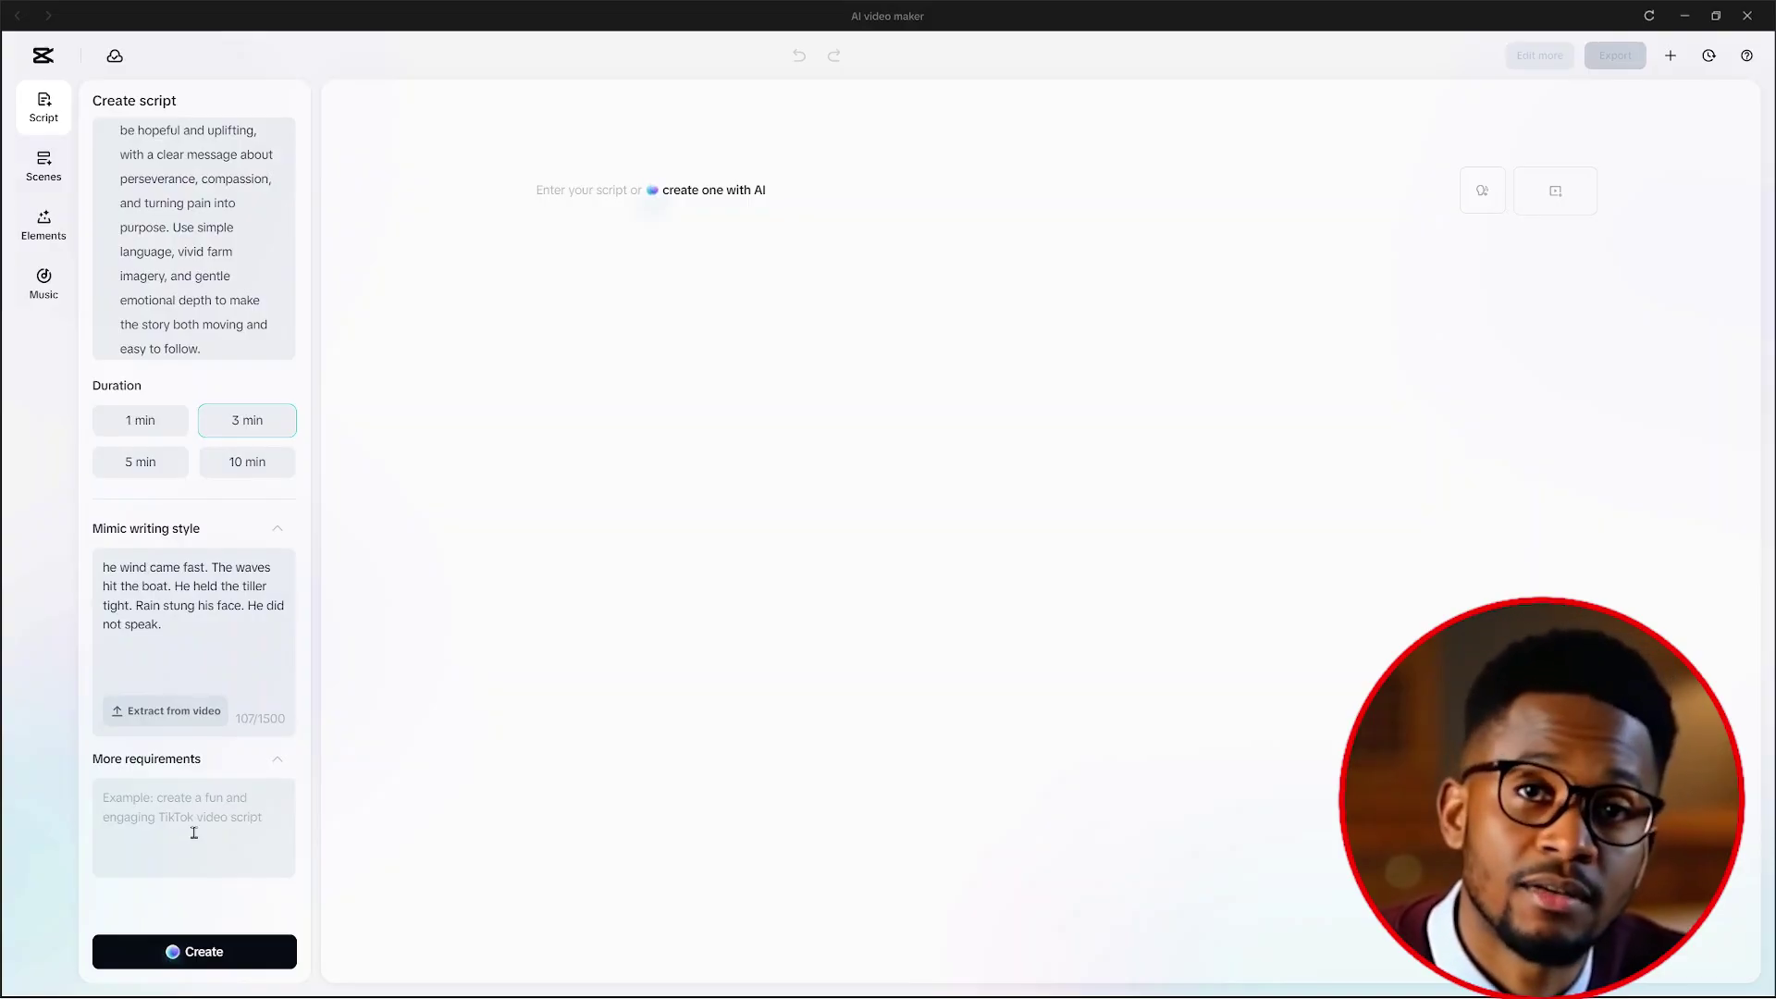
# Step: Generate the Kito script, then try and discard a shorter rewrite of the opening paragraph
pyautogui.click(213, 958)
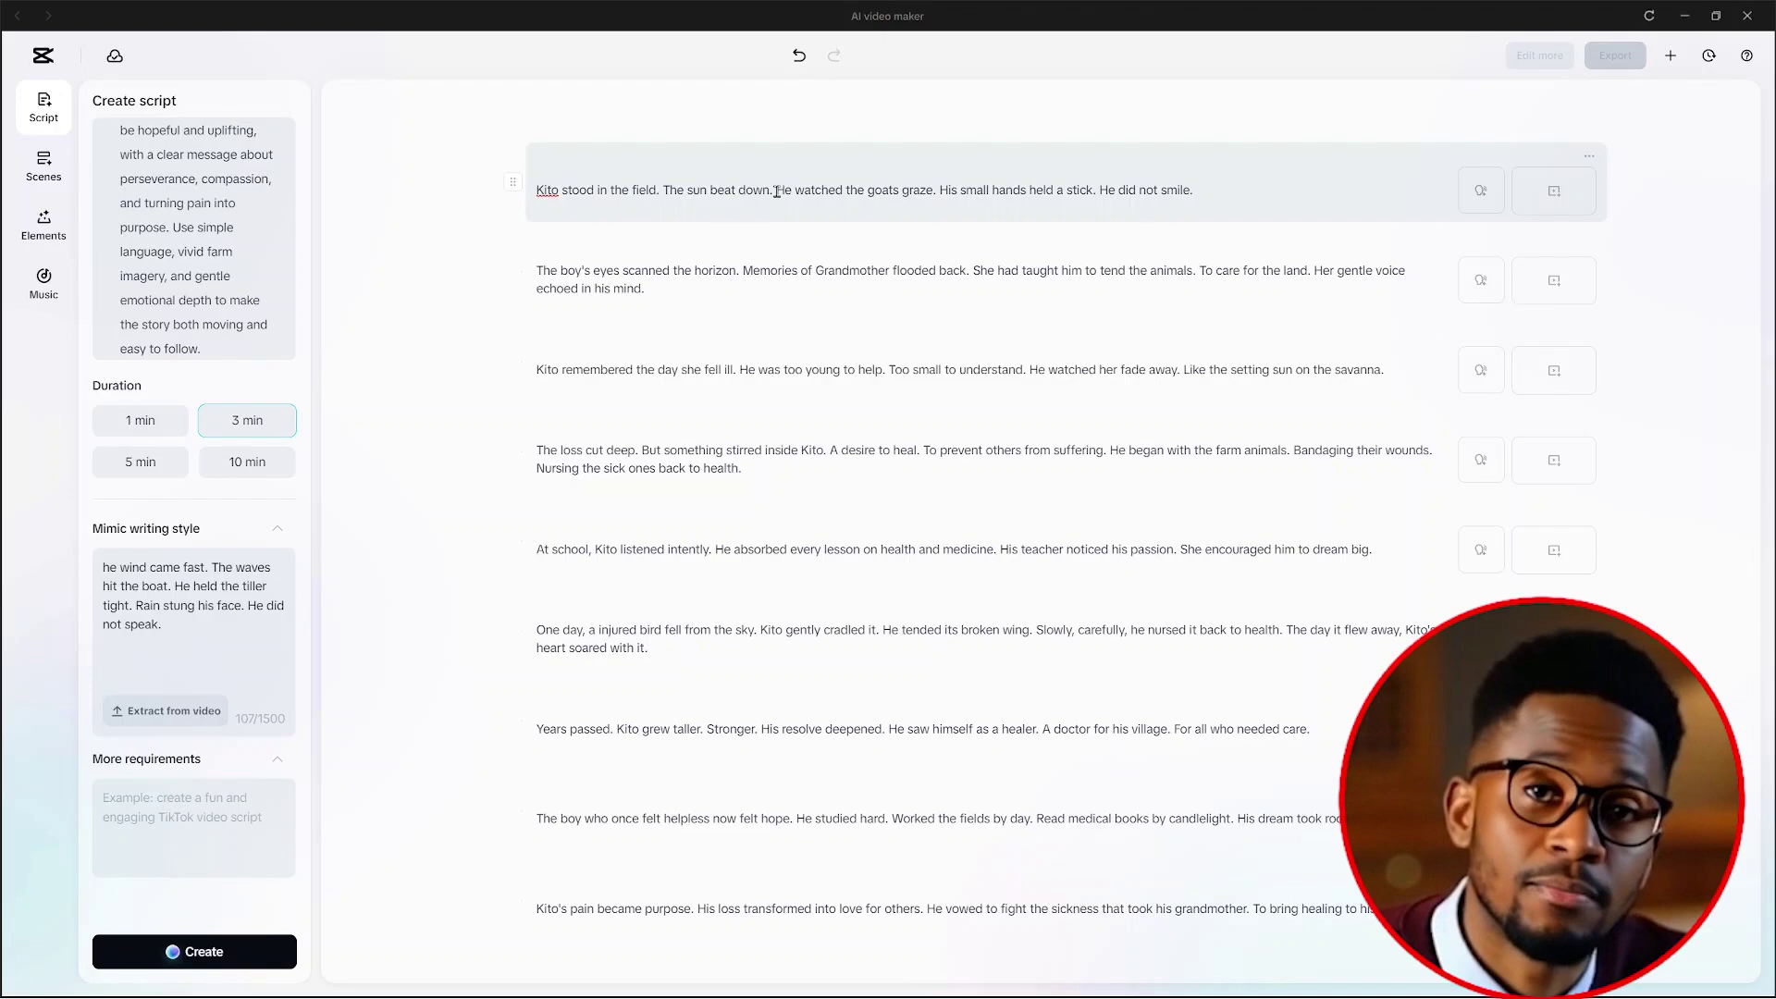
pyautogui.click(784, 192)
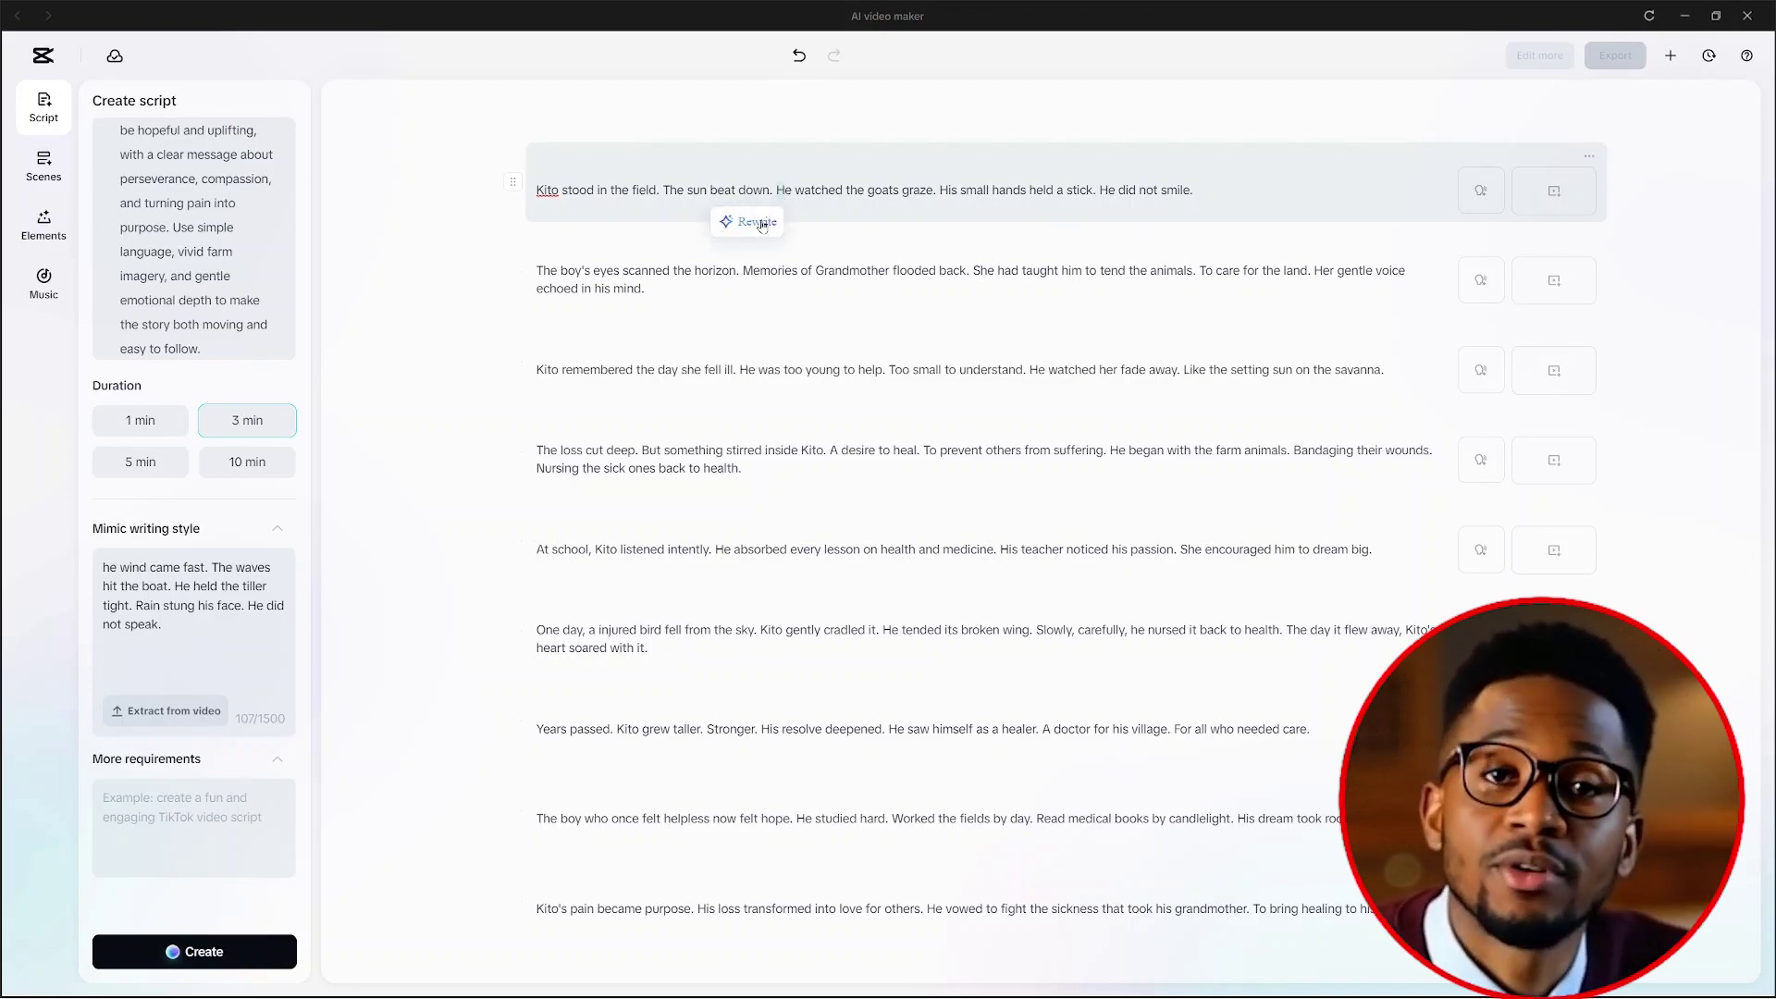
pyautogui.click(759, 223)
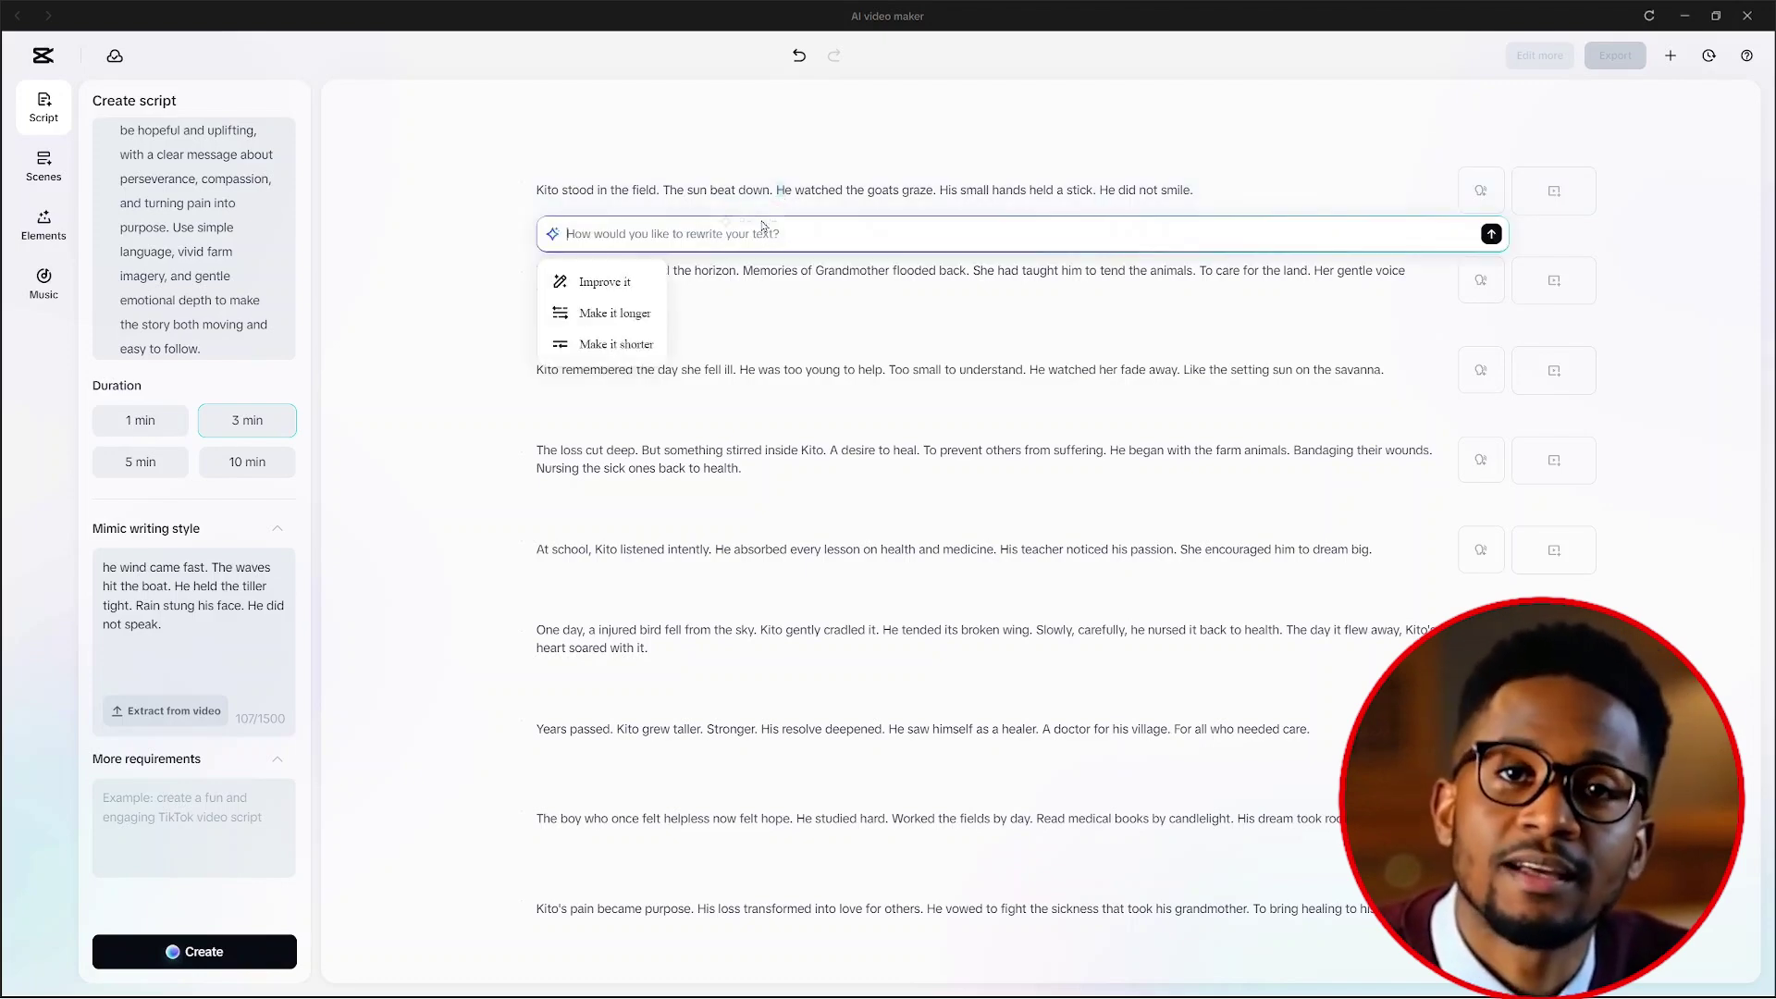
pyautogui.click(622, 320)
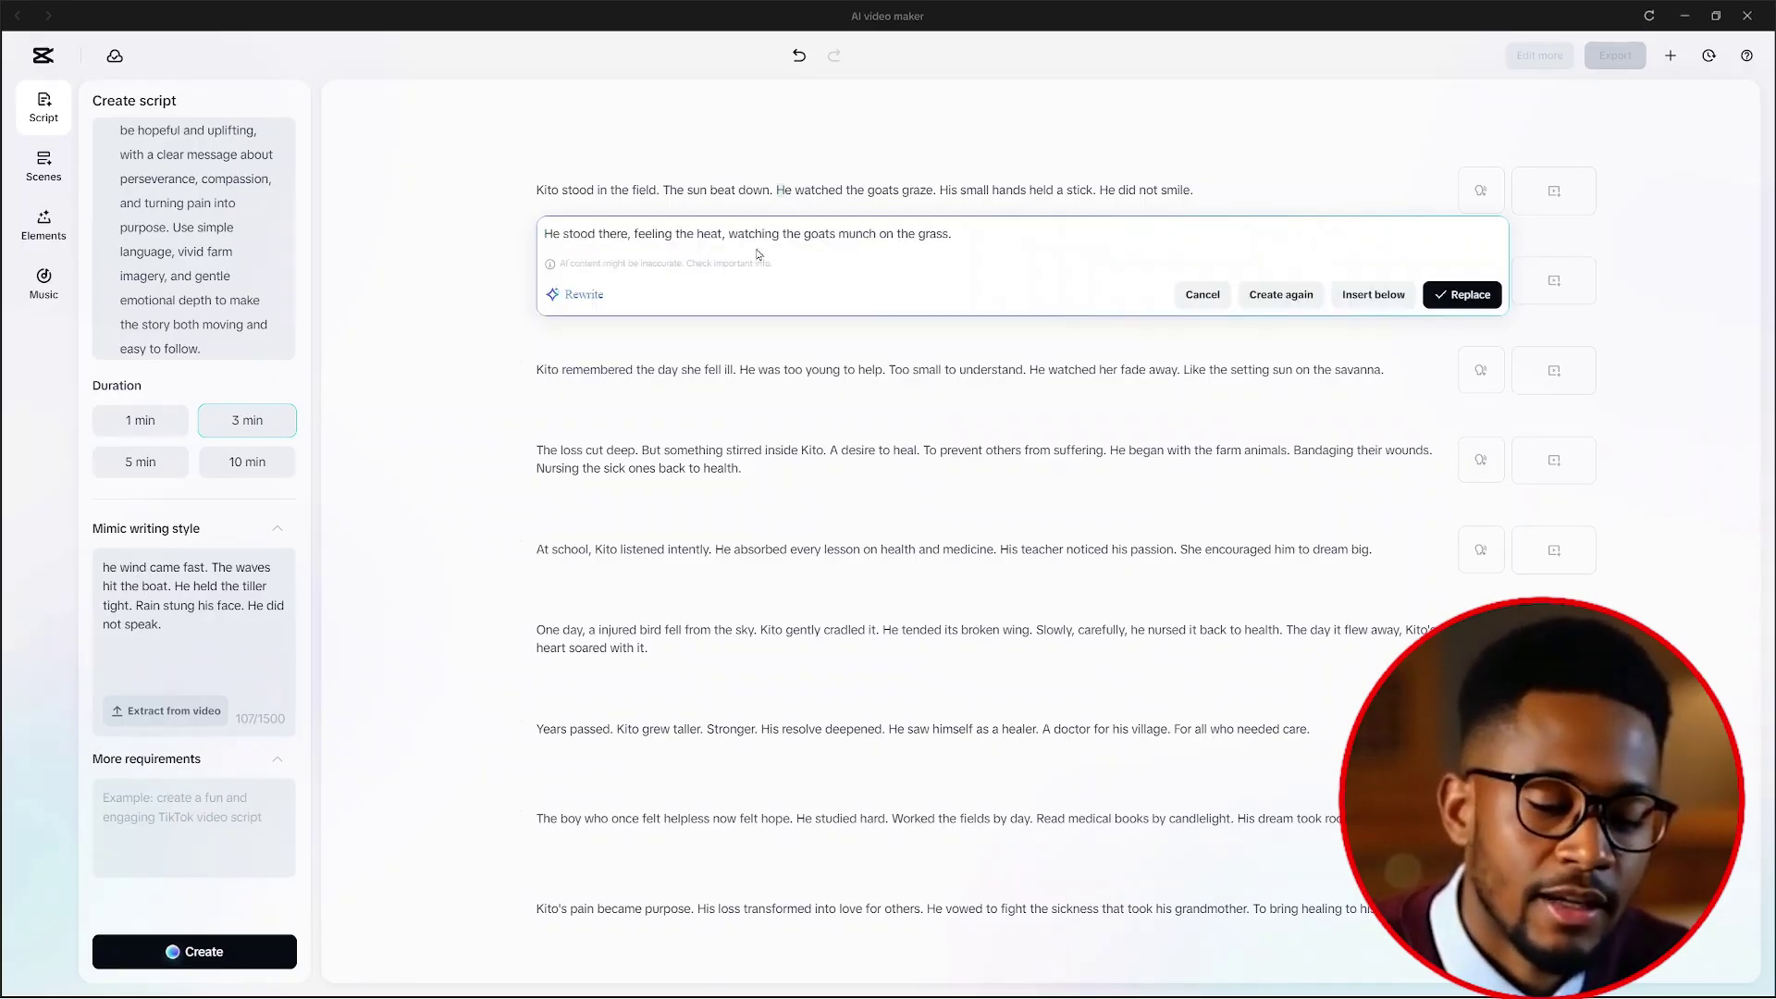
pyautogui.click(1203, 294)
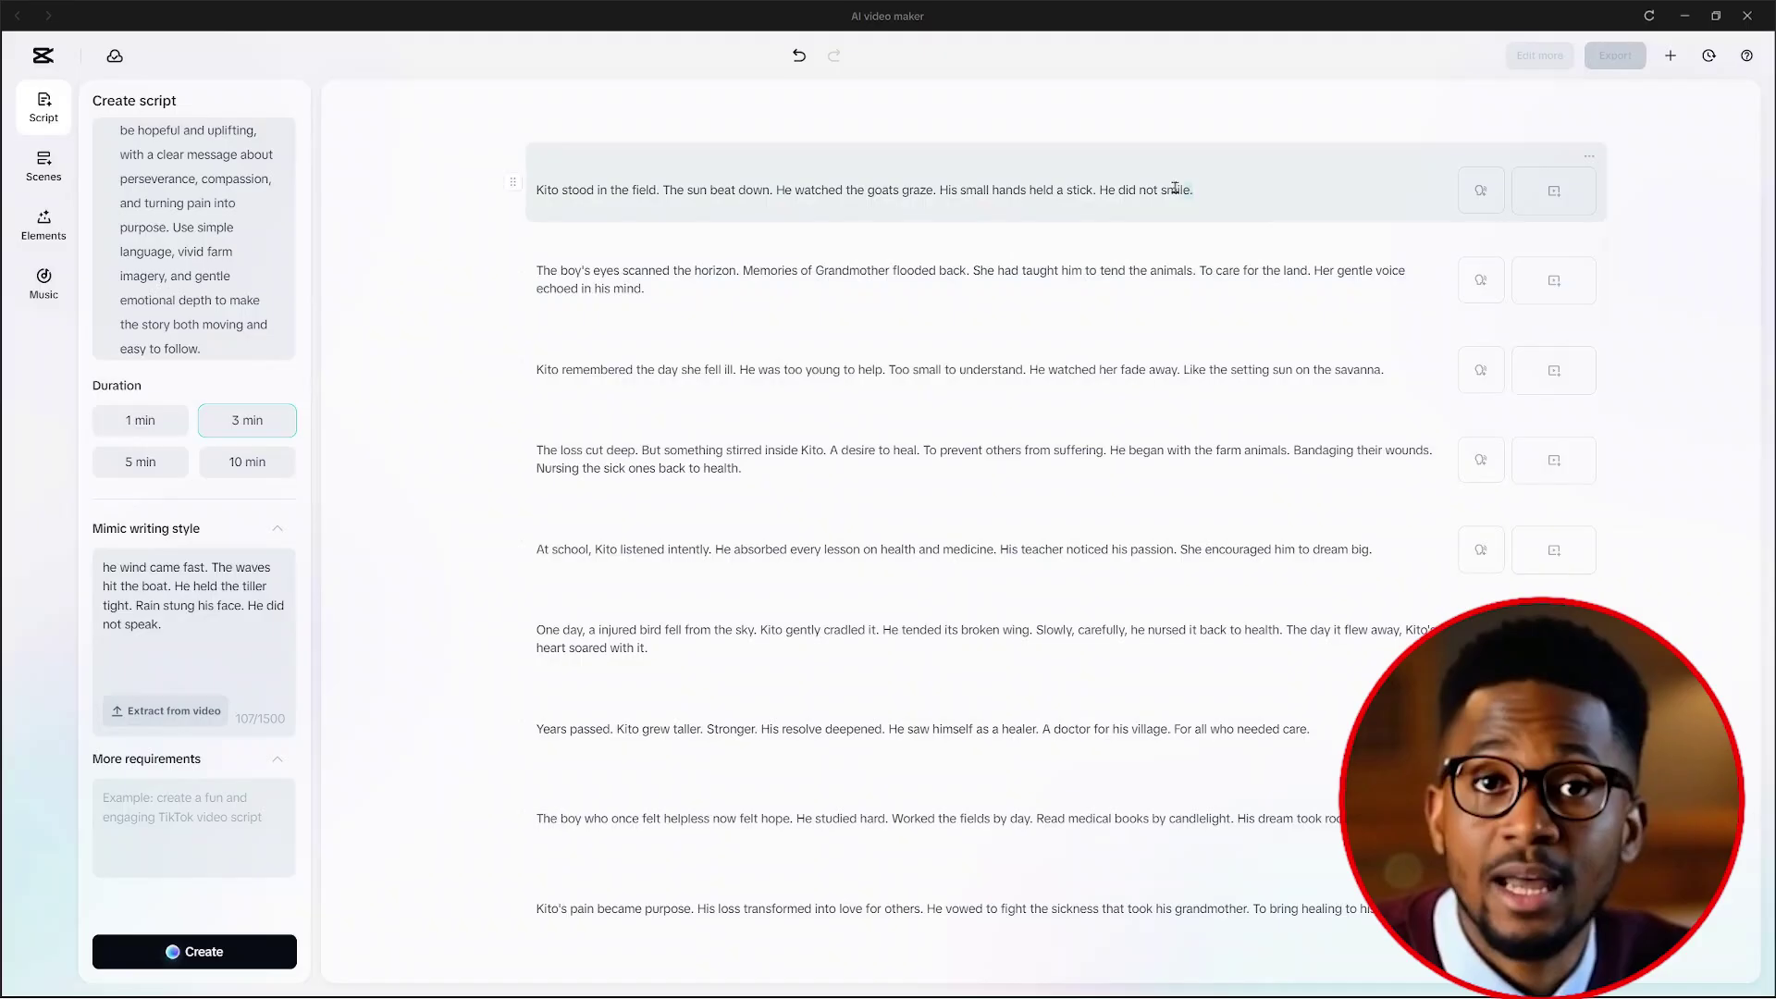
# Step: Try and discard a longer first-paragraph rewrite, then accept the generated script with Use
pyautogui.moveTo(1194, 189); pyautogui.dragTo(530, 209)
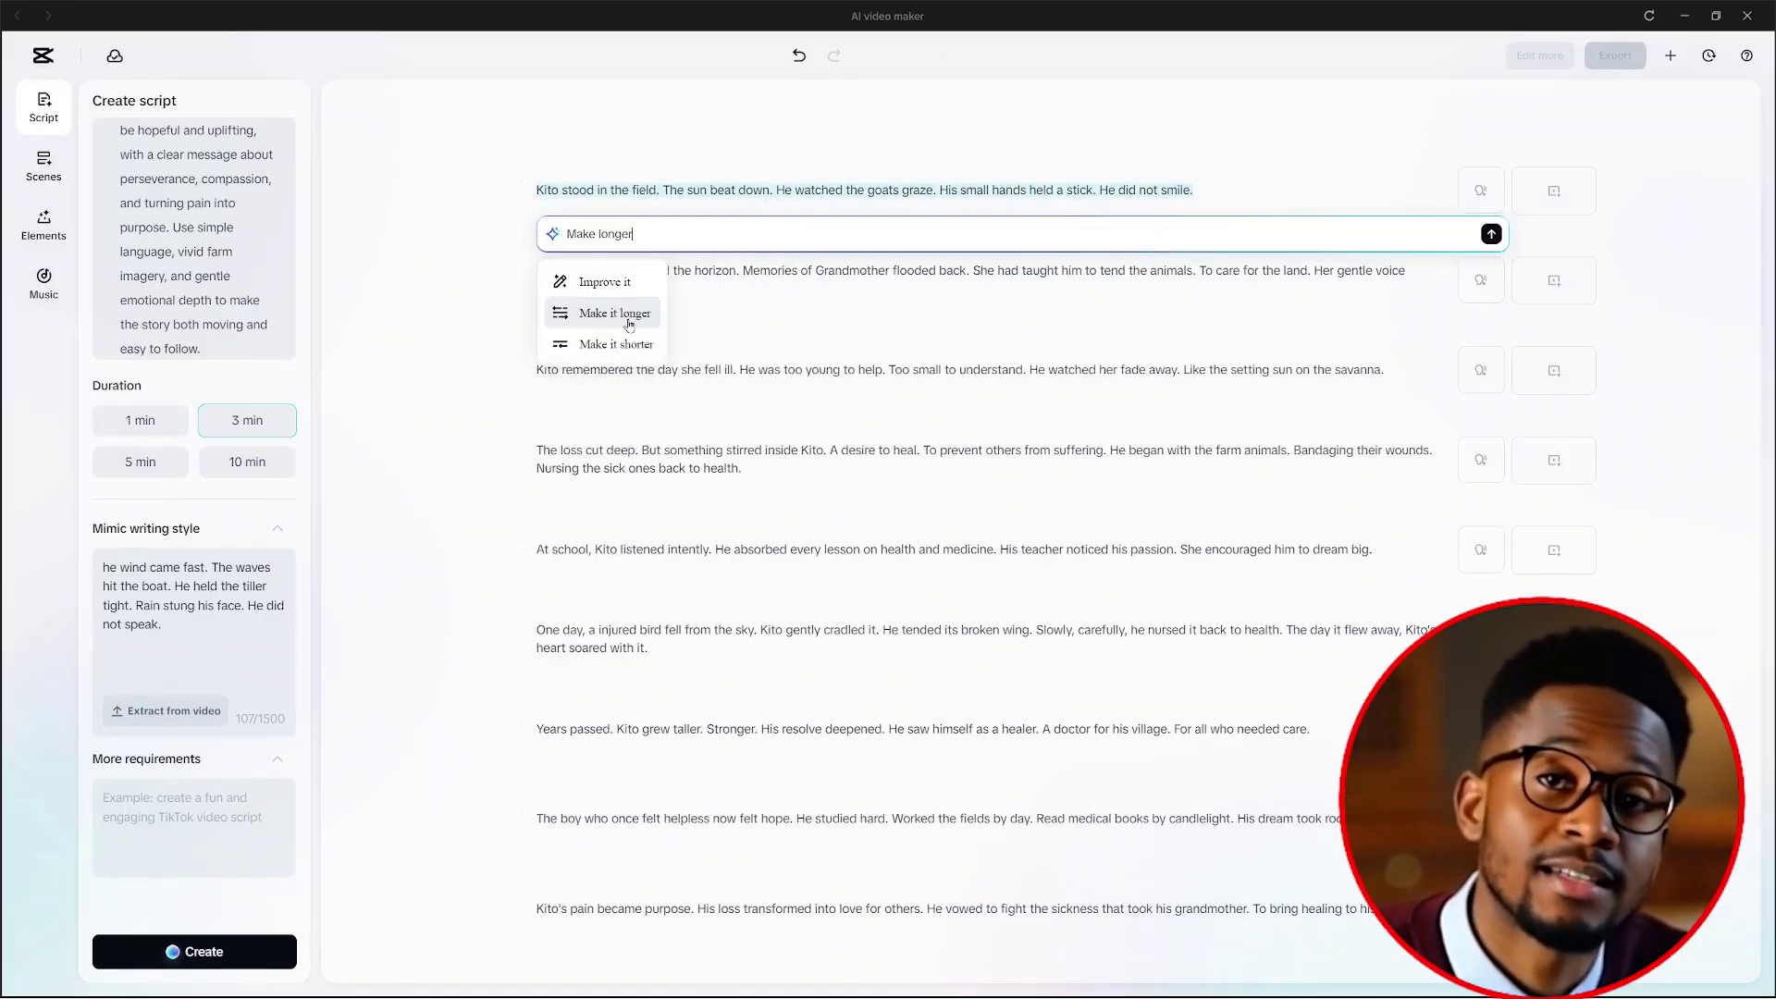
pyautogui.click(629, 321)
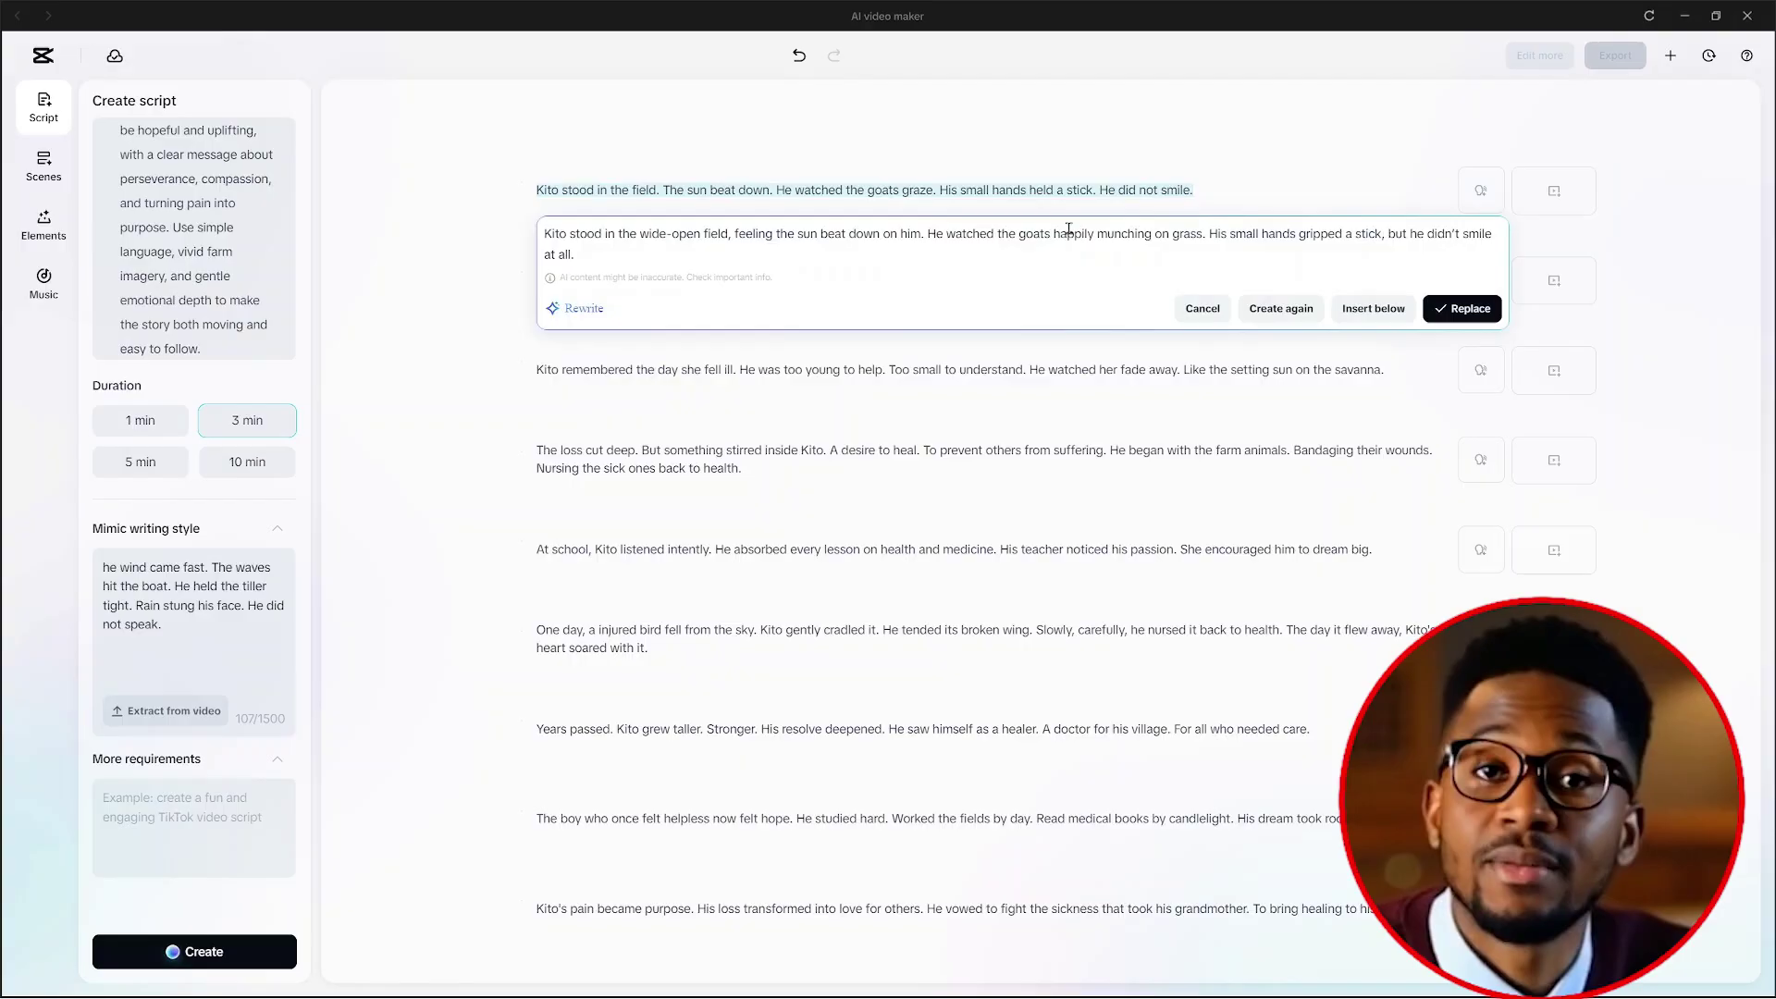
pyautogui.click(1202, 308)
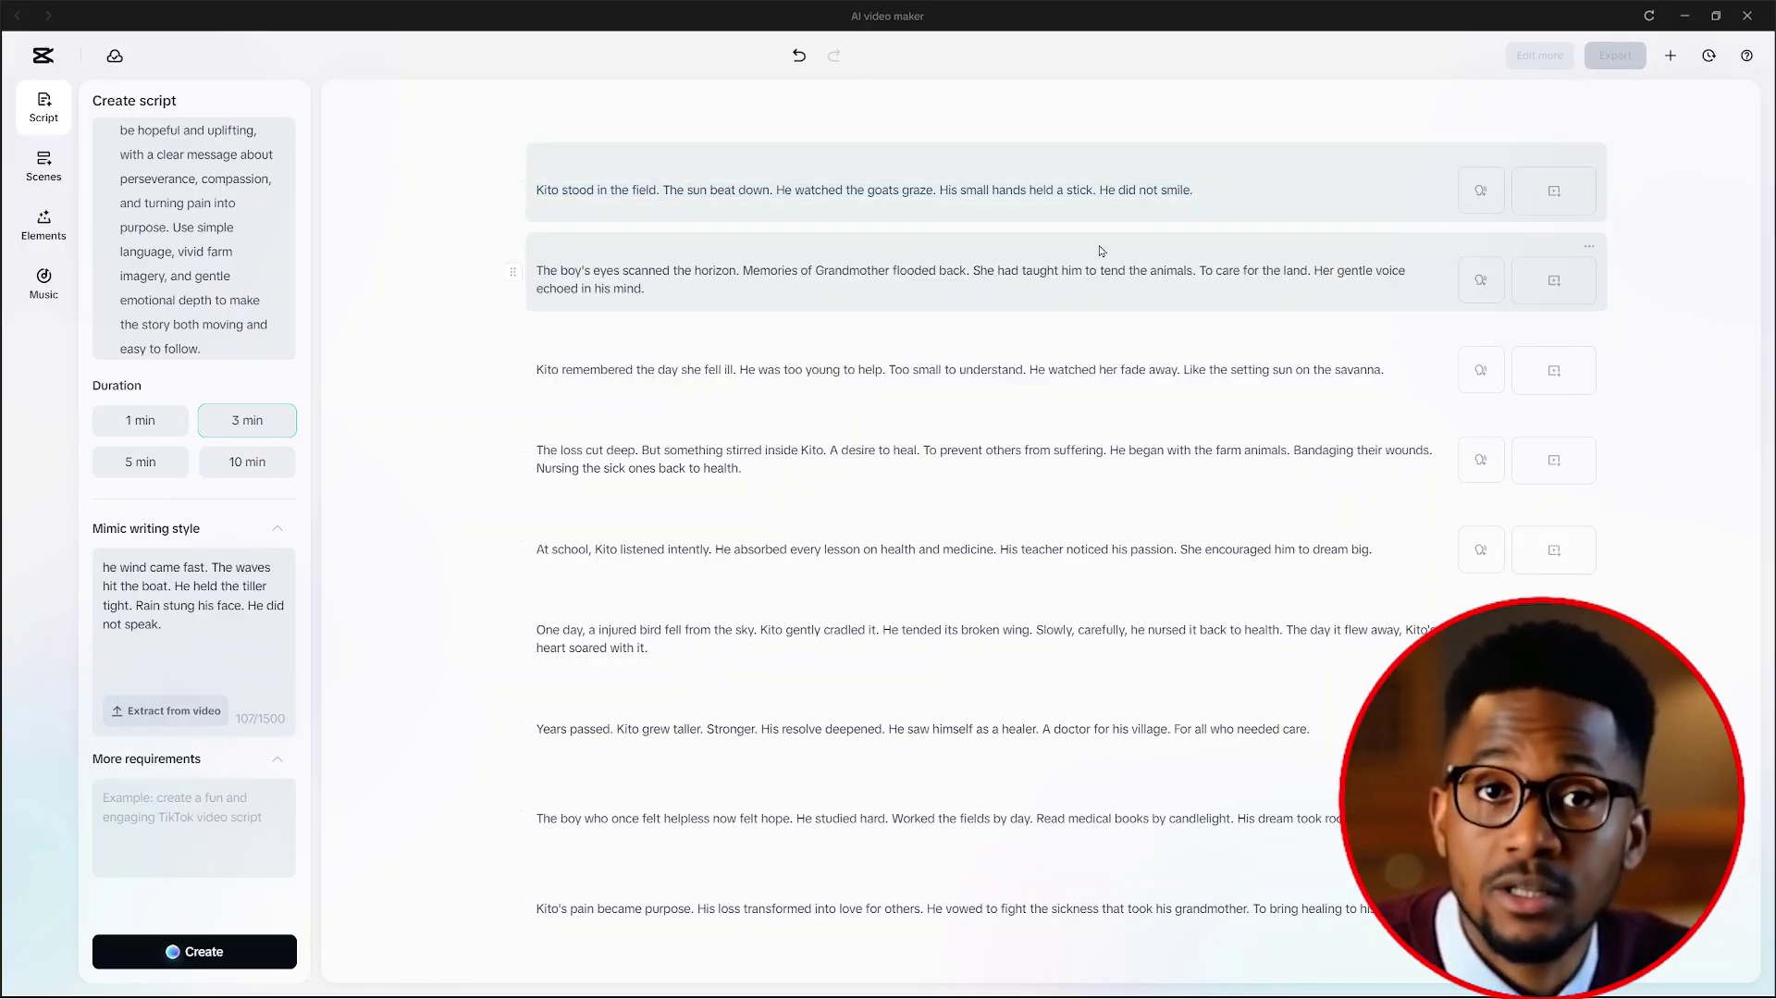
pyautogui.scroll(-2, 1092, 264)
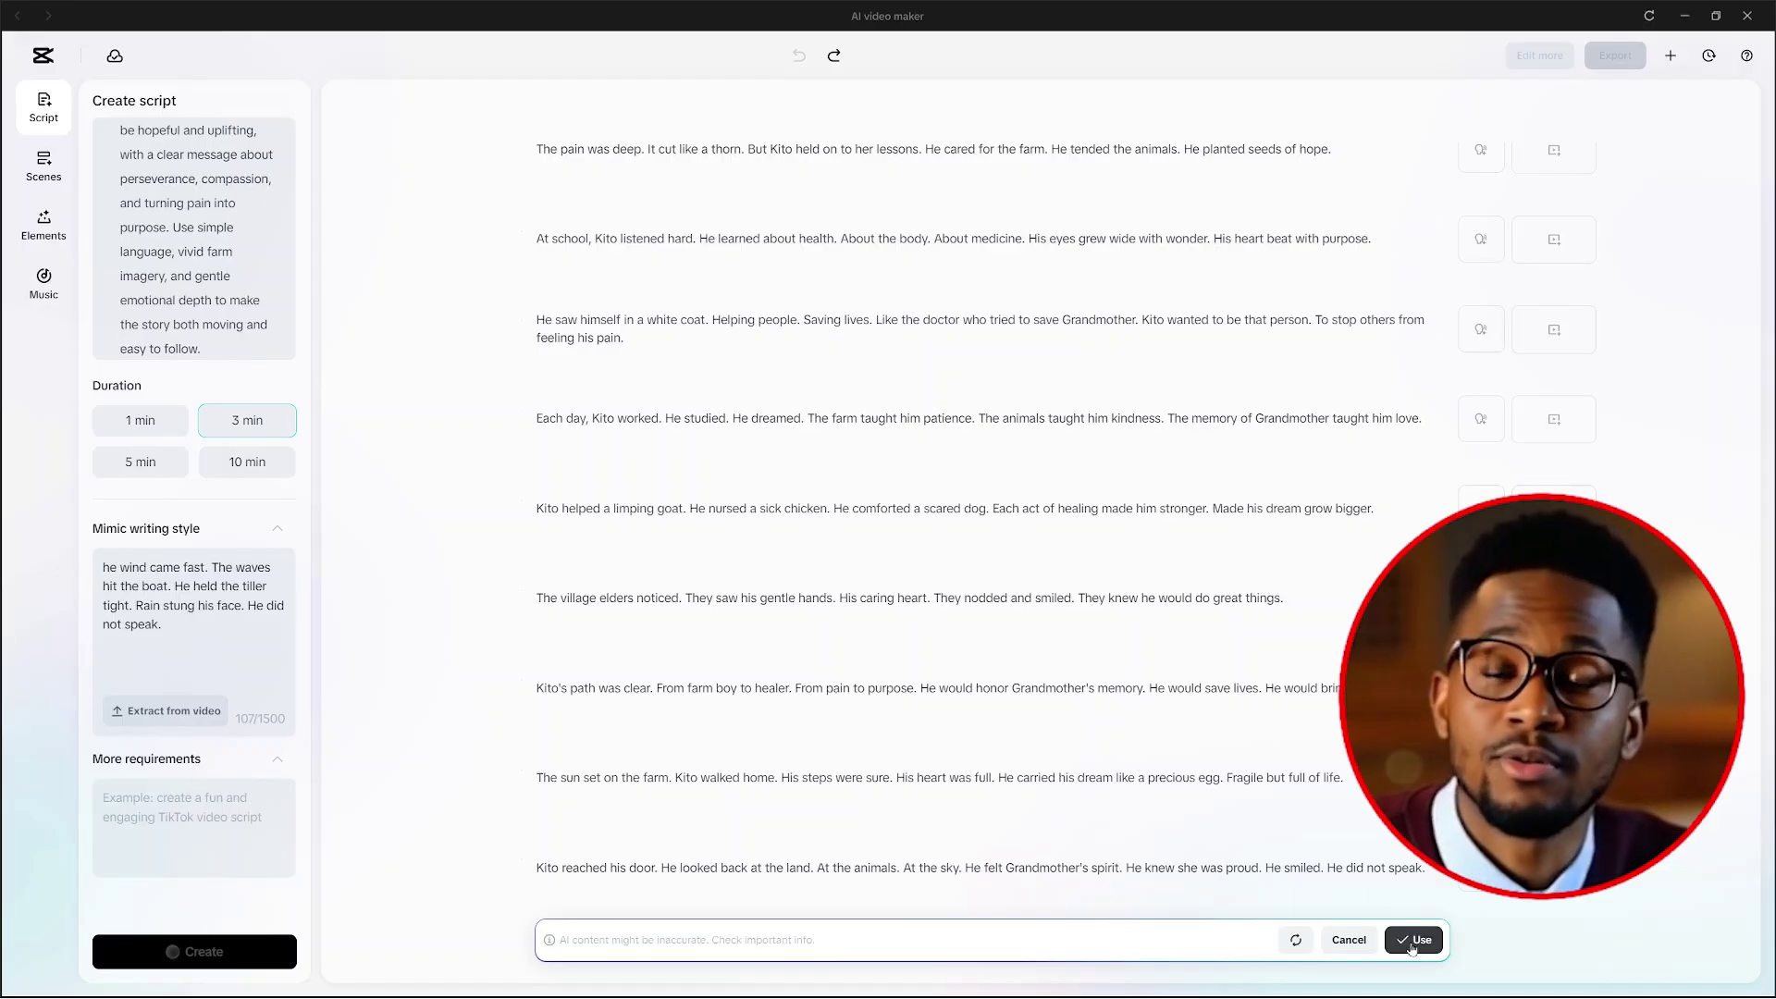
pyautogui.click(1413, 940)
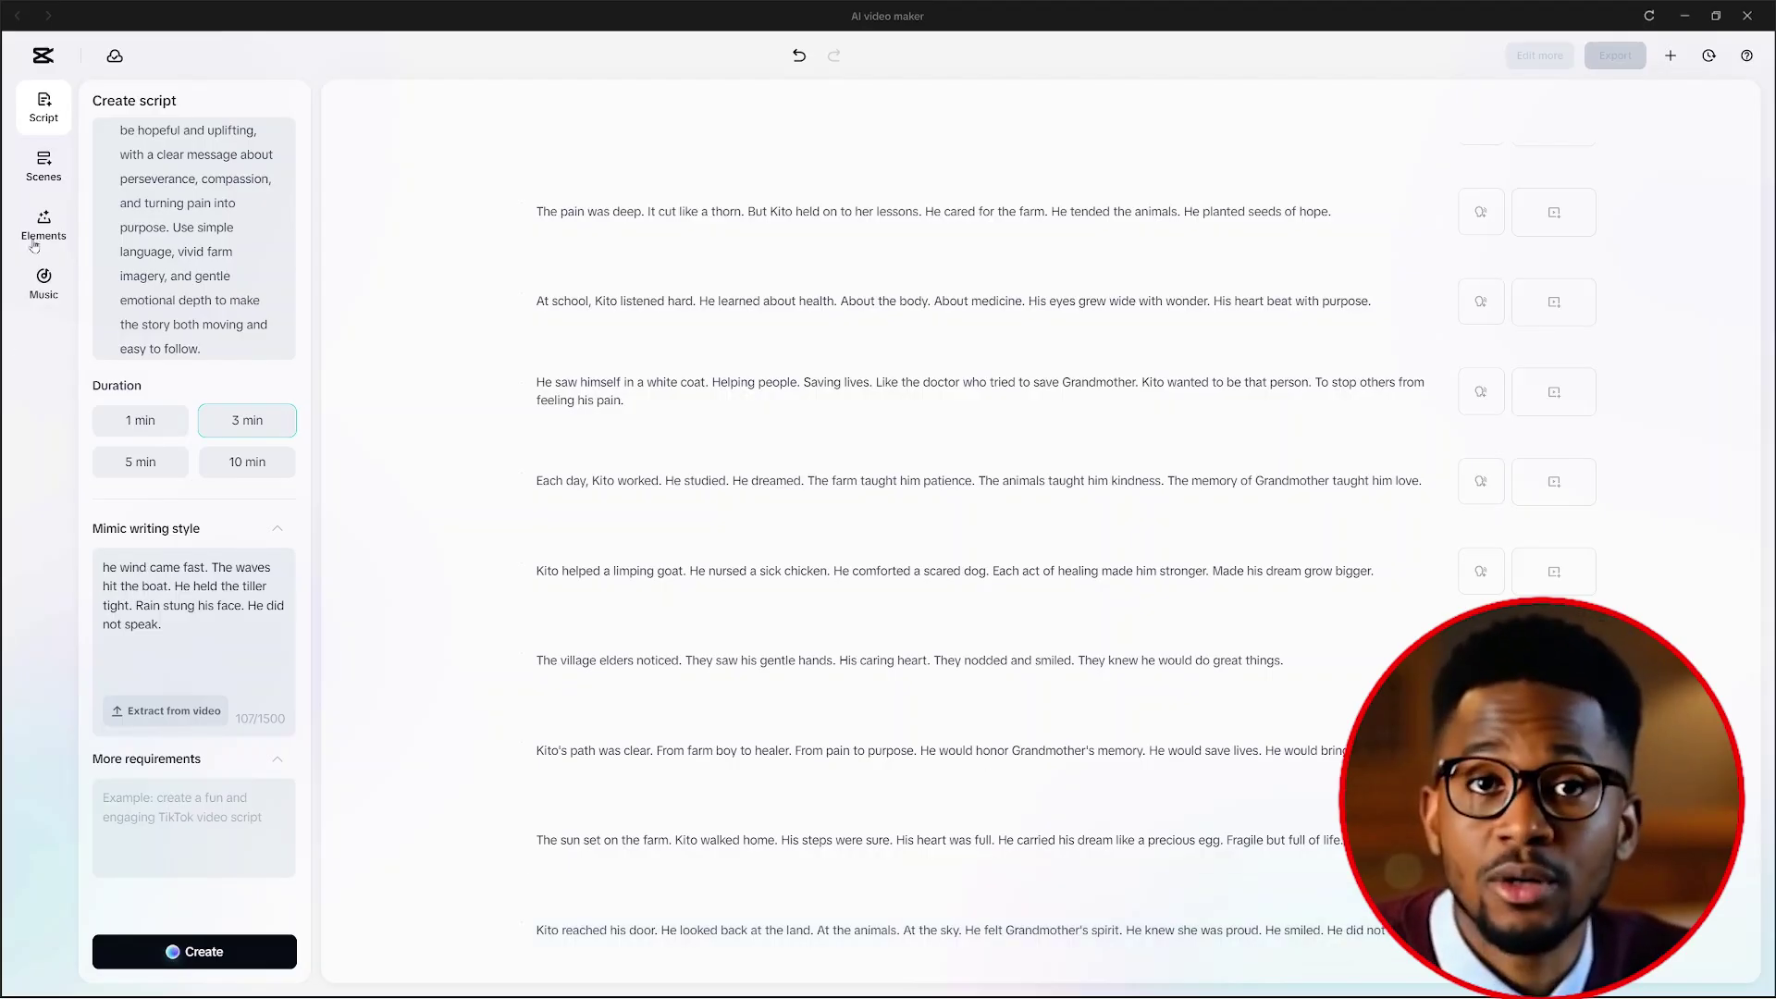
# Step: Choose Neutral Man from the Narration voices for the scenes, then switch to the Media options
pyautogui.click(37, 169)
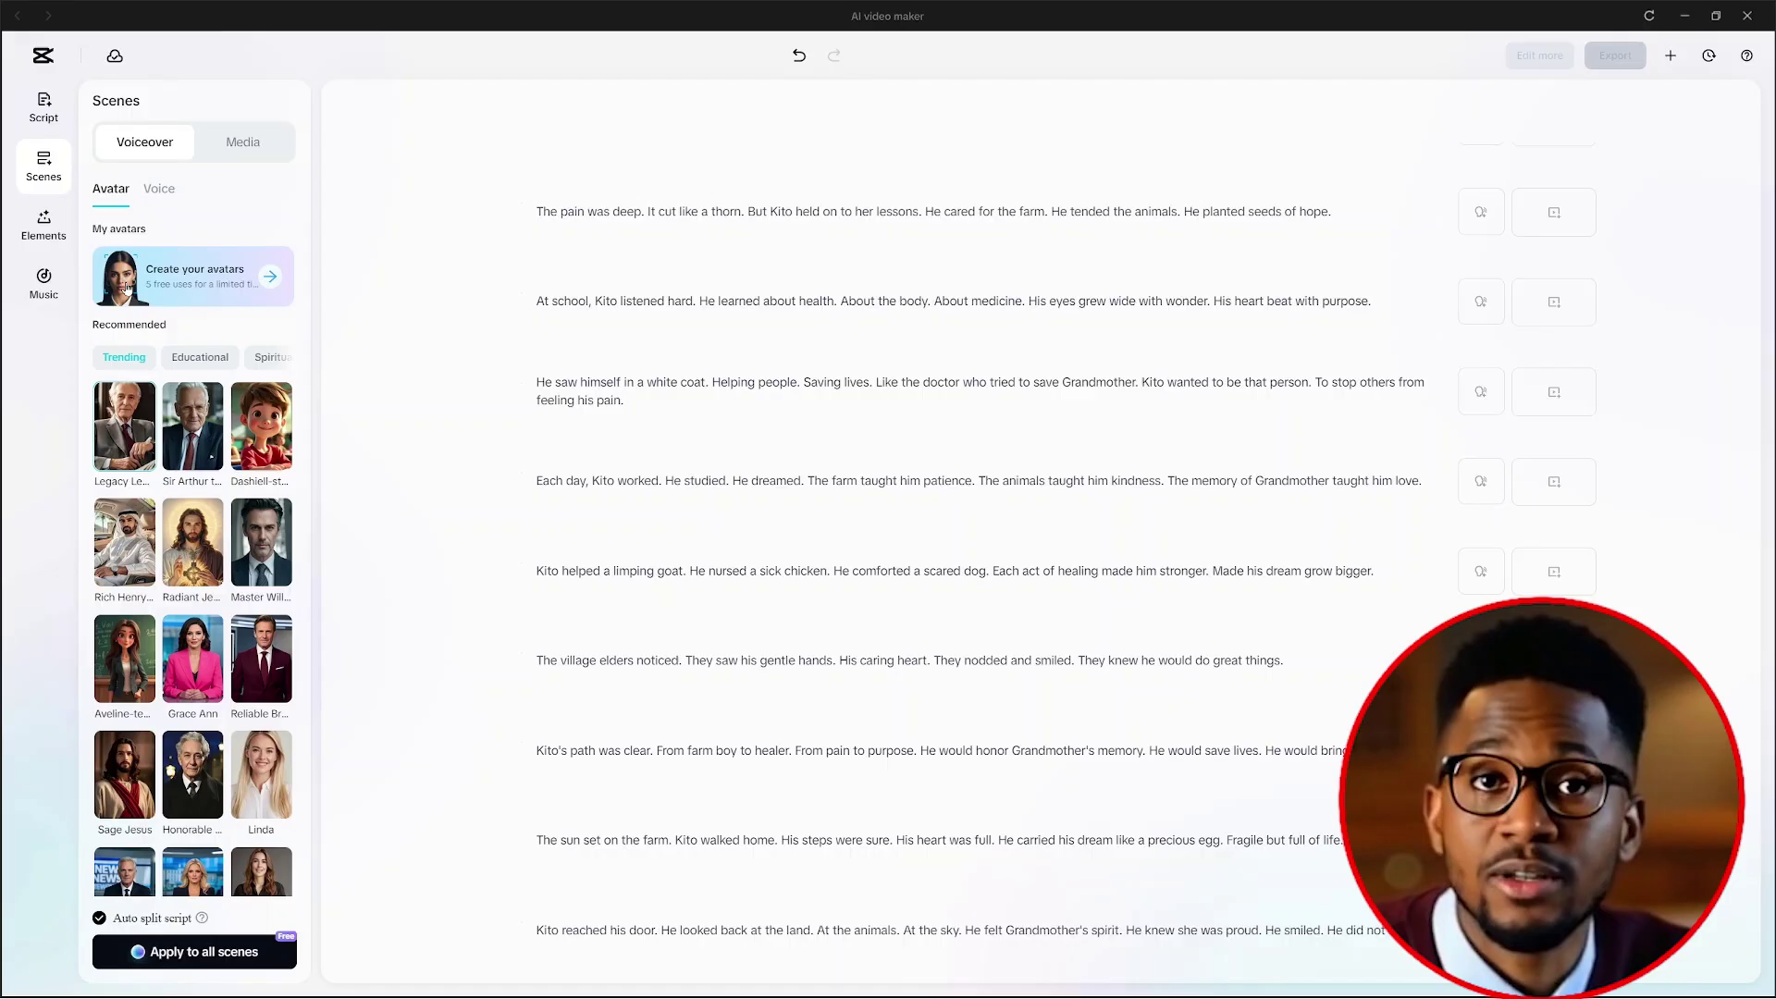
pyautogui.scroll(-2, 180, 427)
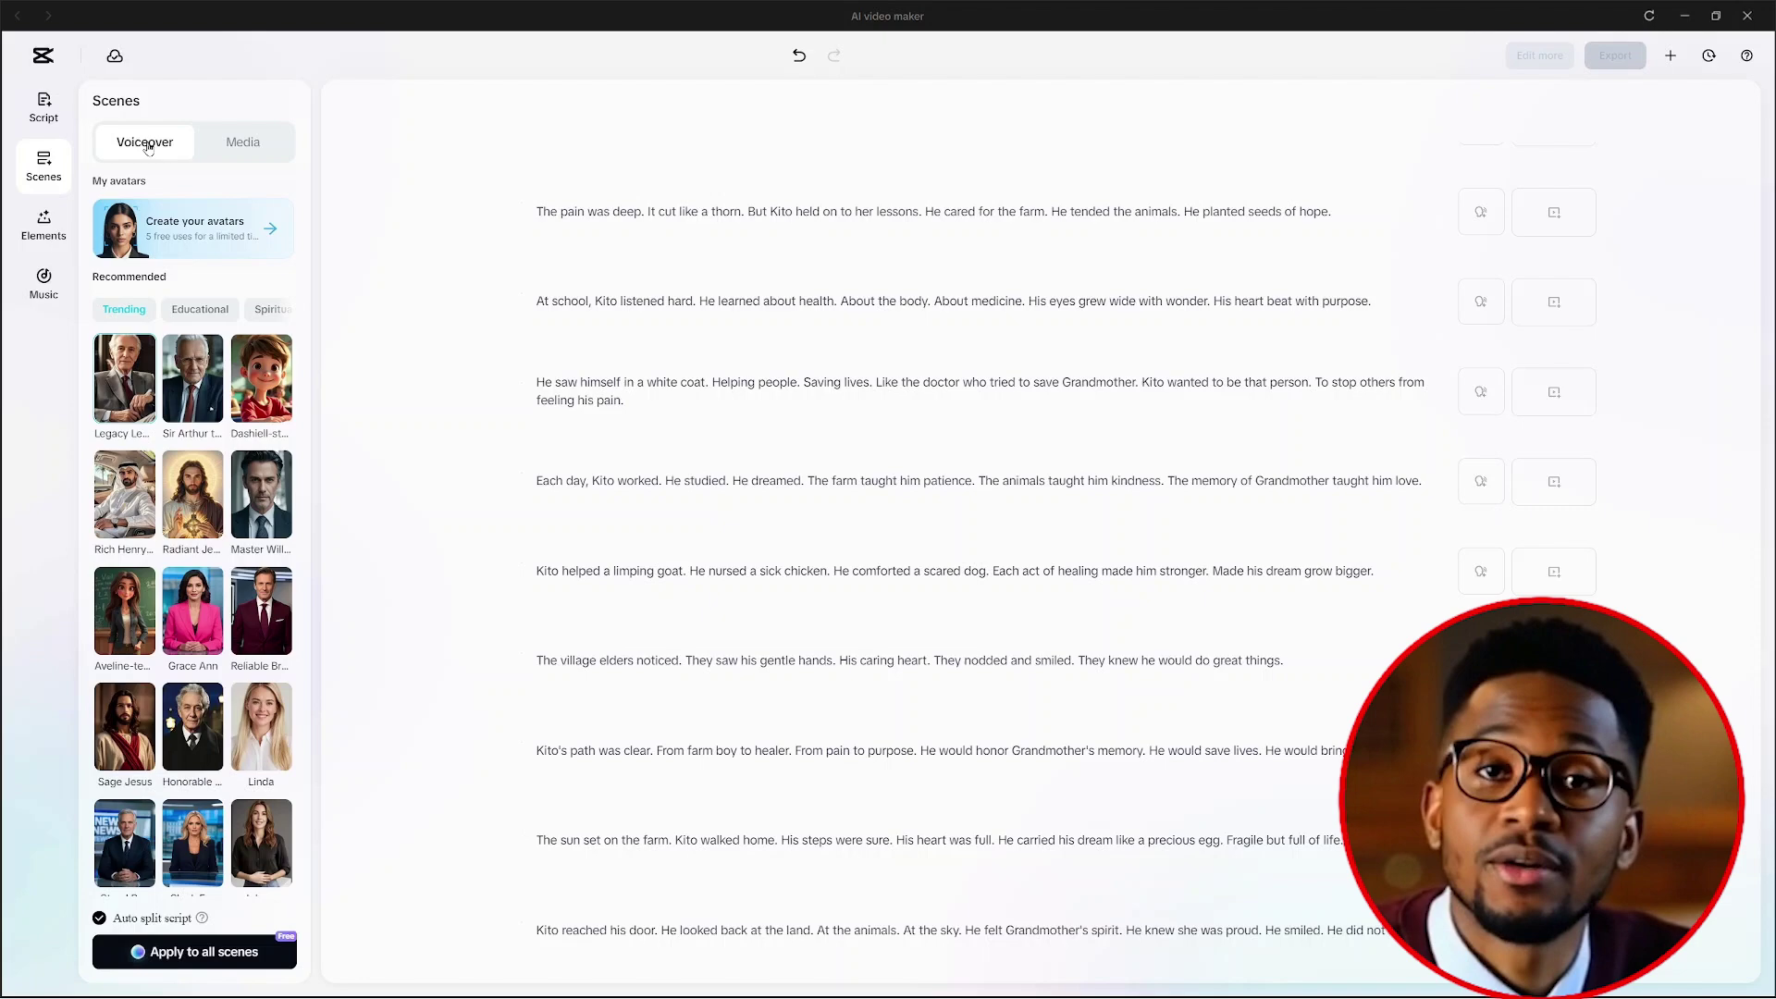
pyautogui.scroll(2, 148, 148)
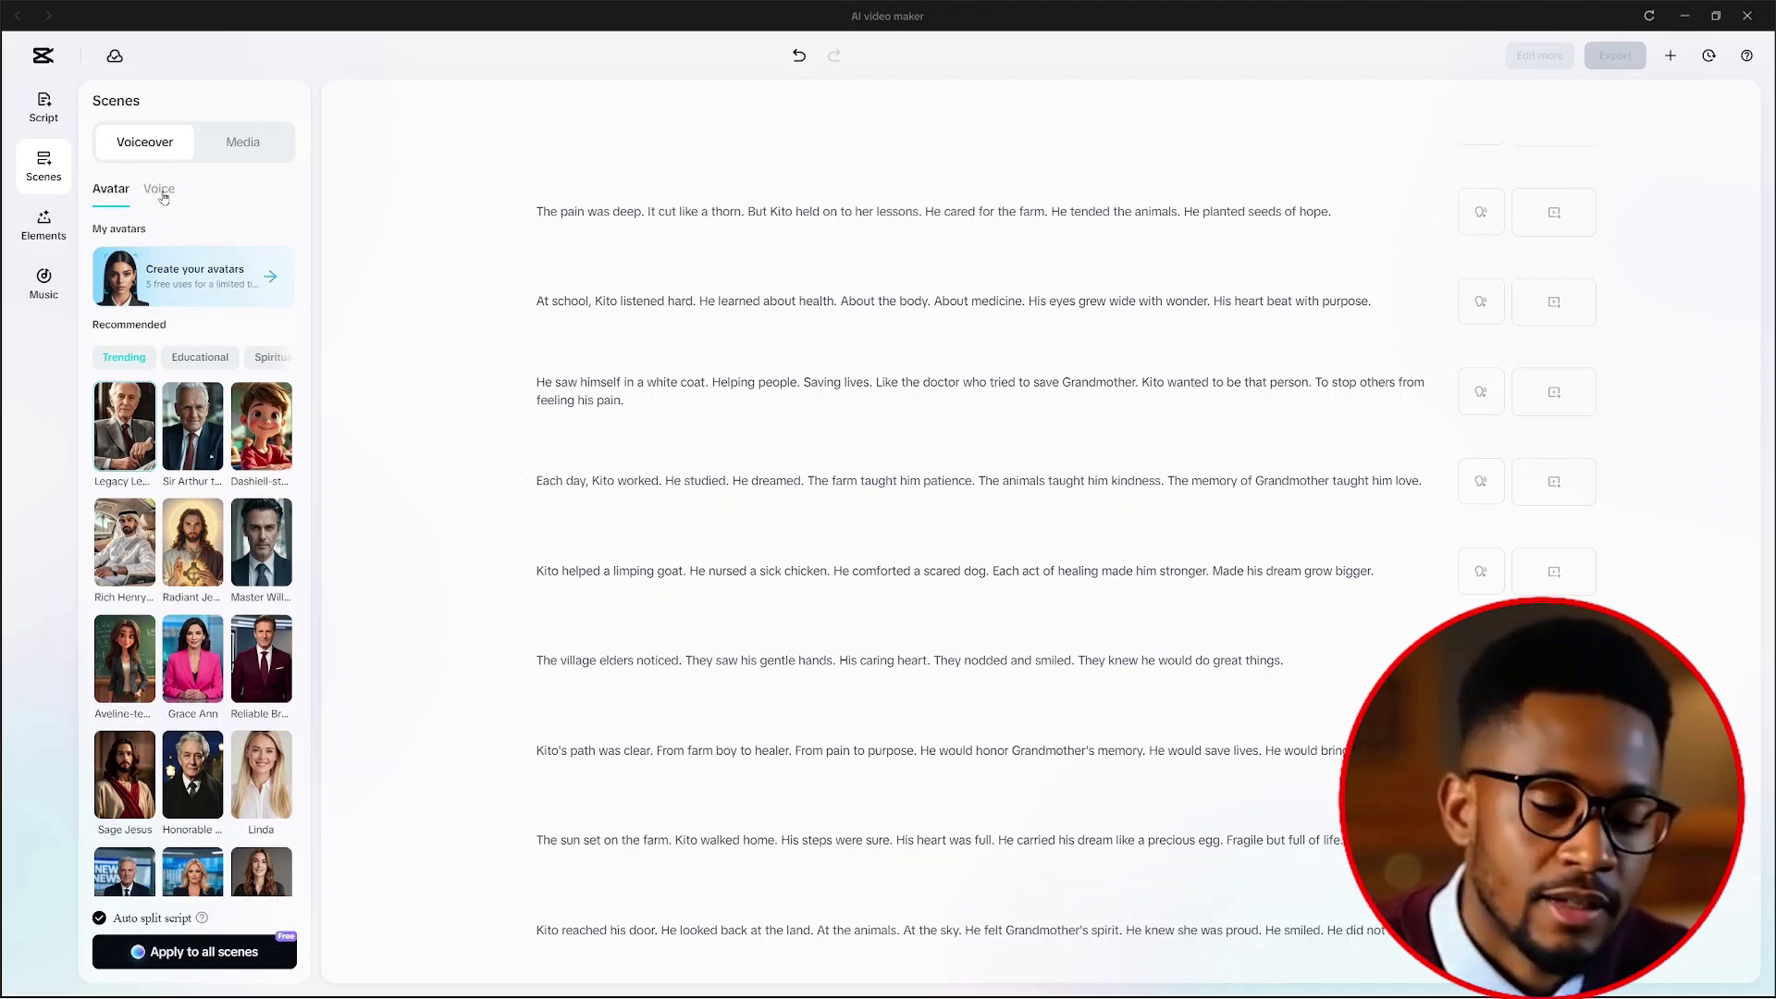
pyautogui.click(161, 190)
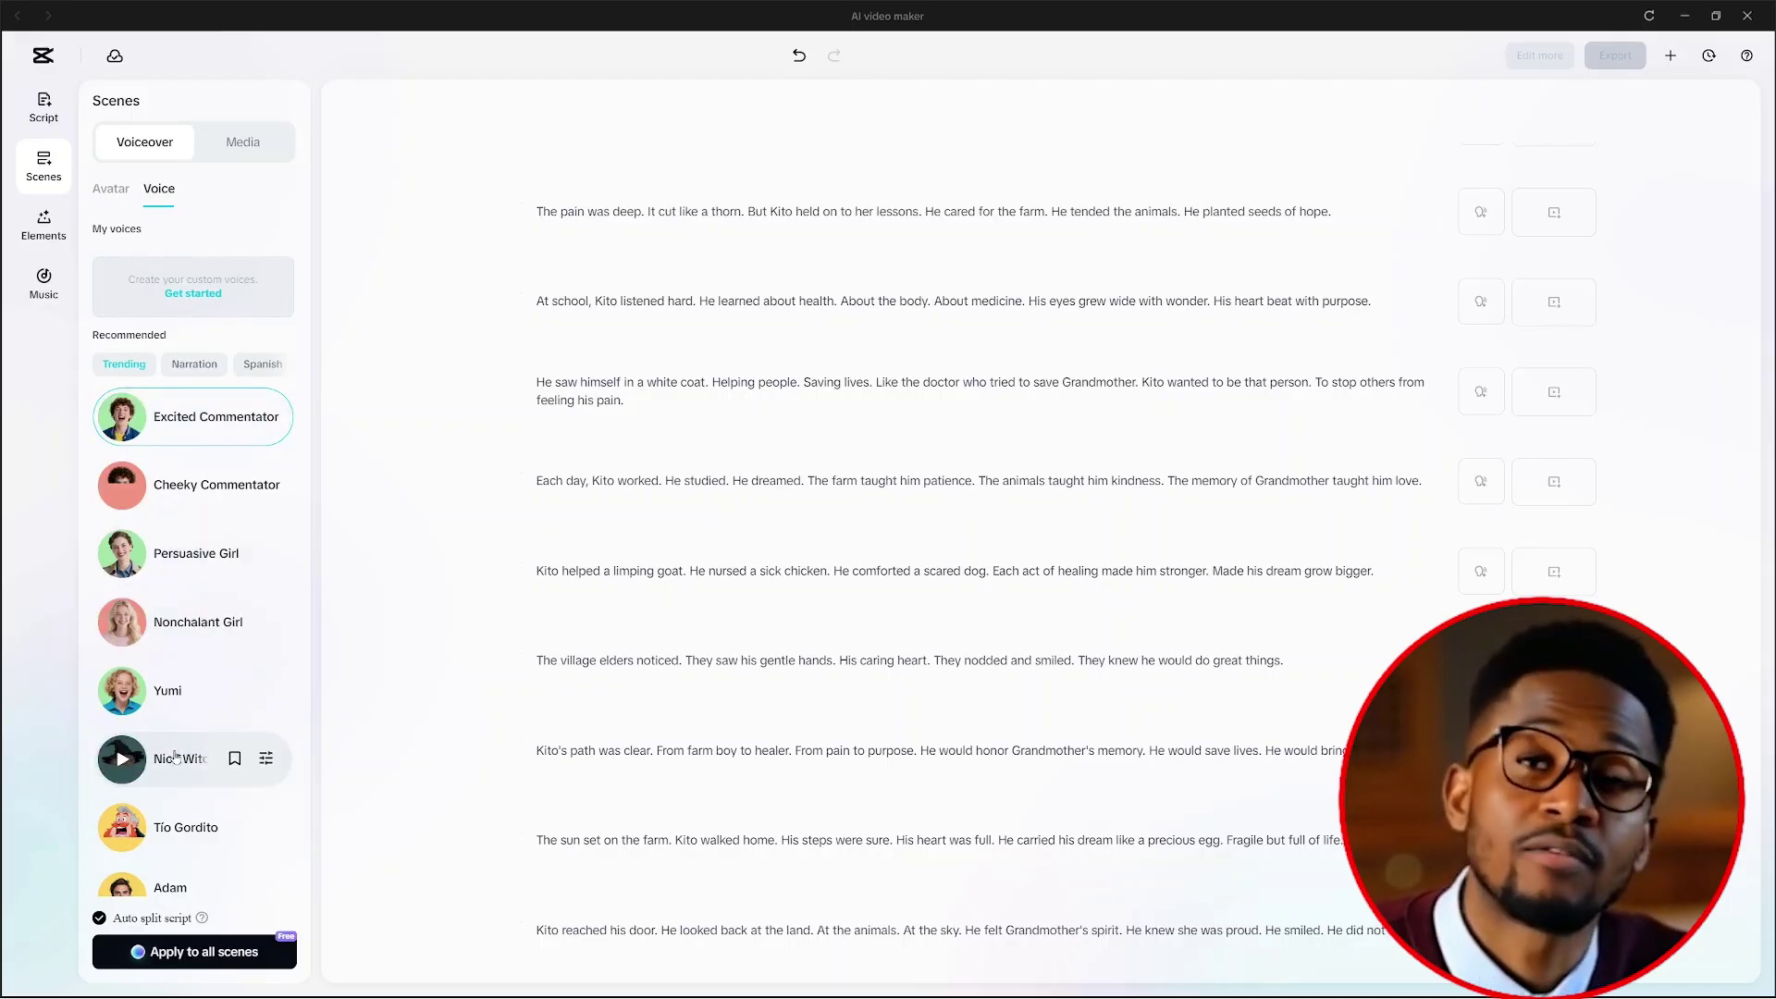
pyautogui.scroll(-5, 176, 760)
pyautogui.scroll(6, 175, 760)
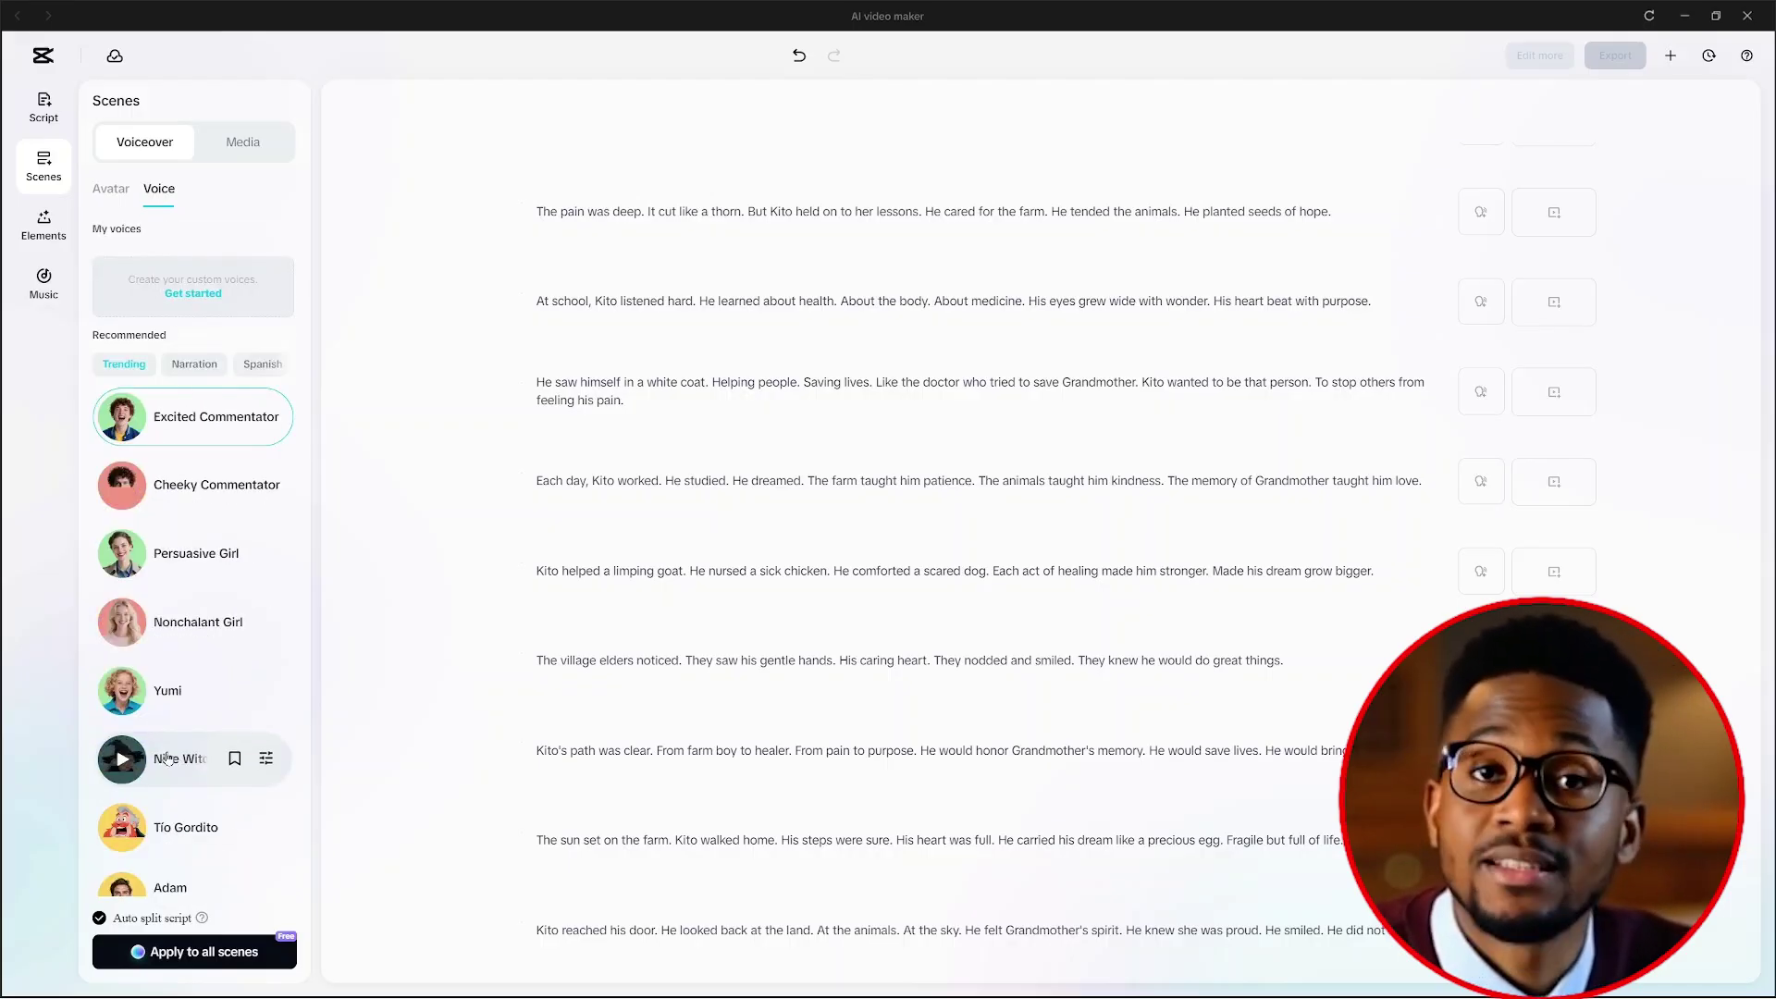
pyautogui.click(182, 369)
pyautogui.scroll(-3, 185, 840)
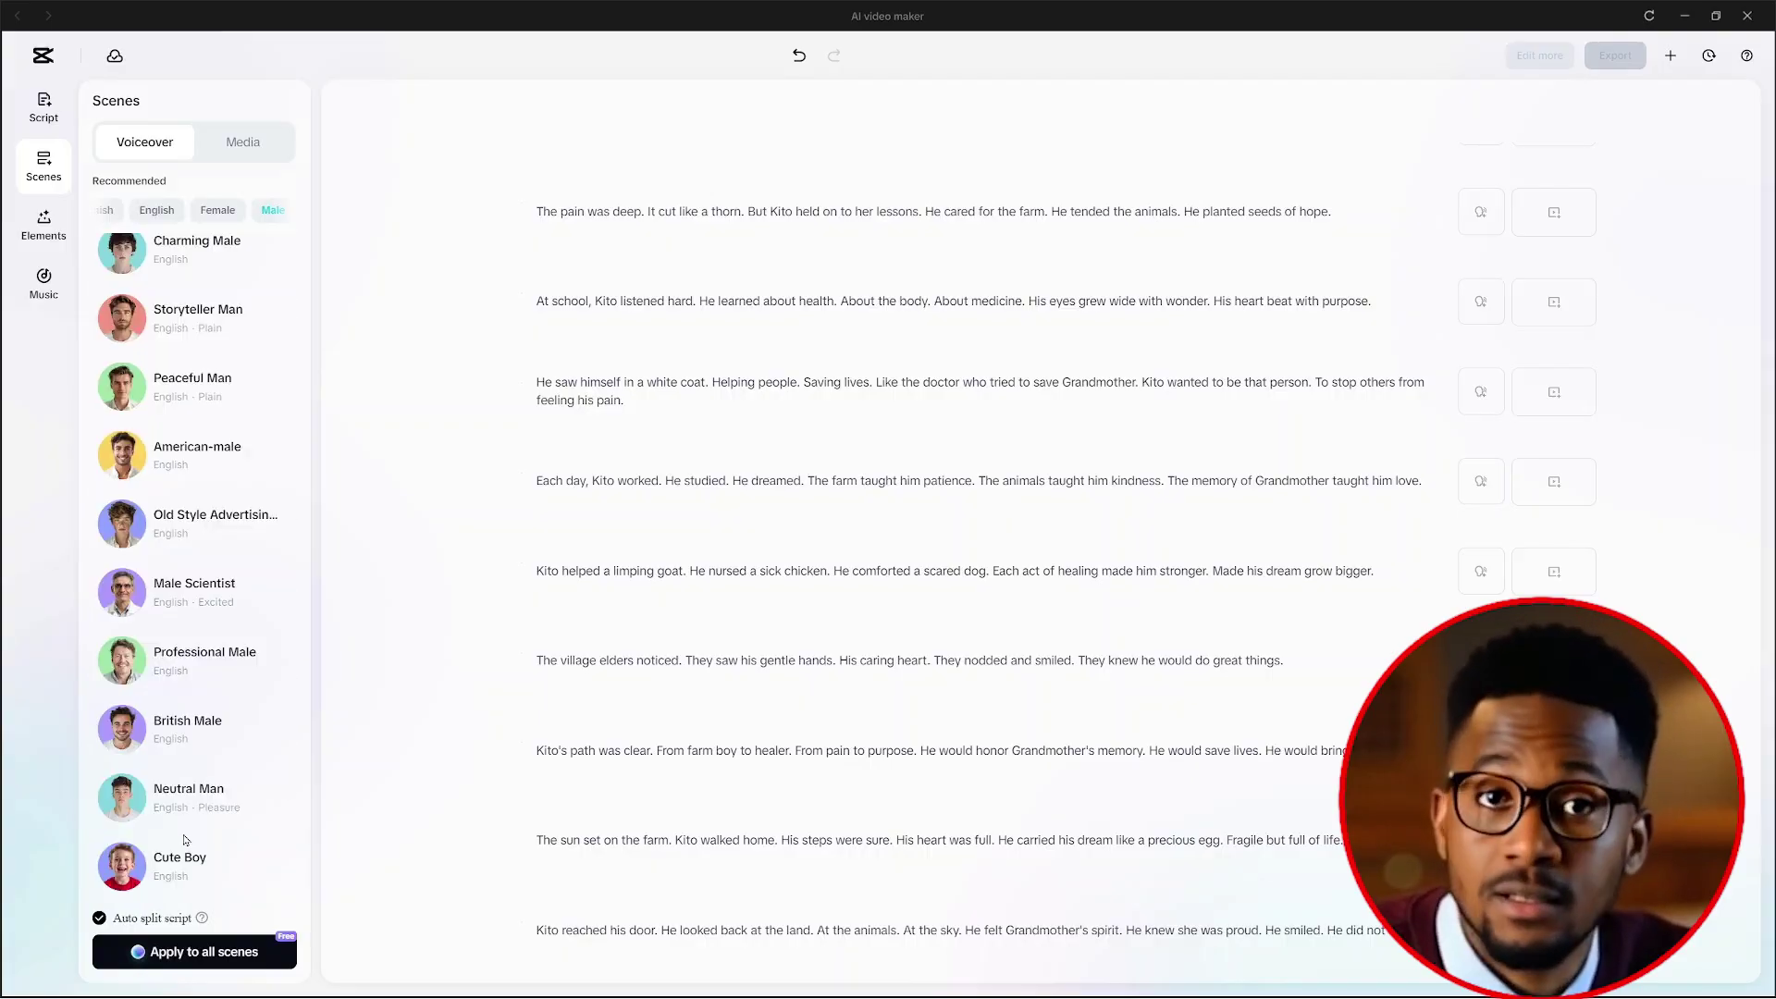
pyautogui.moveTo(185, 813)
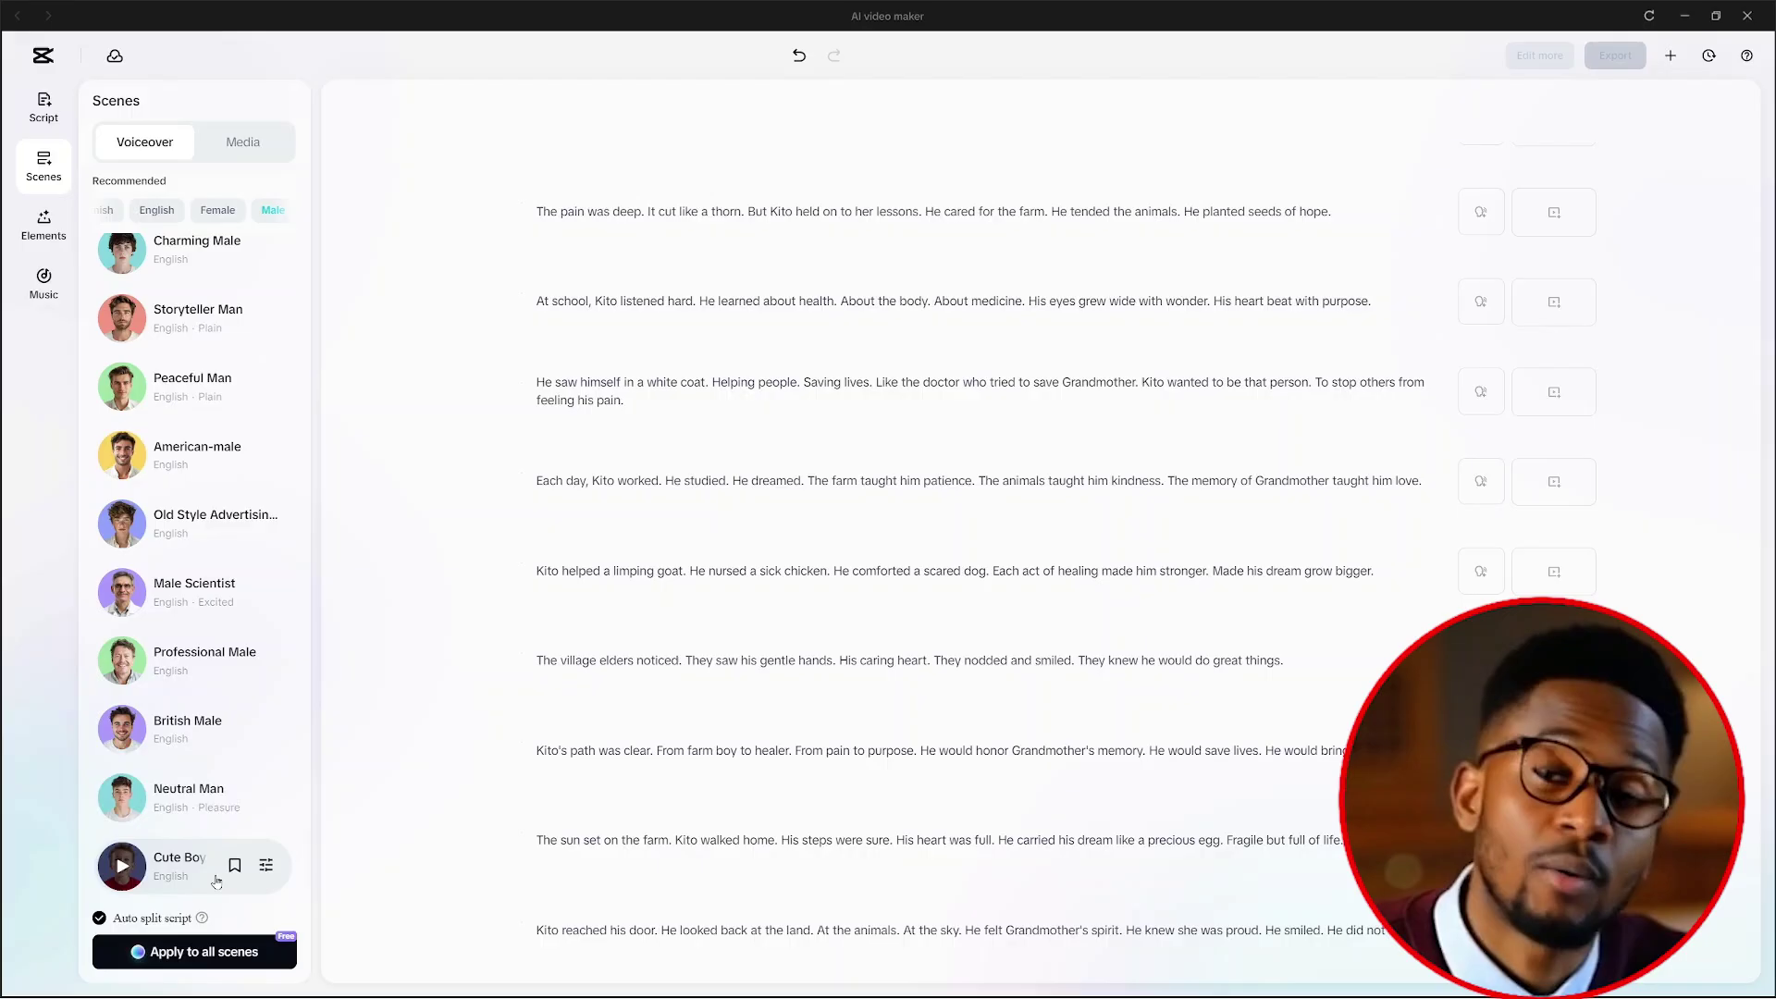
pyautogui.click(175, 805)
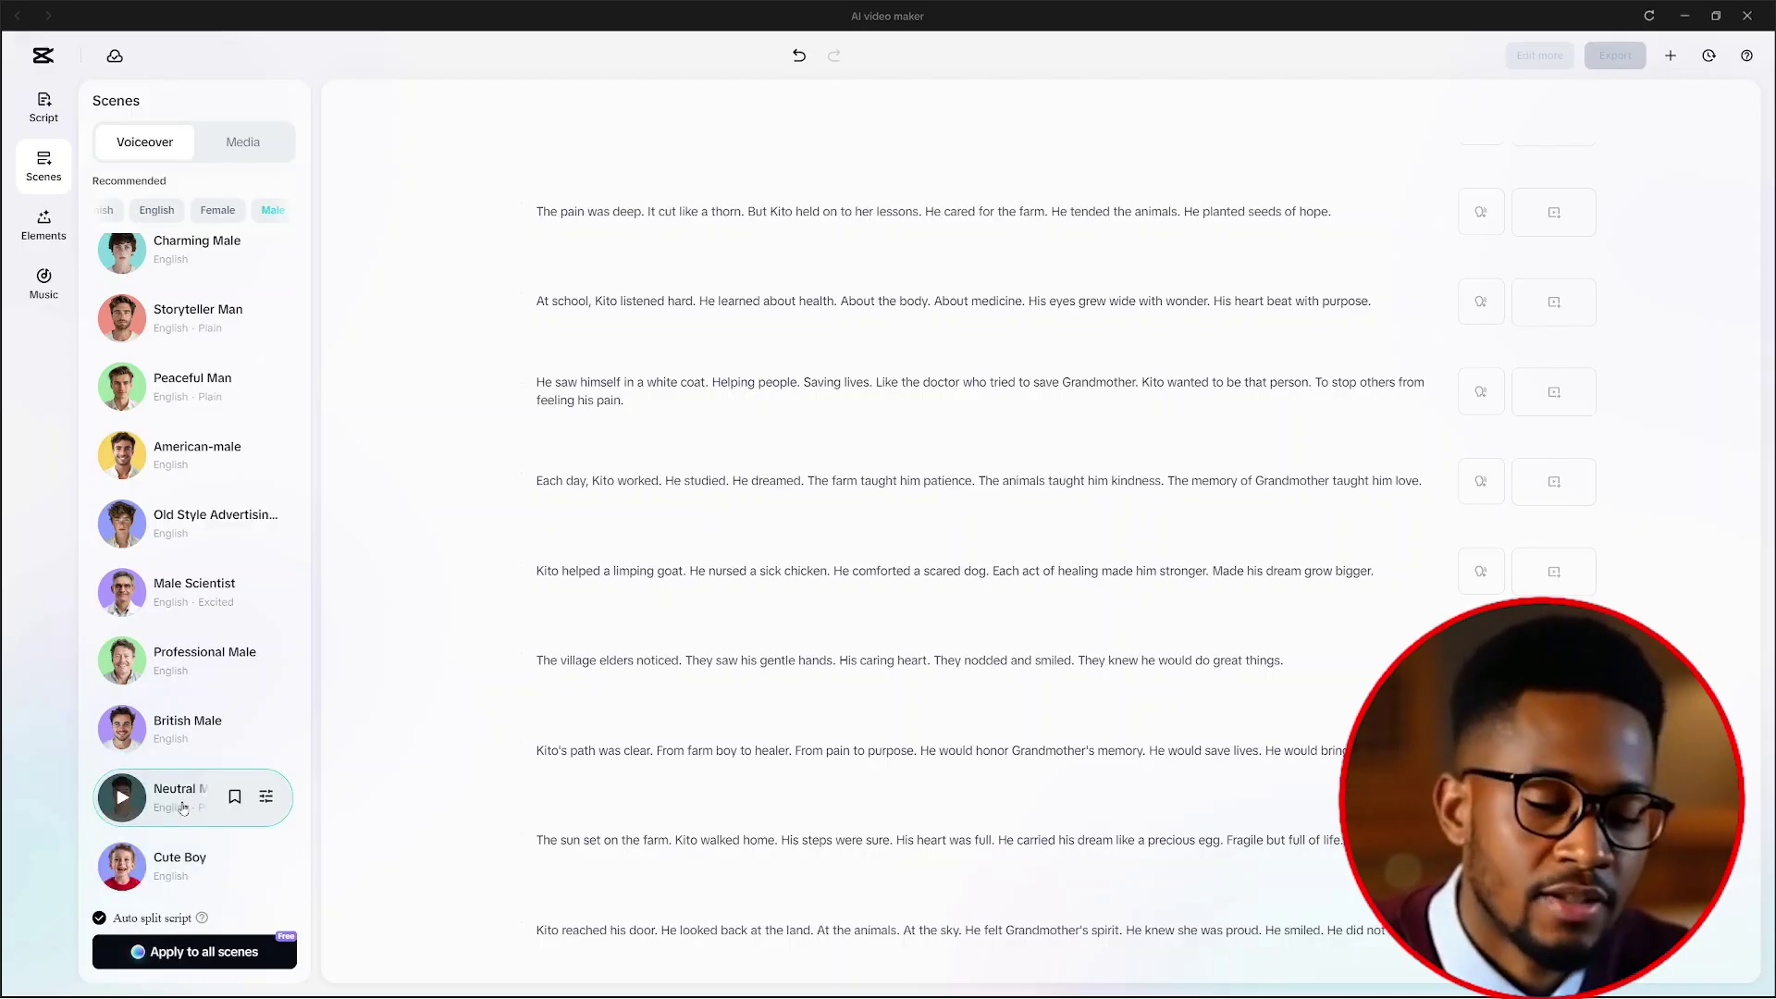
pyautogui.click(241, 143)
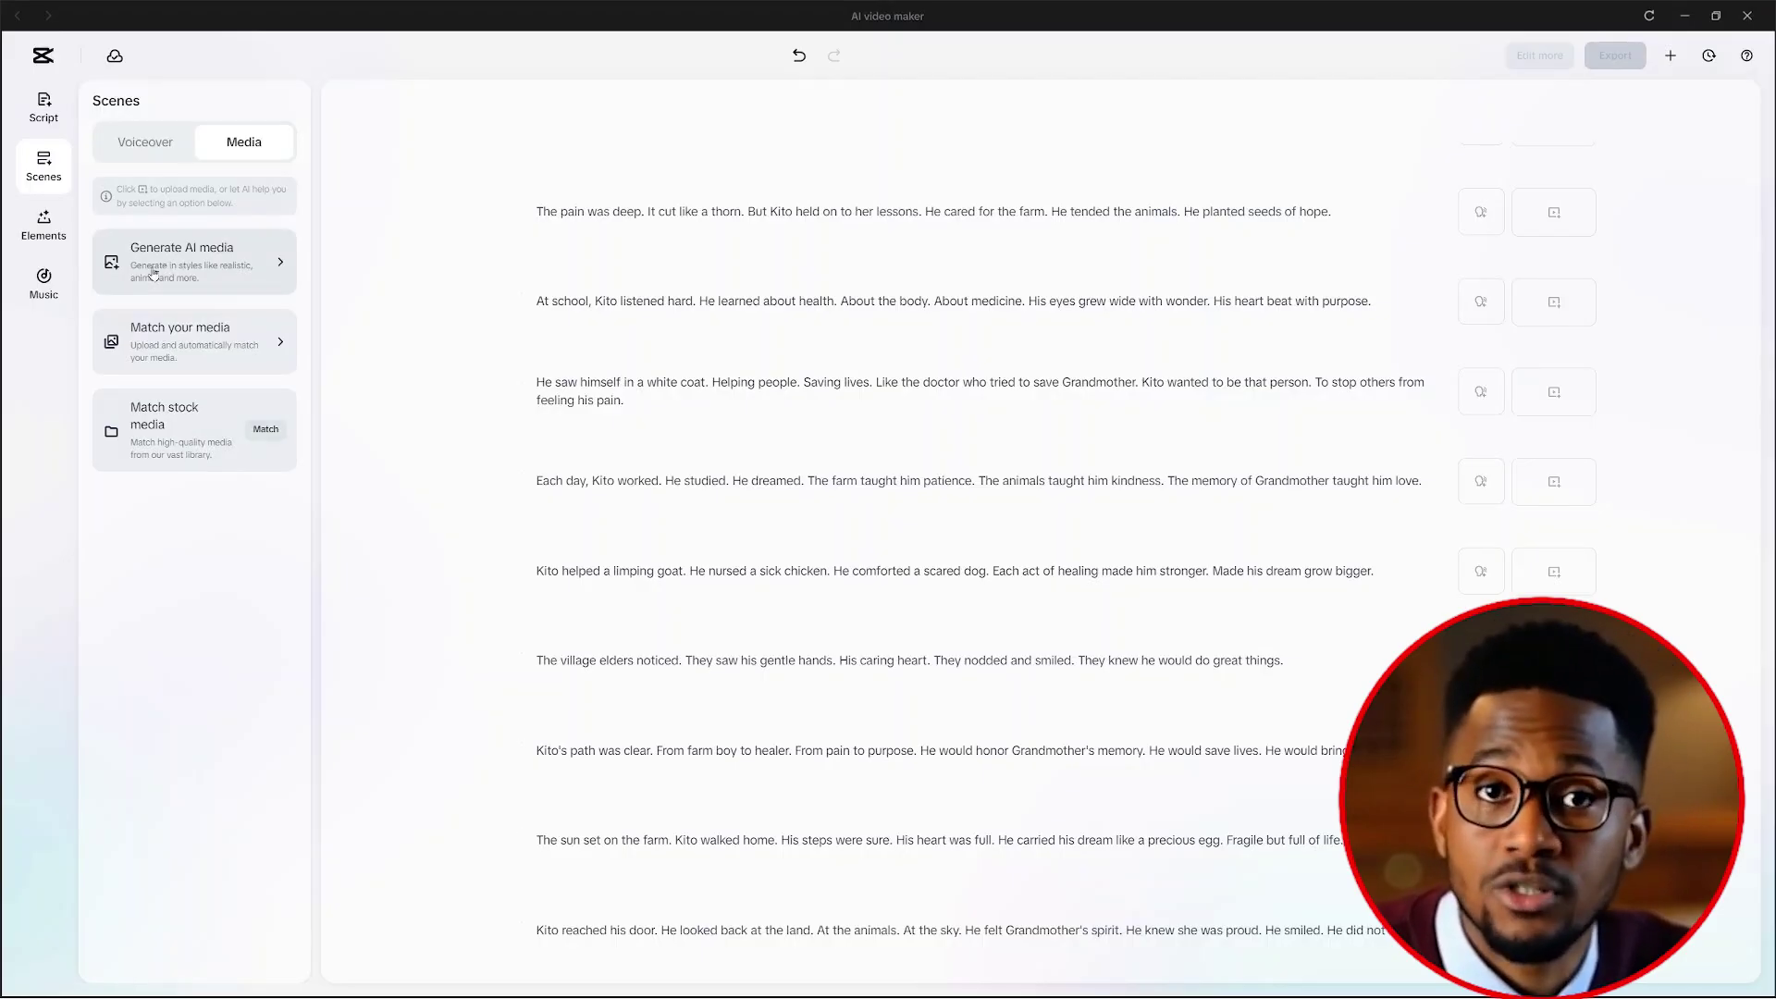
# Step: Apply the chosen visual style to all scenes and confirm generating their media
pyautogui.click(183, 260)
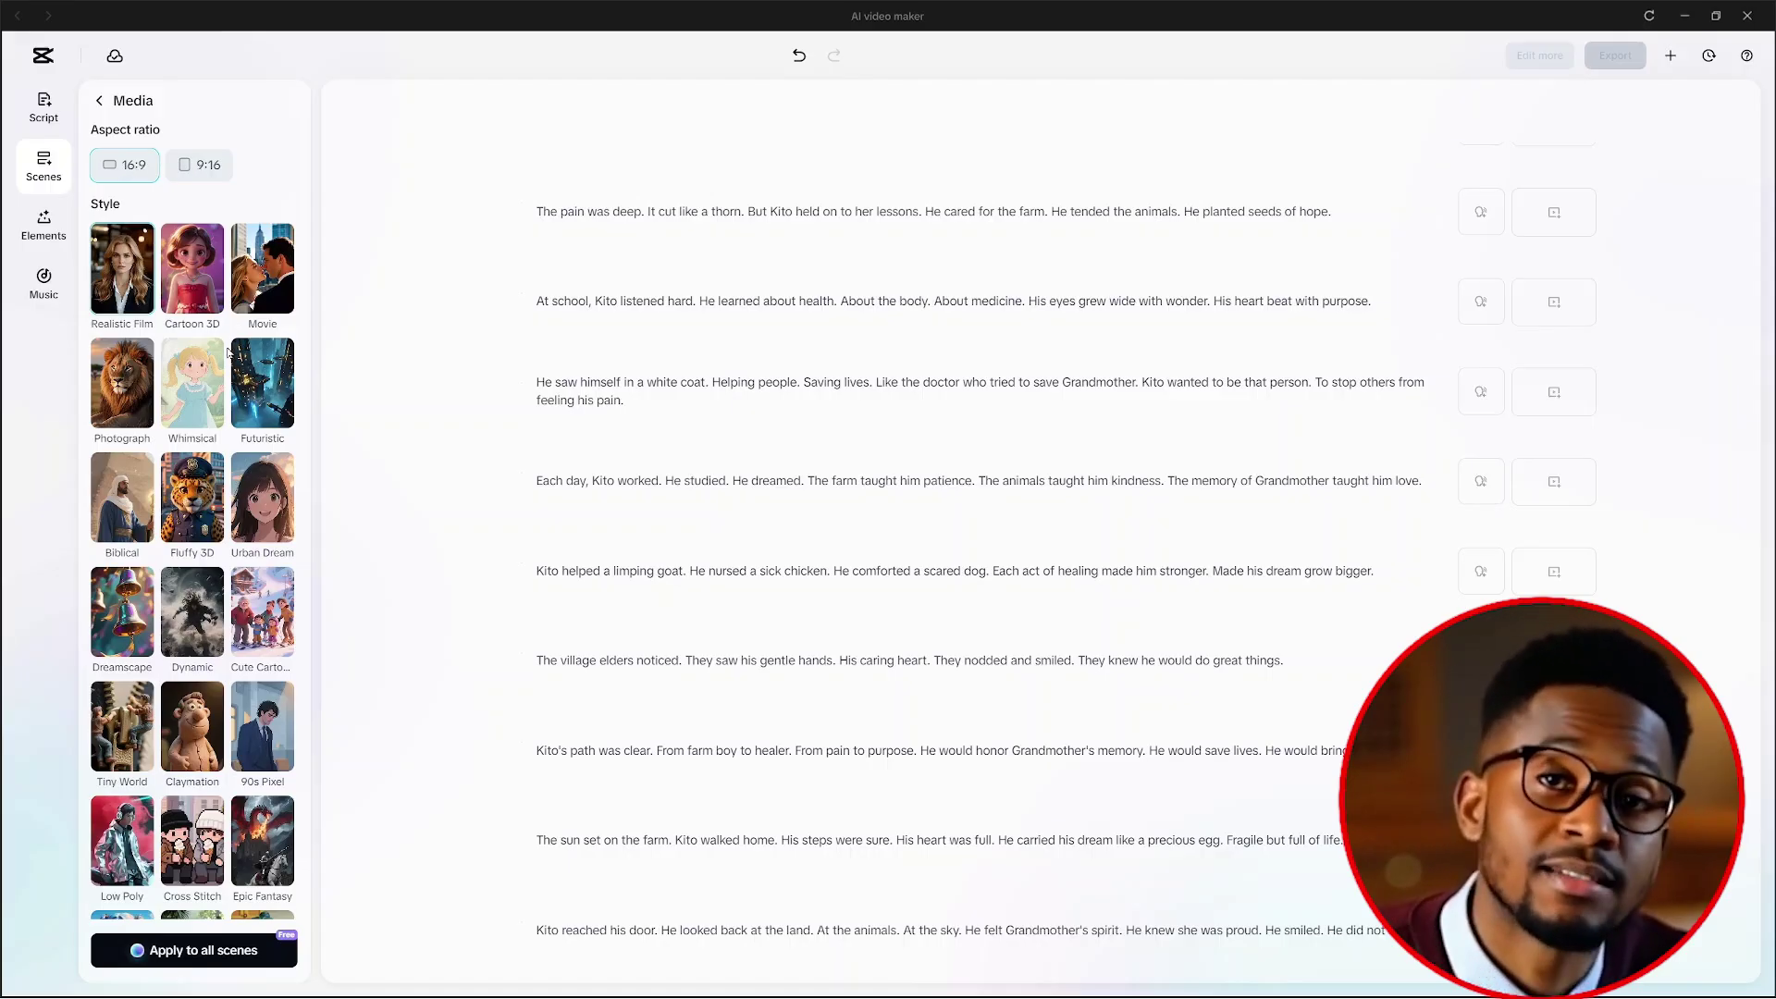
pyautogui.scroll(-5, 213, 444)
pyautogui.scroll(5, 211, 450)
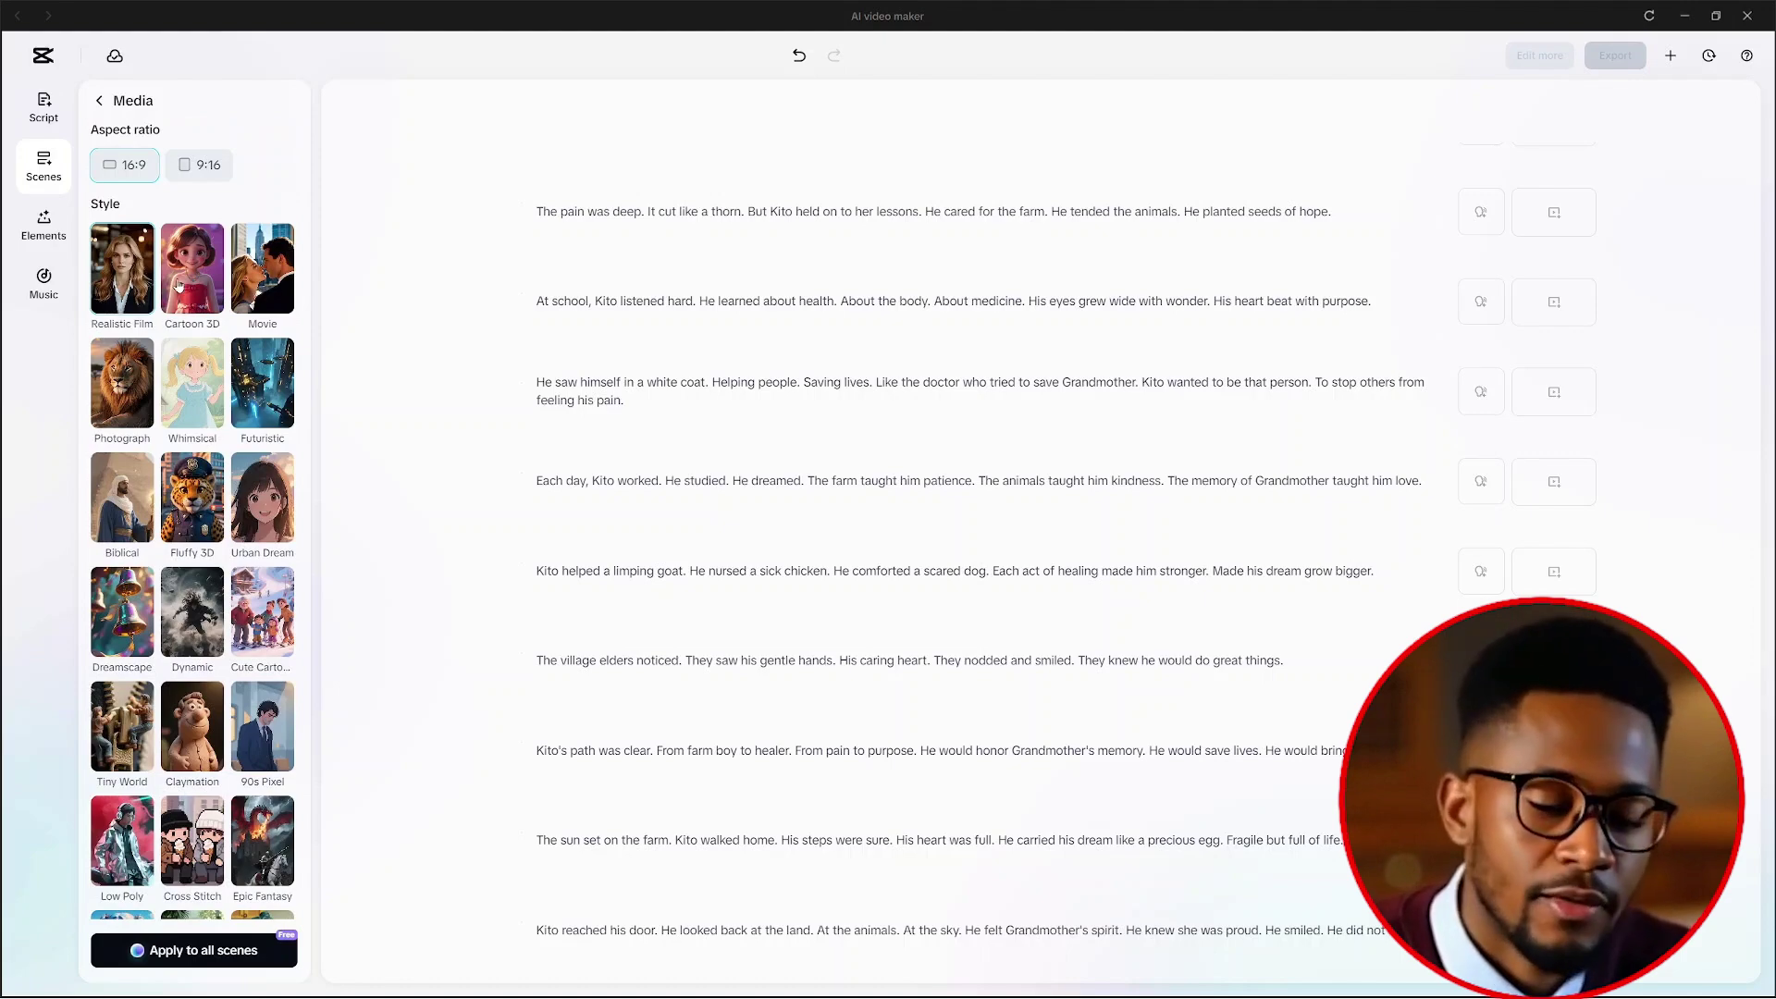
pyautogui.click(178, 285)
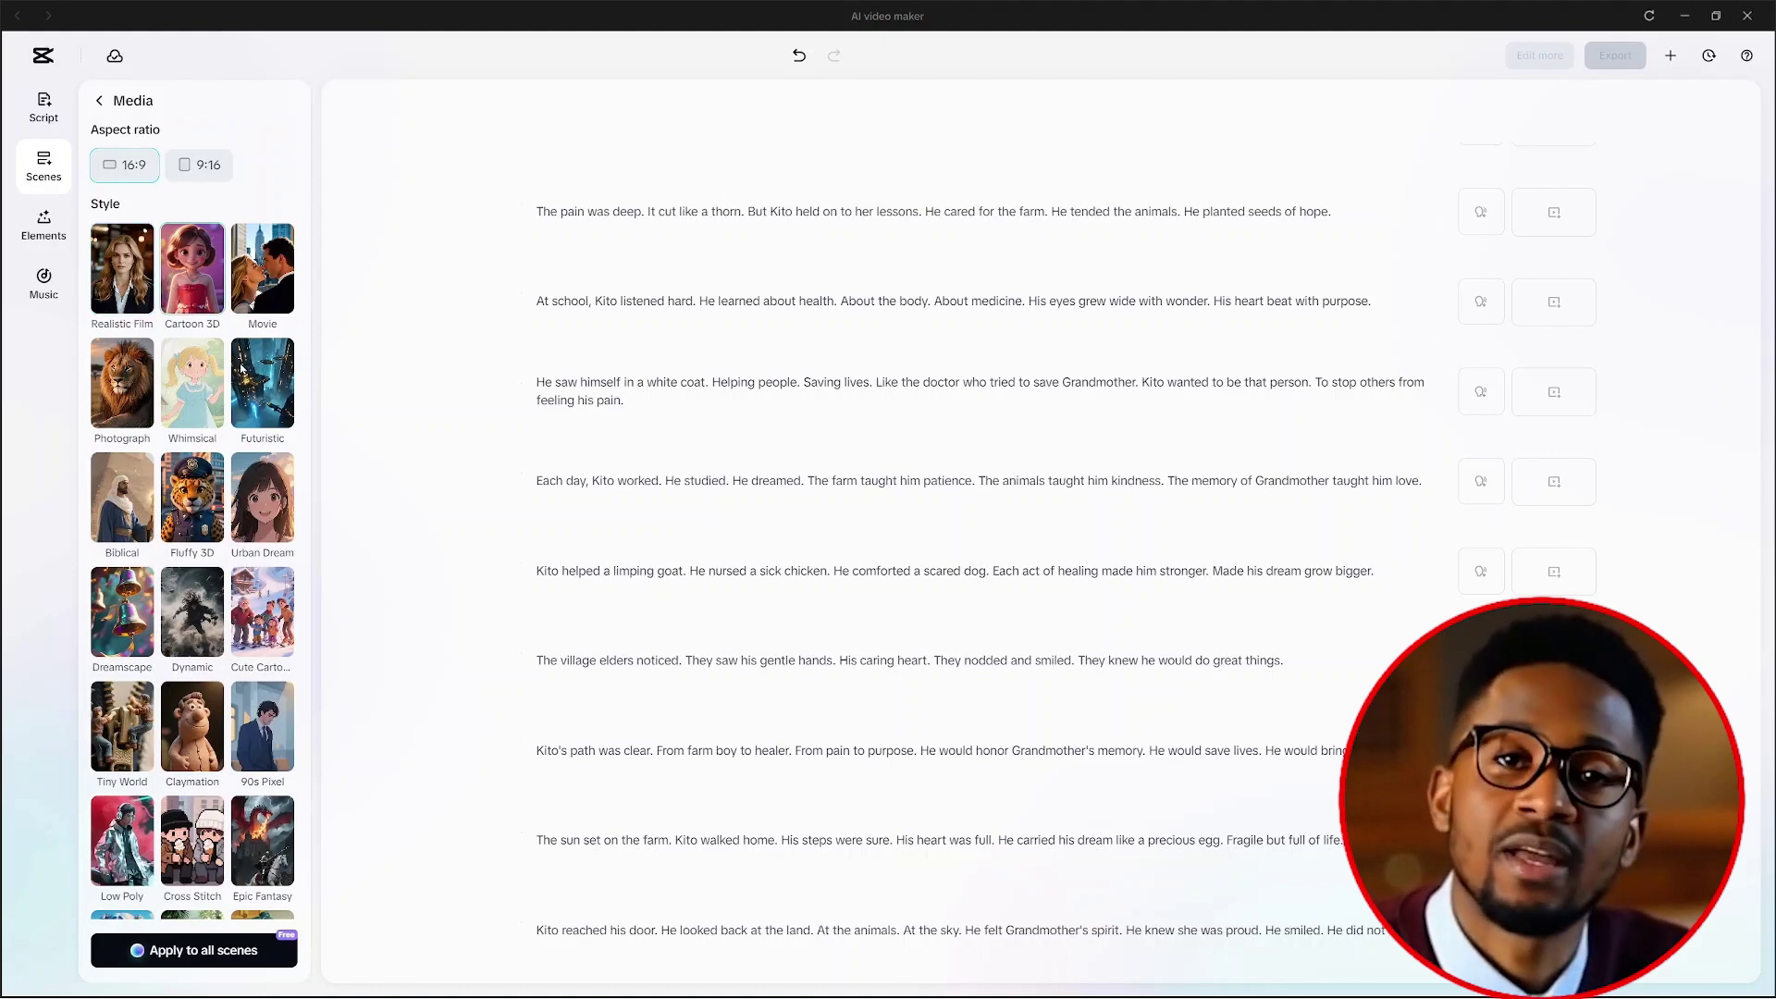
pyautogui.click(206, 959)
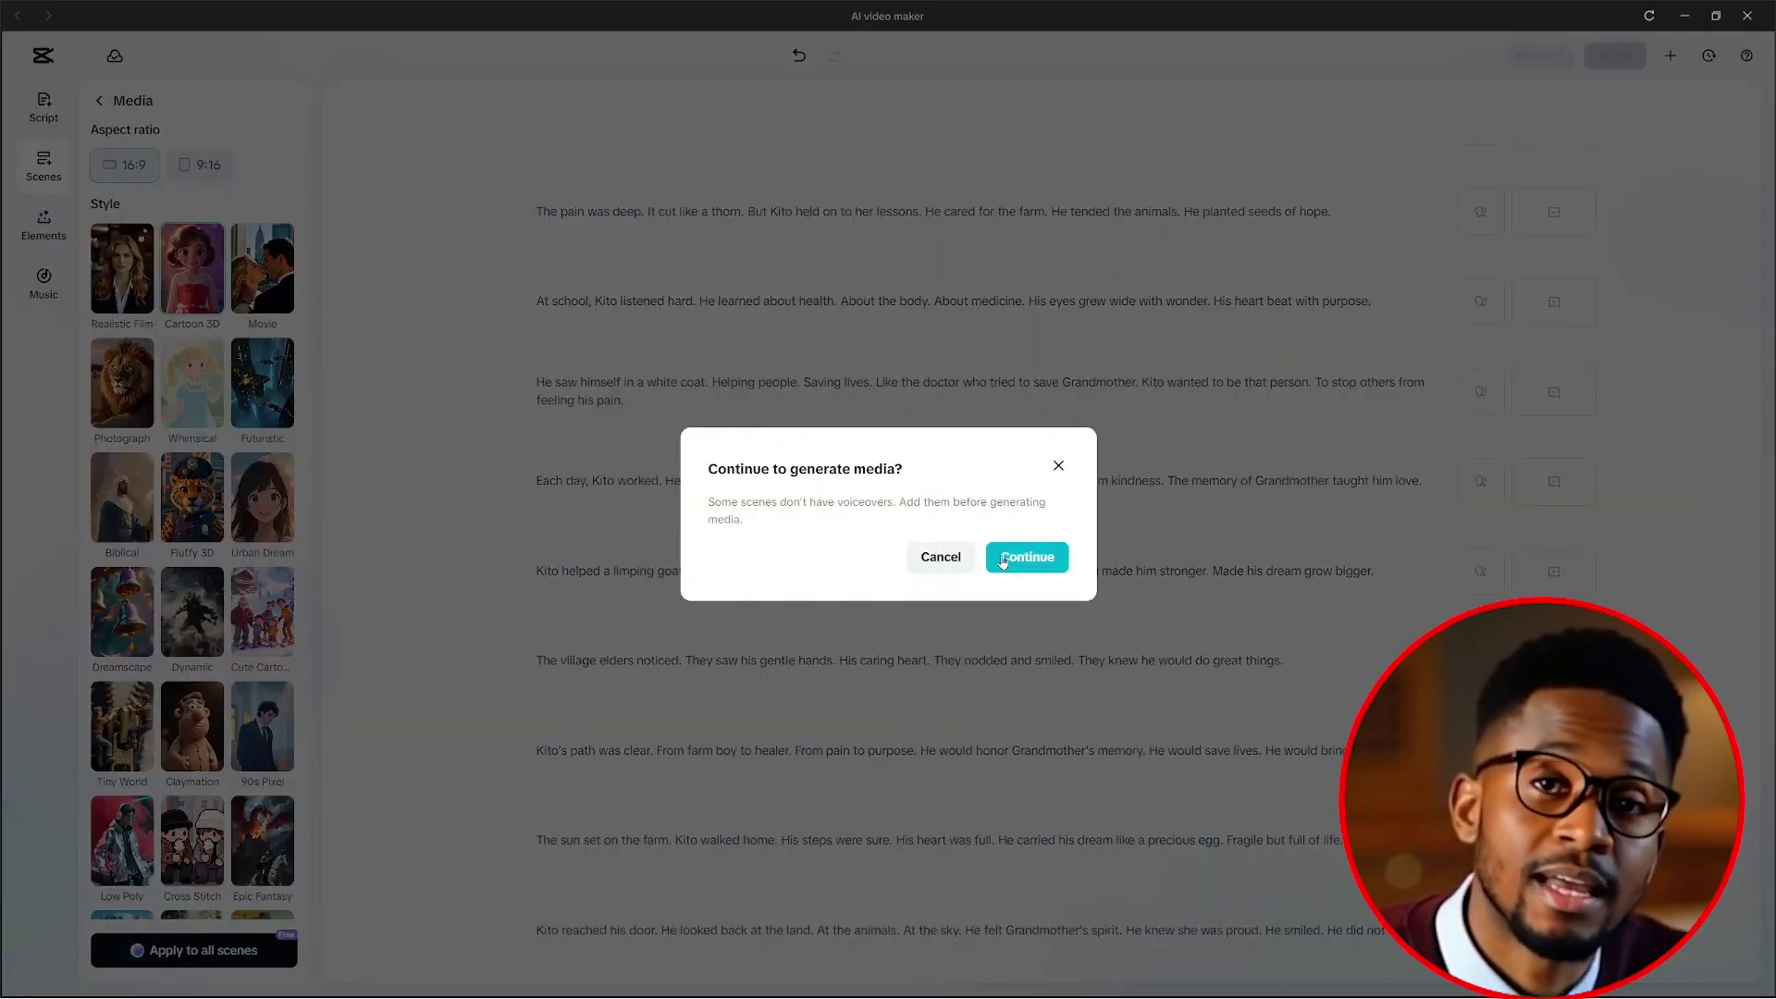
pyautogui.click(1007, 559)
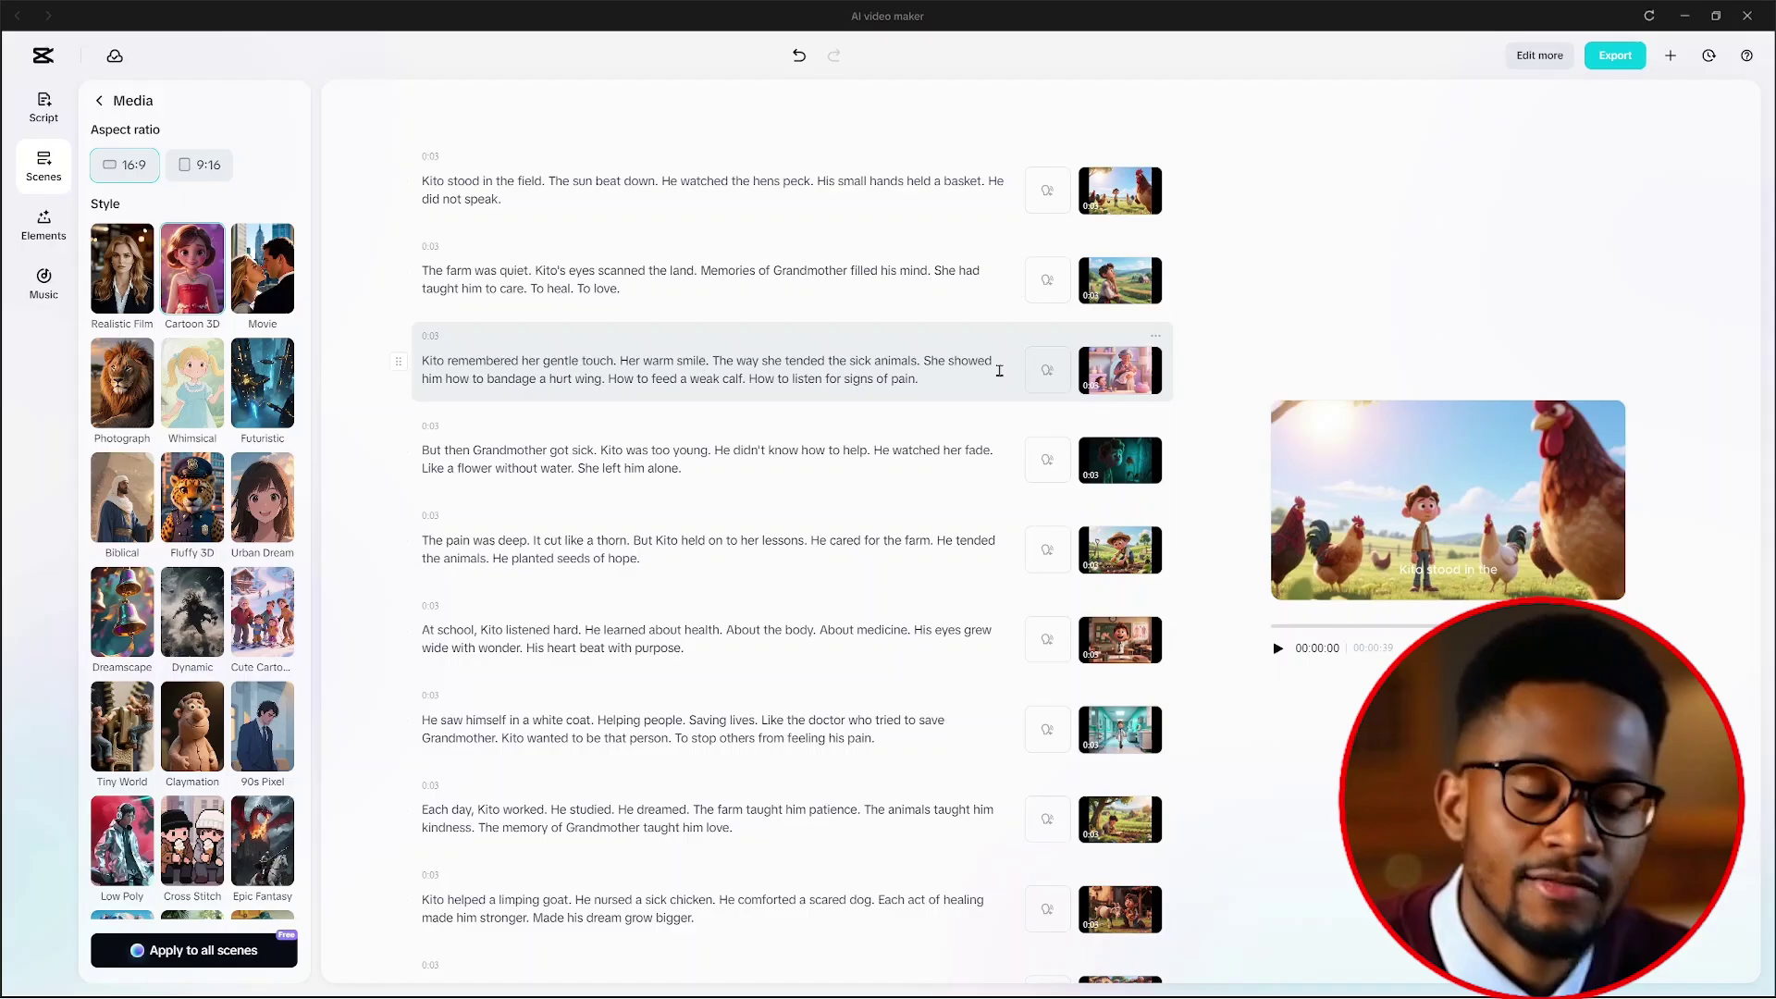
# Step: Review scene 3's AI image description in the Replace dialog and close it unchanged
pyautogui.moveTo(1089, 377)
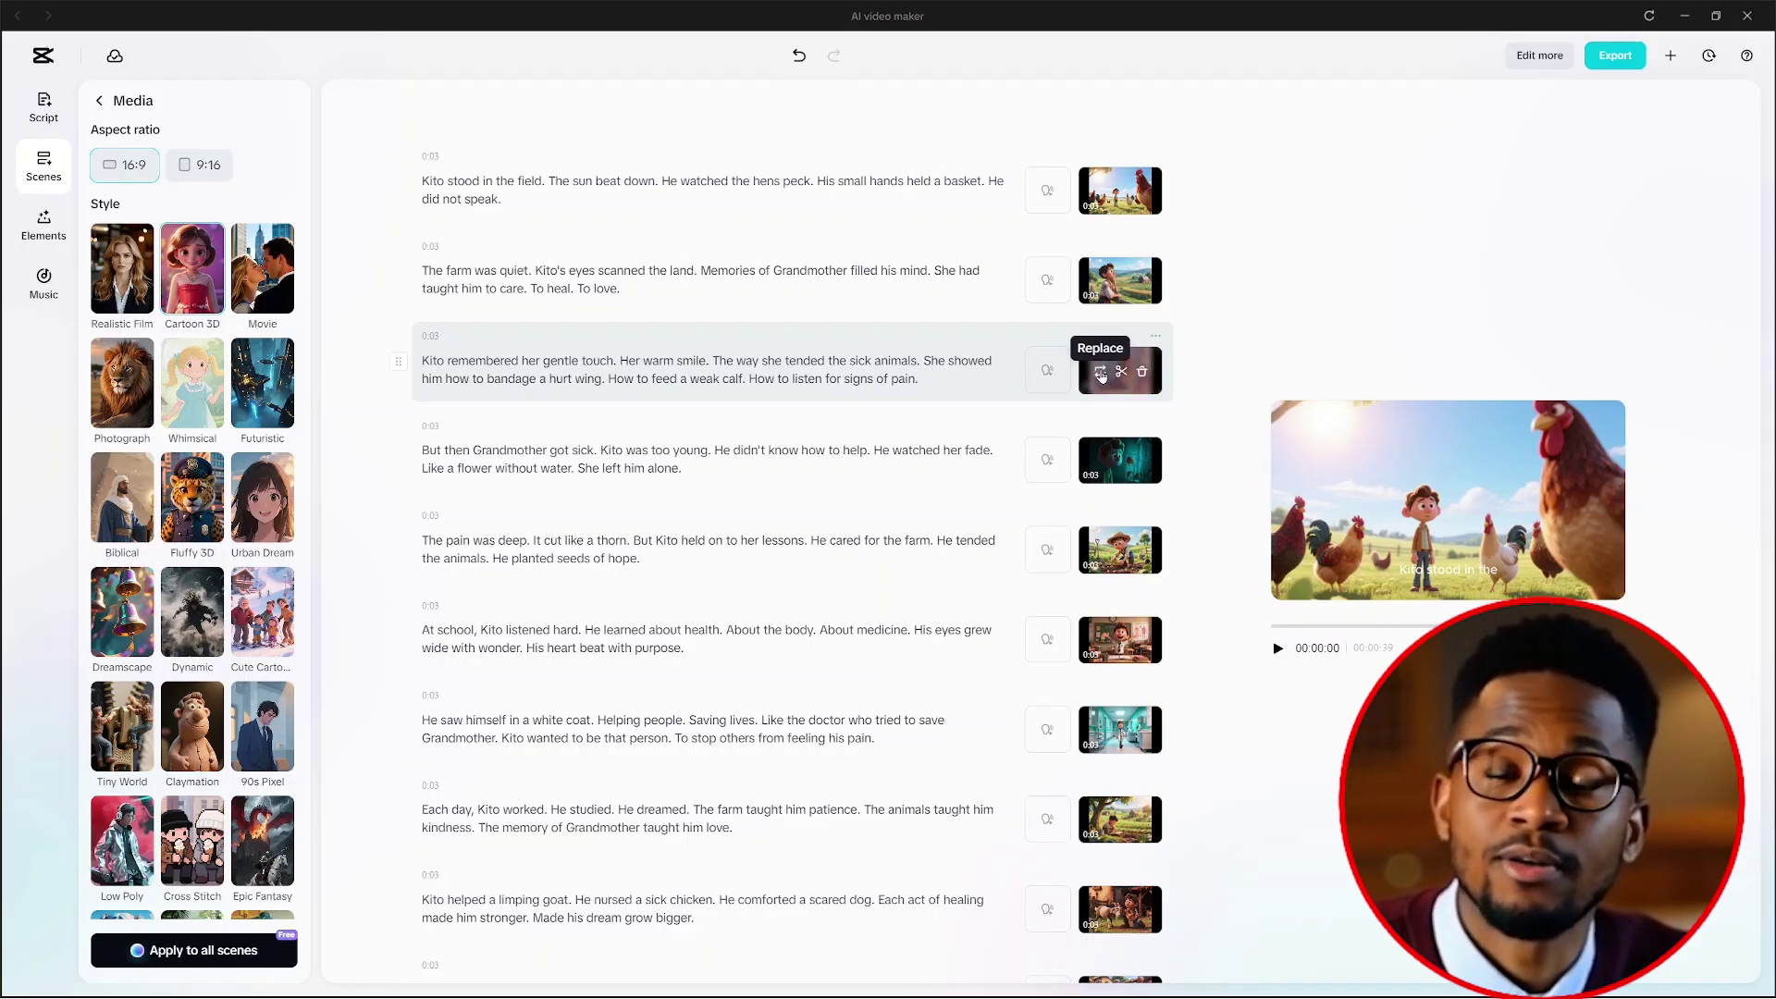
pyautogui.click(1099, 373)
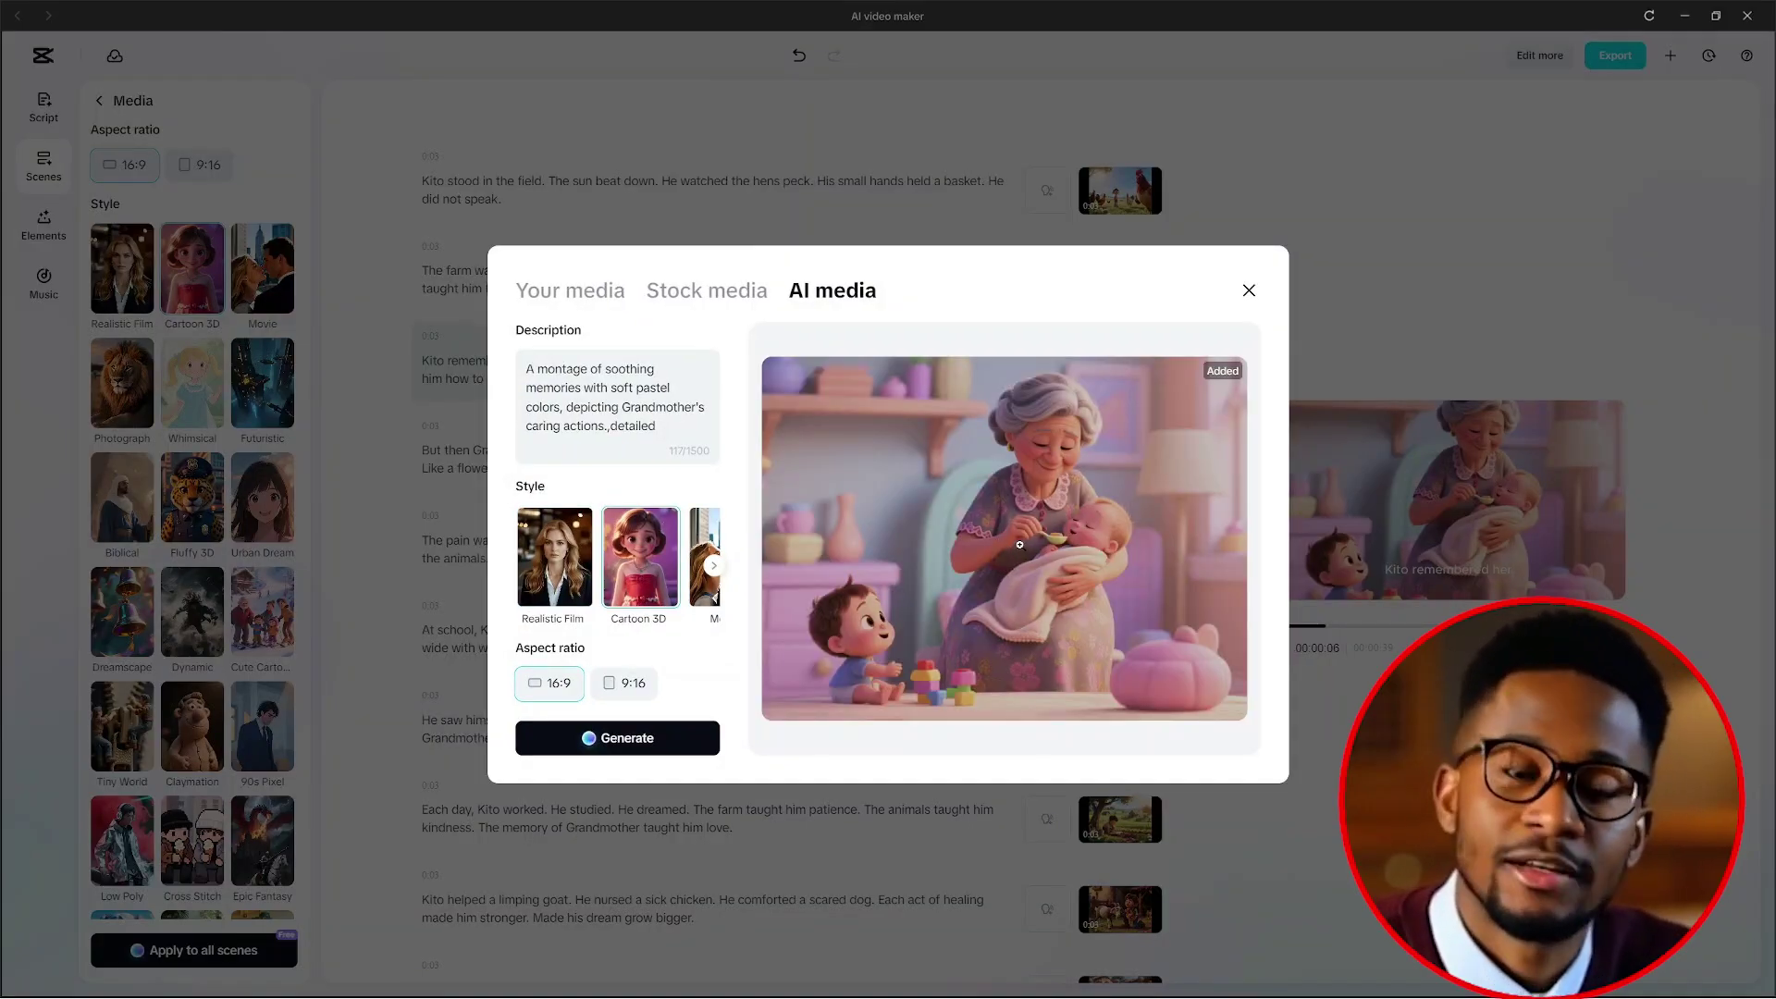
pyautogui.moveTo(659, 426); pyautogui.dragTo(524, 362)
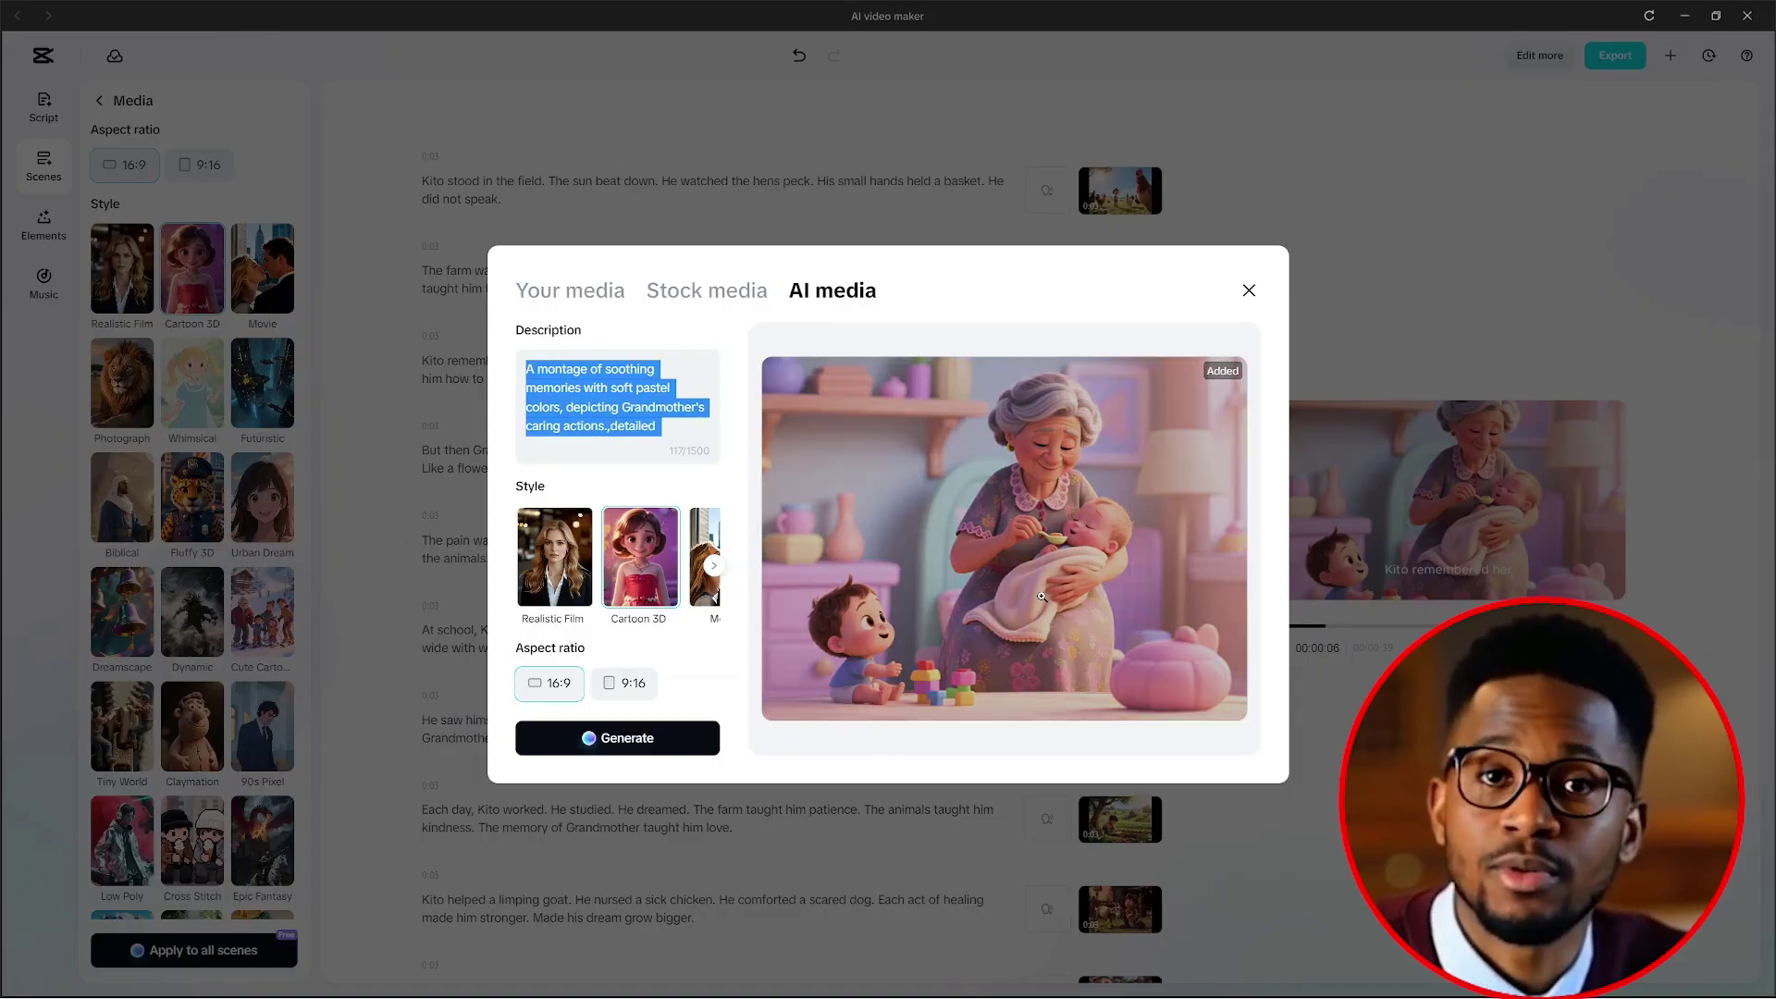
pyautogui.click(603, 404)
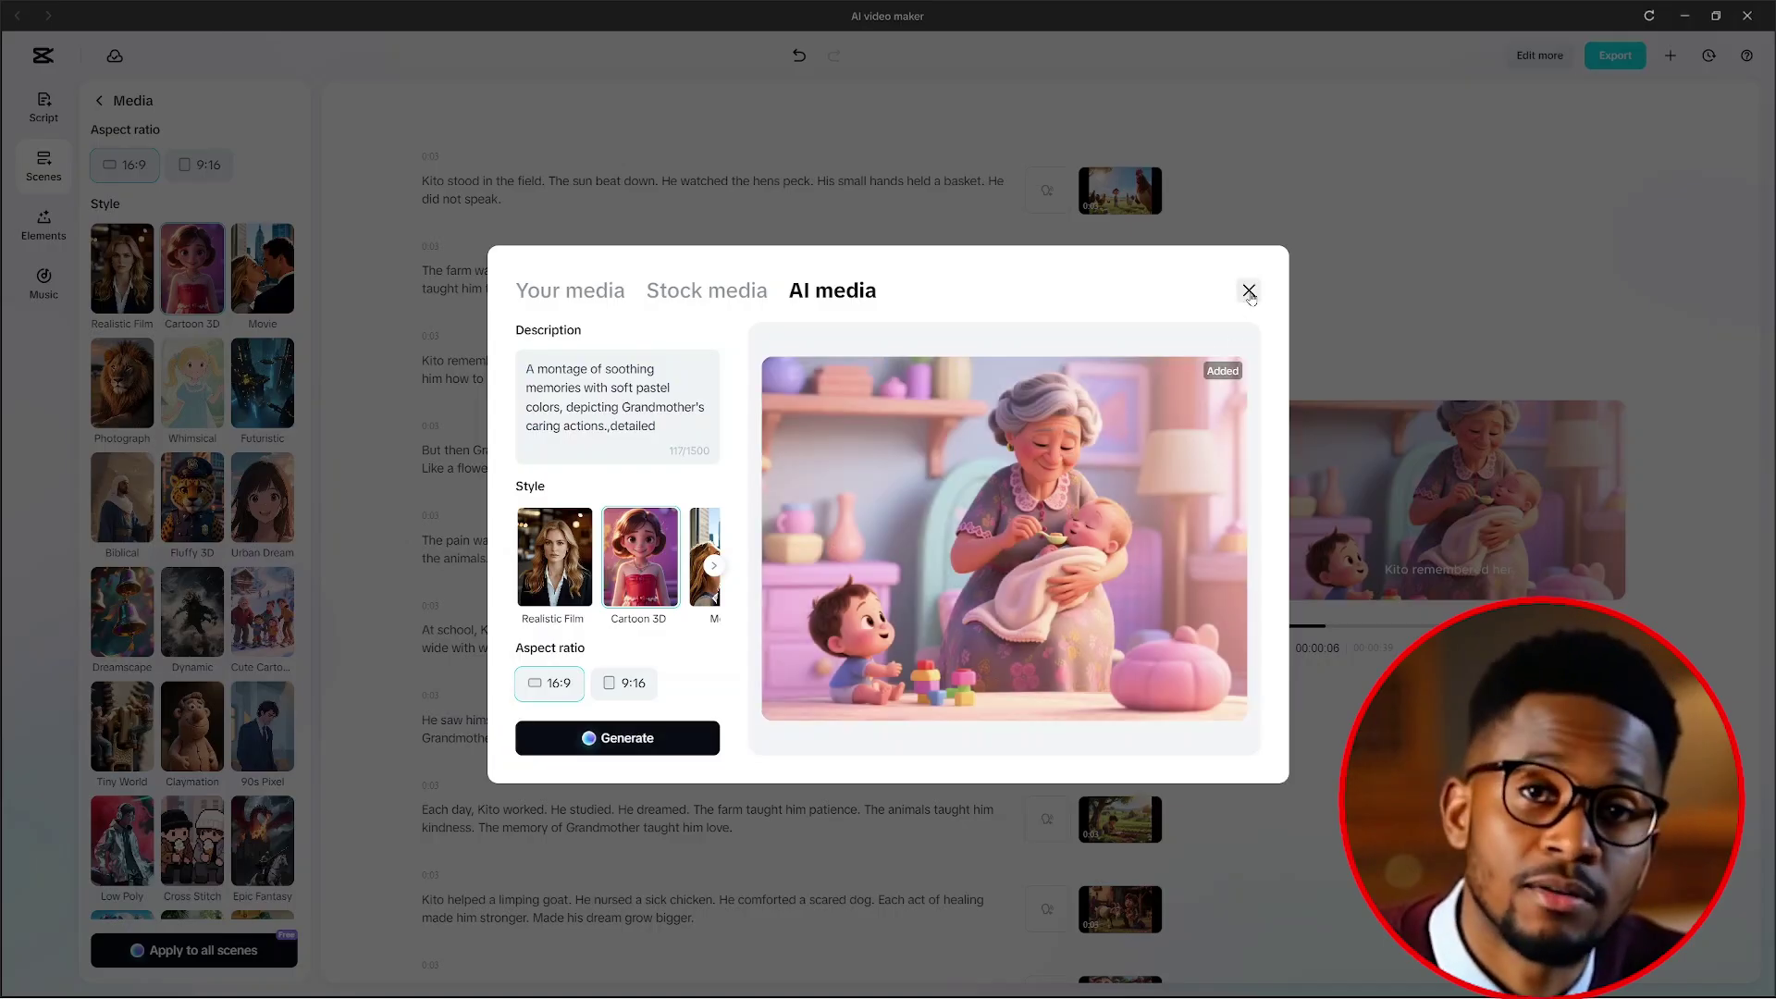
pyautogui.click(1248, 290)
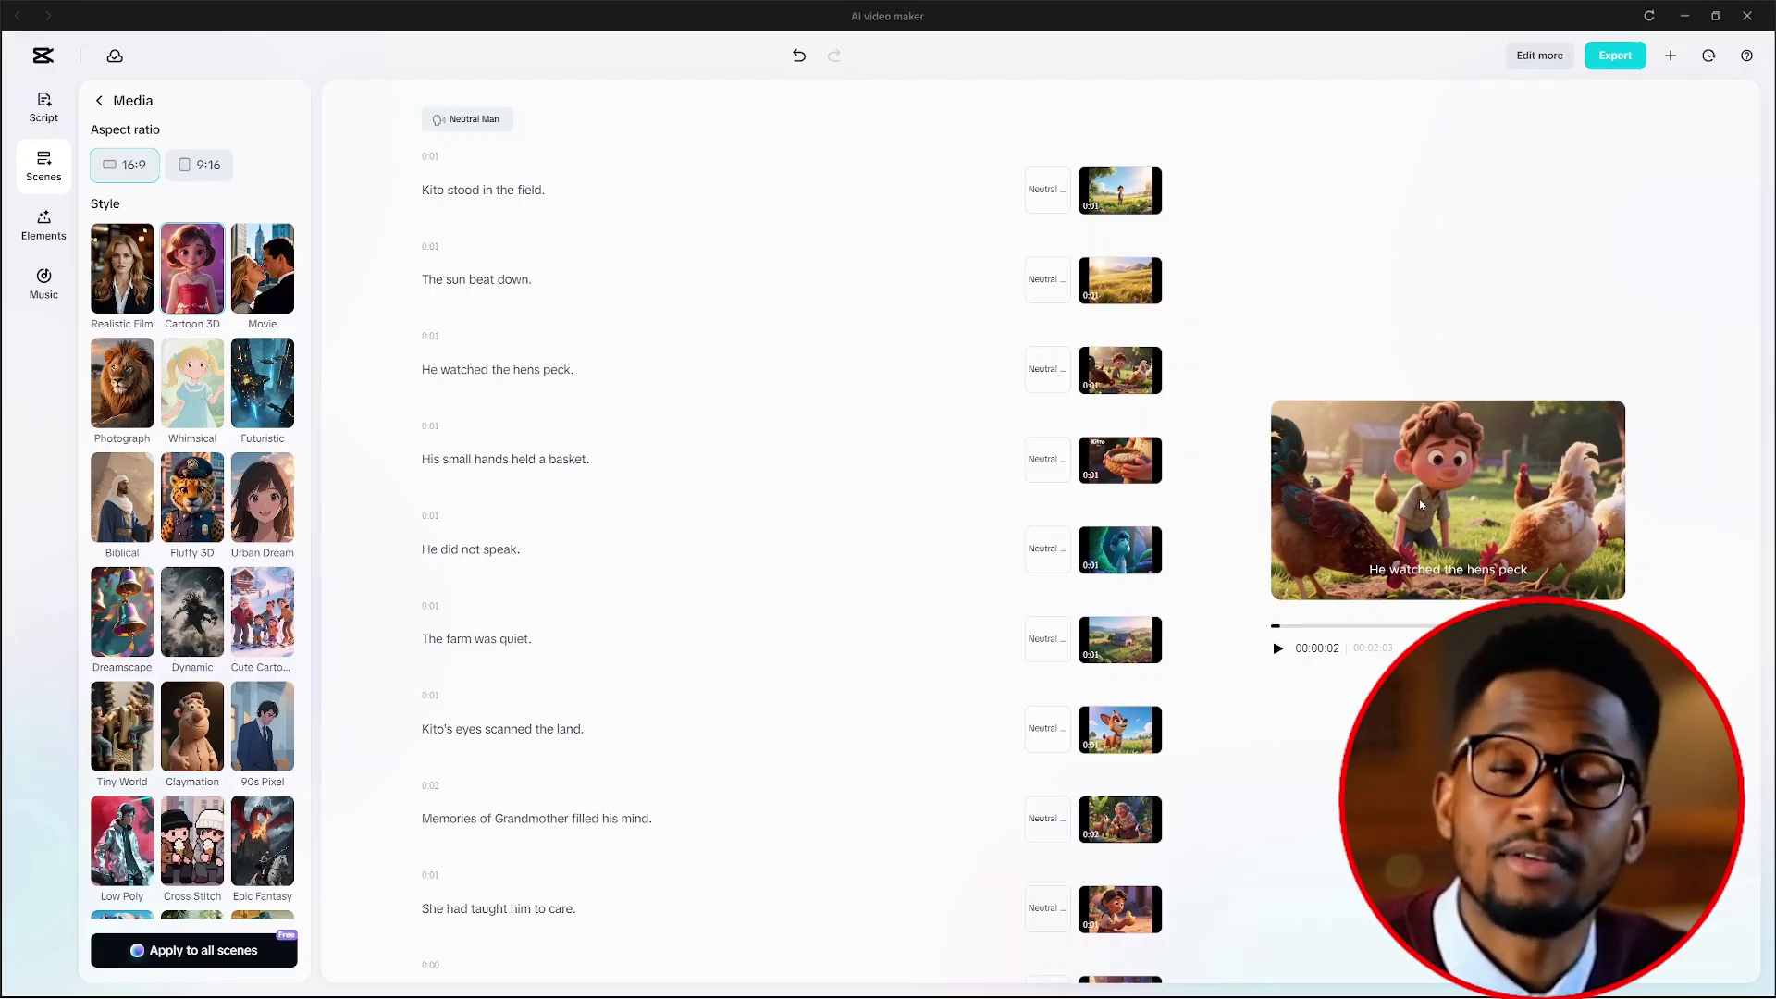
# Step: Keep Caption template on and apply AI edit elements with Stickers unchecked
pyautogui.click(40, 229)
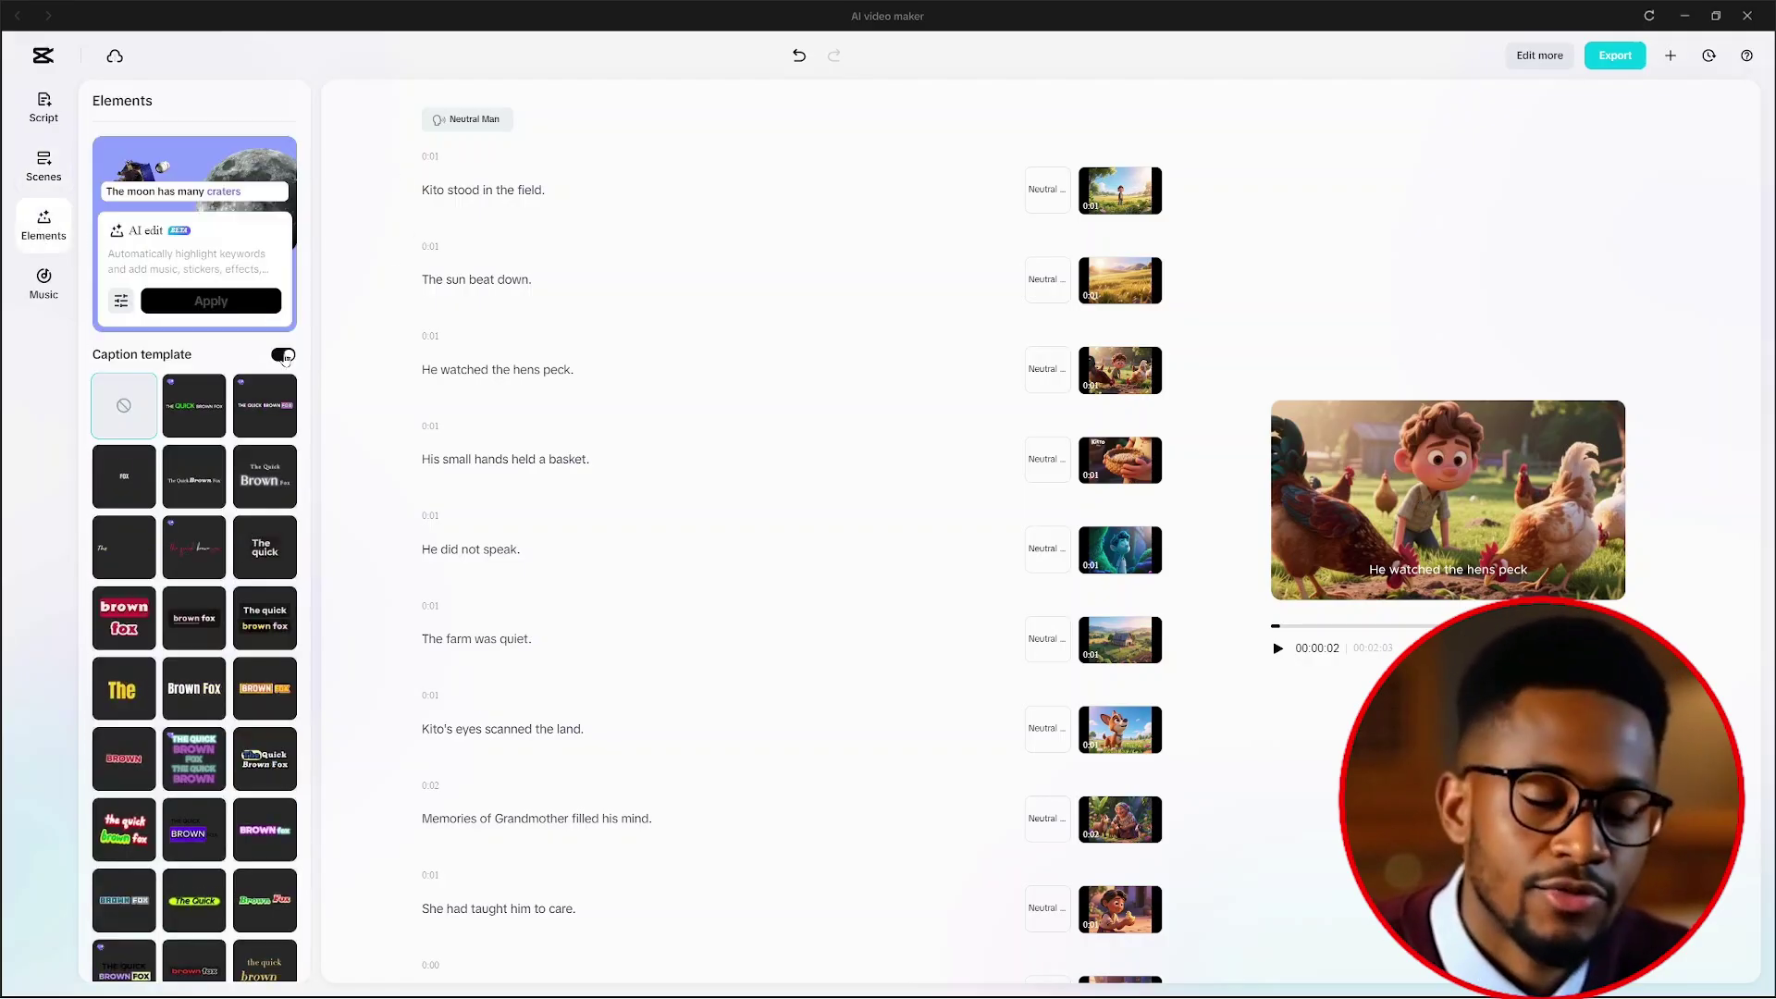
pyautogui.click(283, 356)
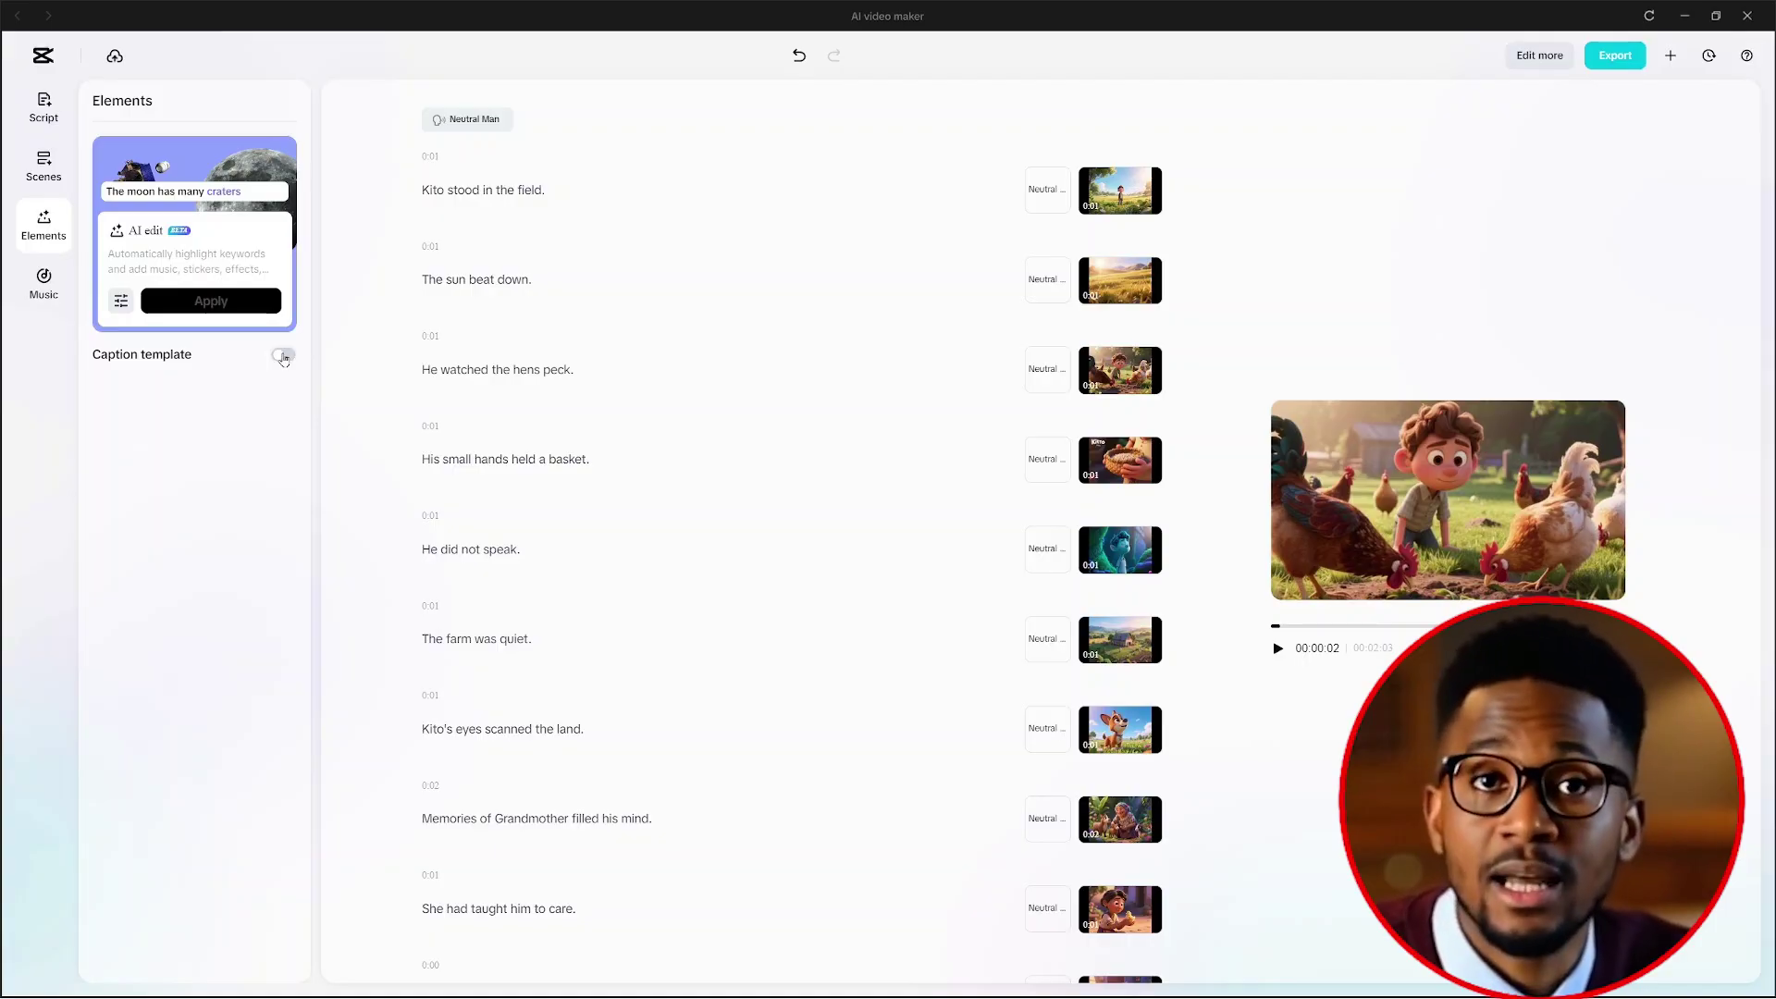
pyautogui.click(284, 357)
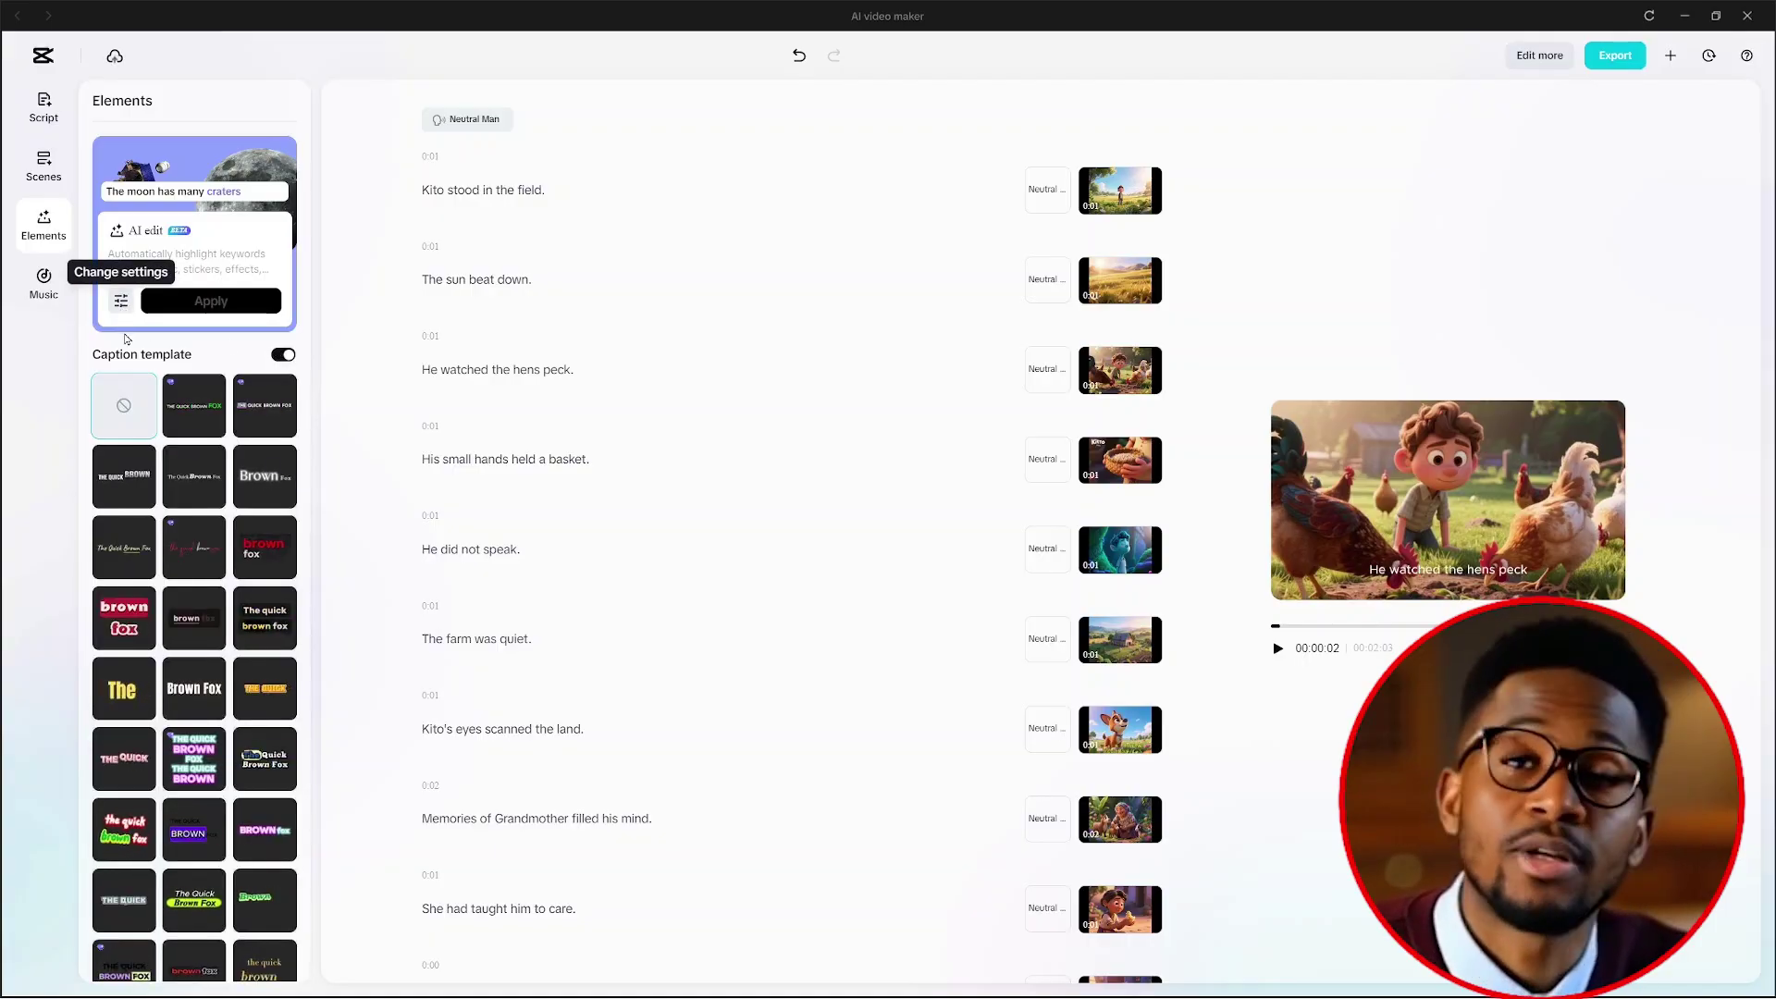
pyautogui.click(120, 302)
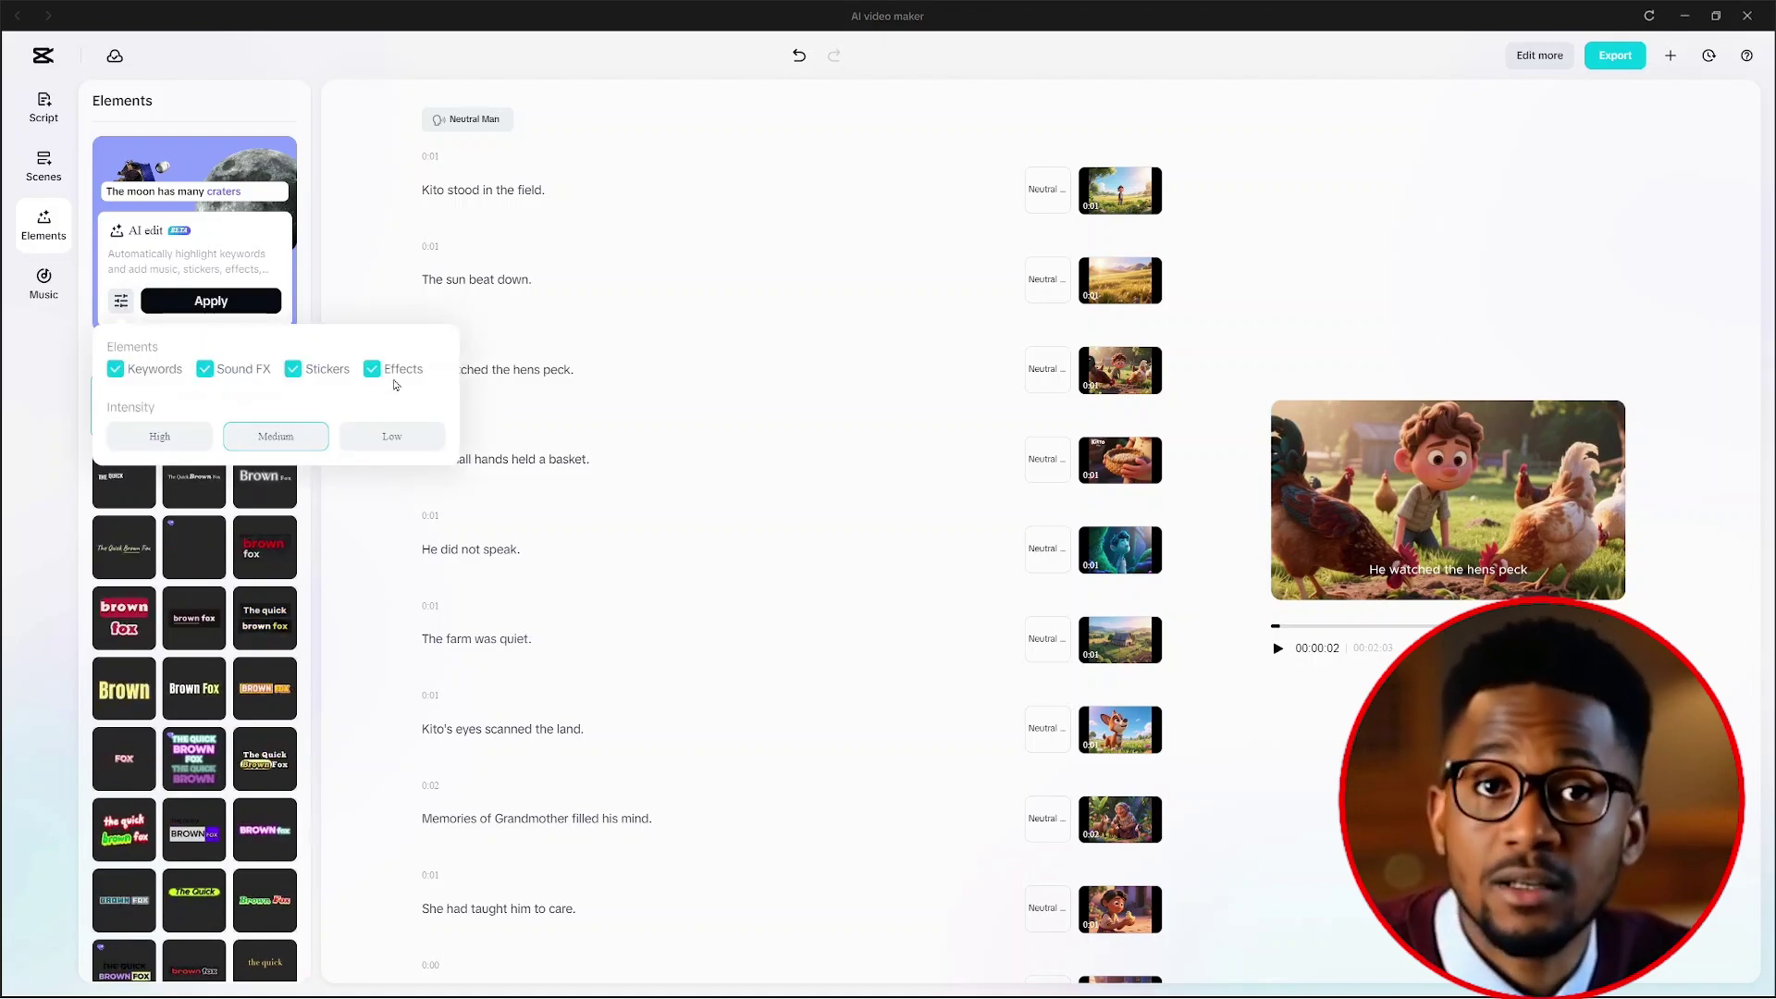
pyautogui.click(293, 377)
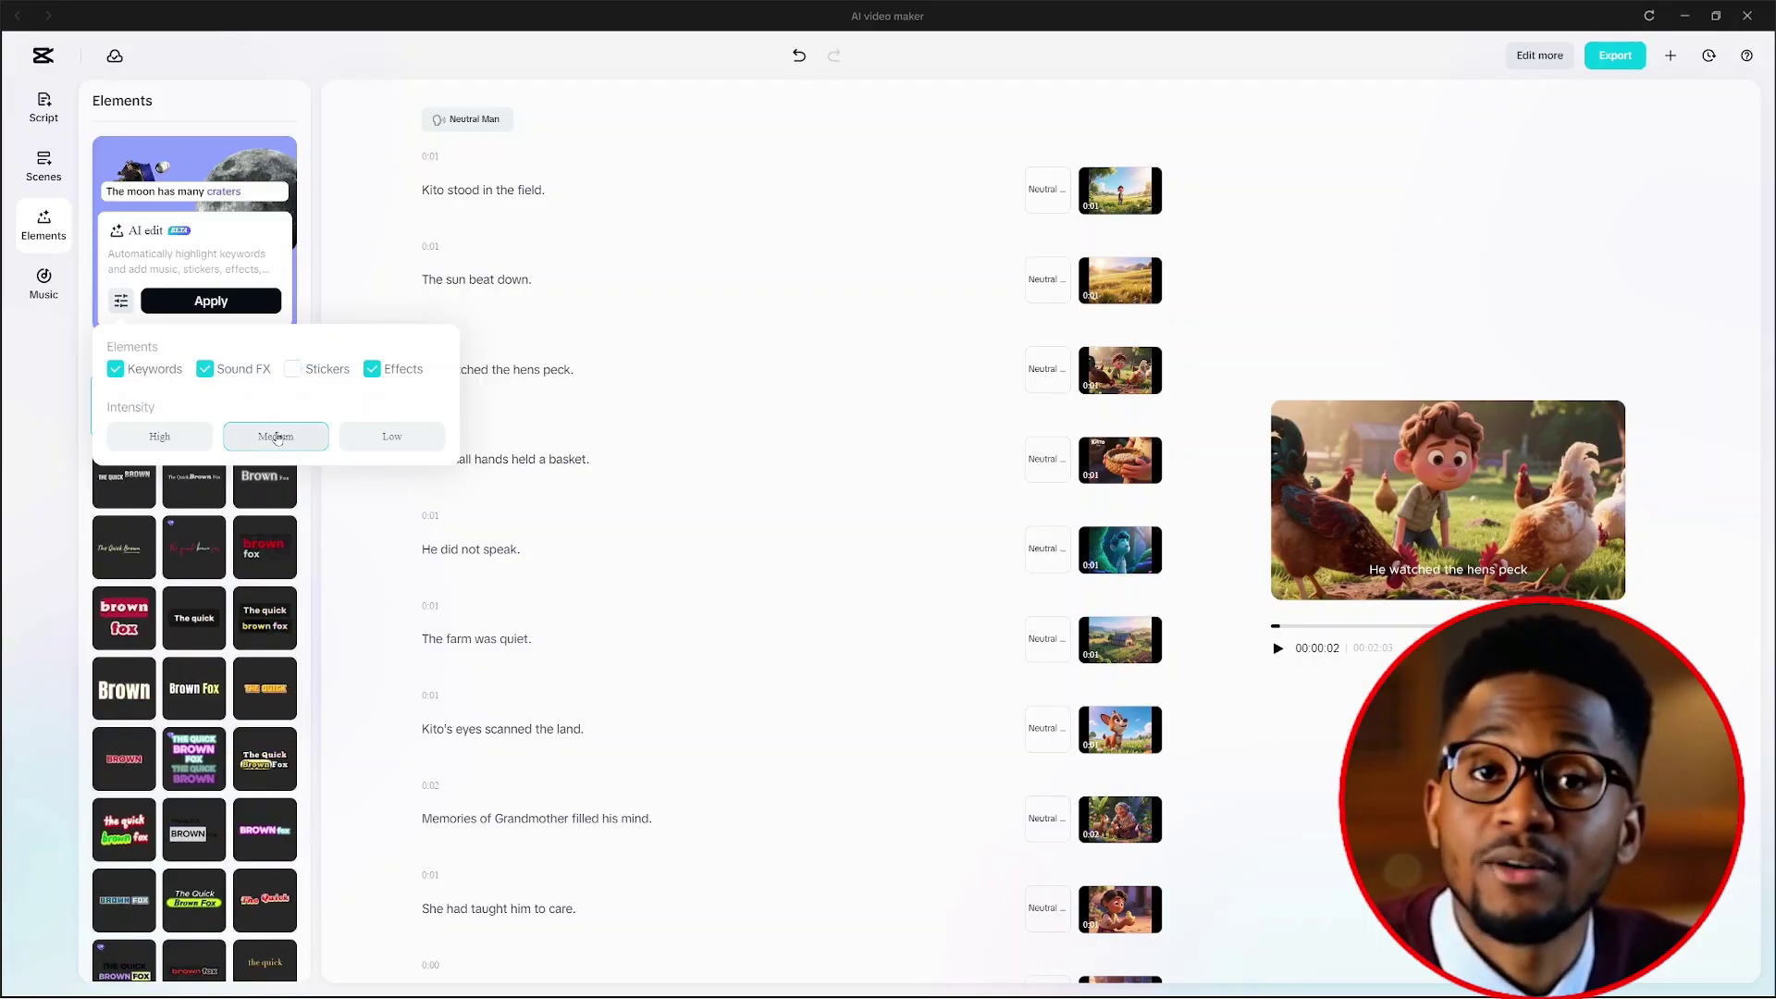
pyautogui.click(313, 496)
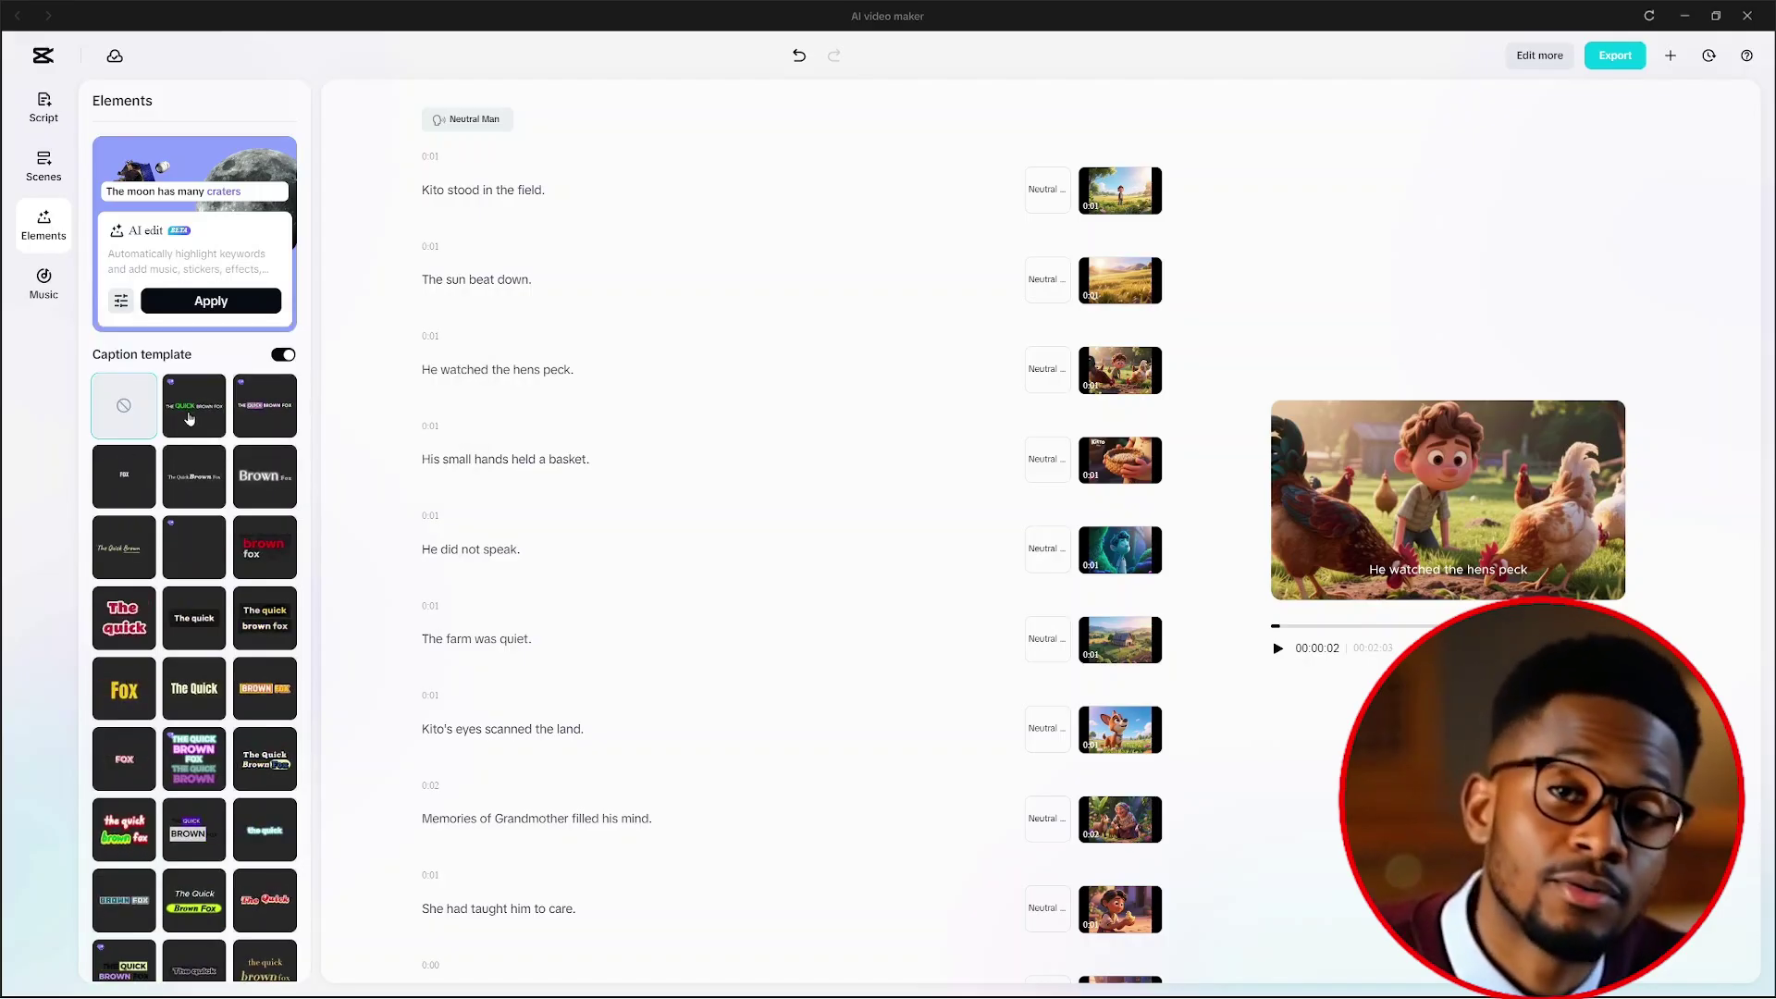
pyautogui.click(200, 303)
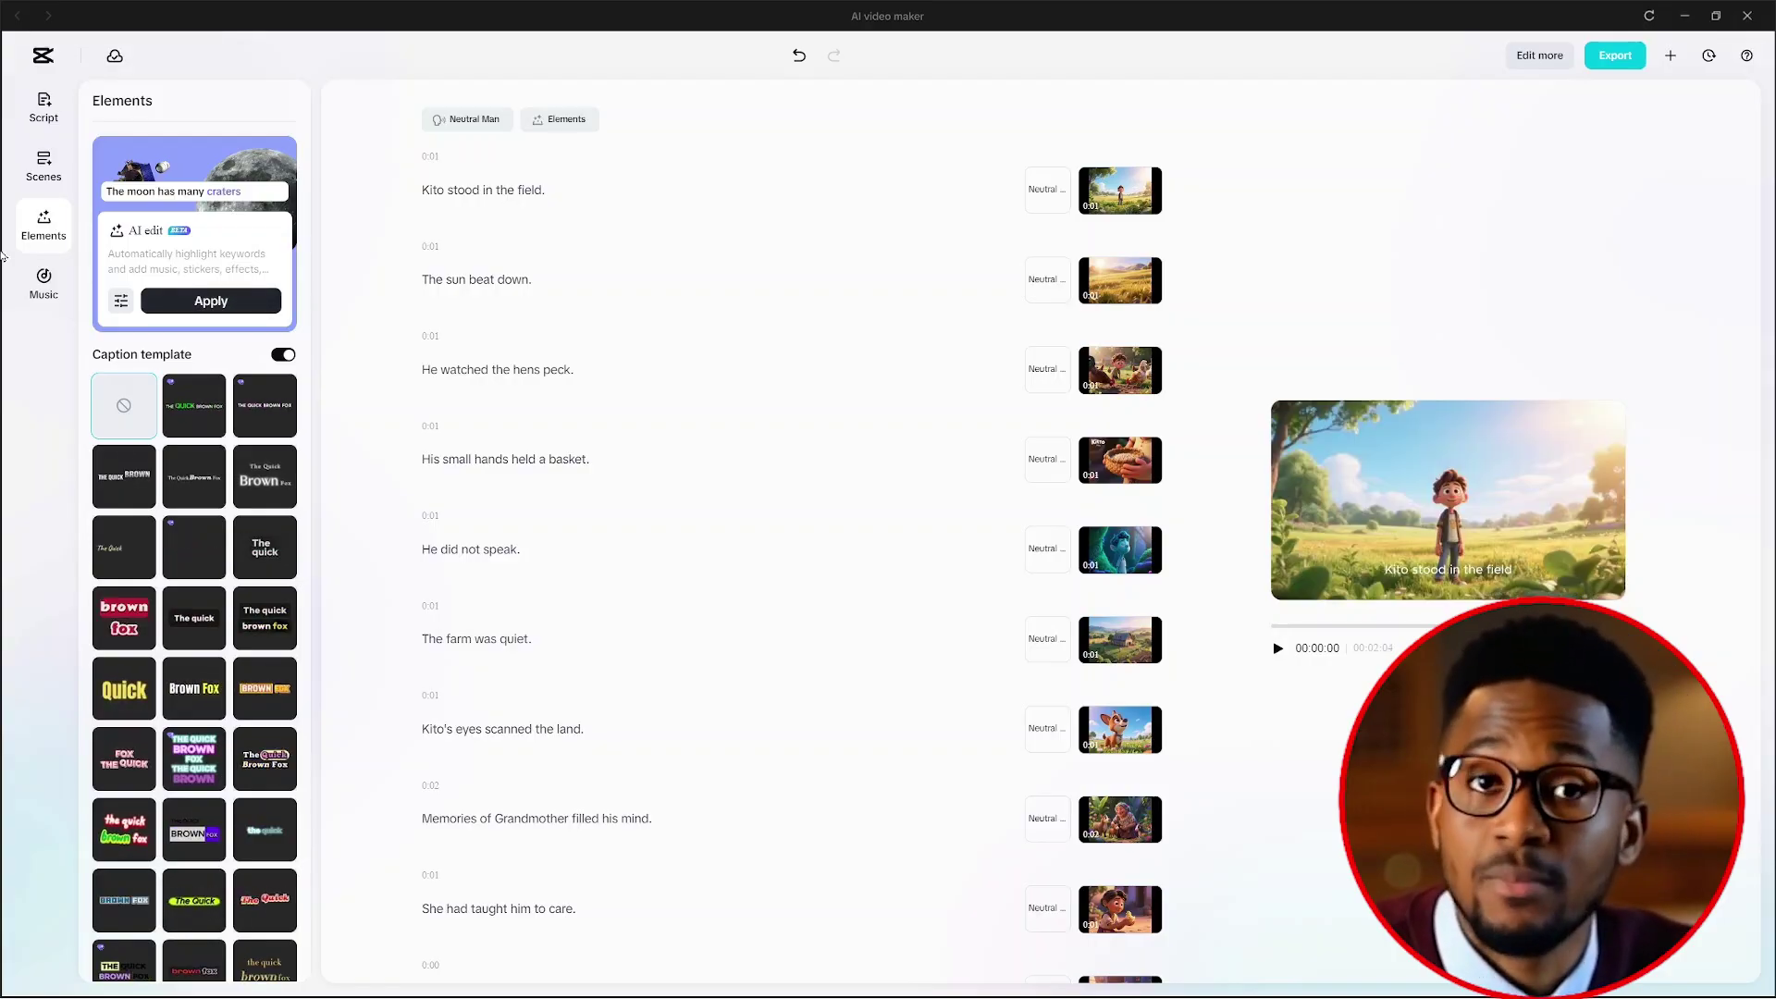
# Step: Add the first 'storytelling background music' result and lower its volume to -18.4dB
pyautogui.click(41, 283)
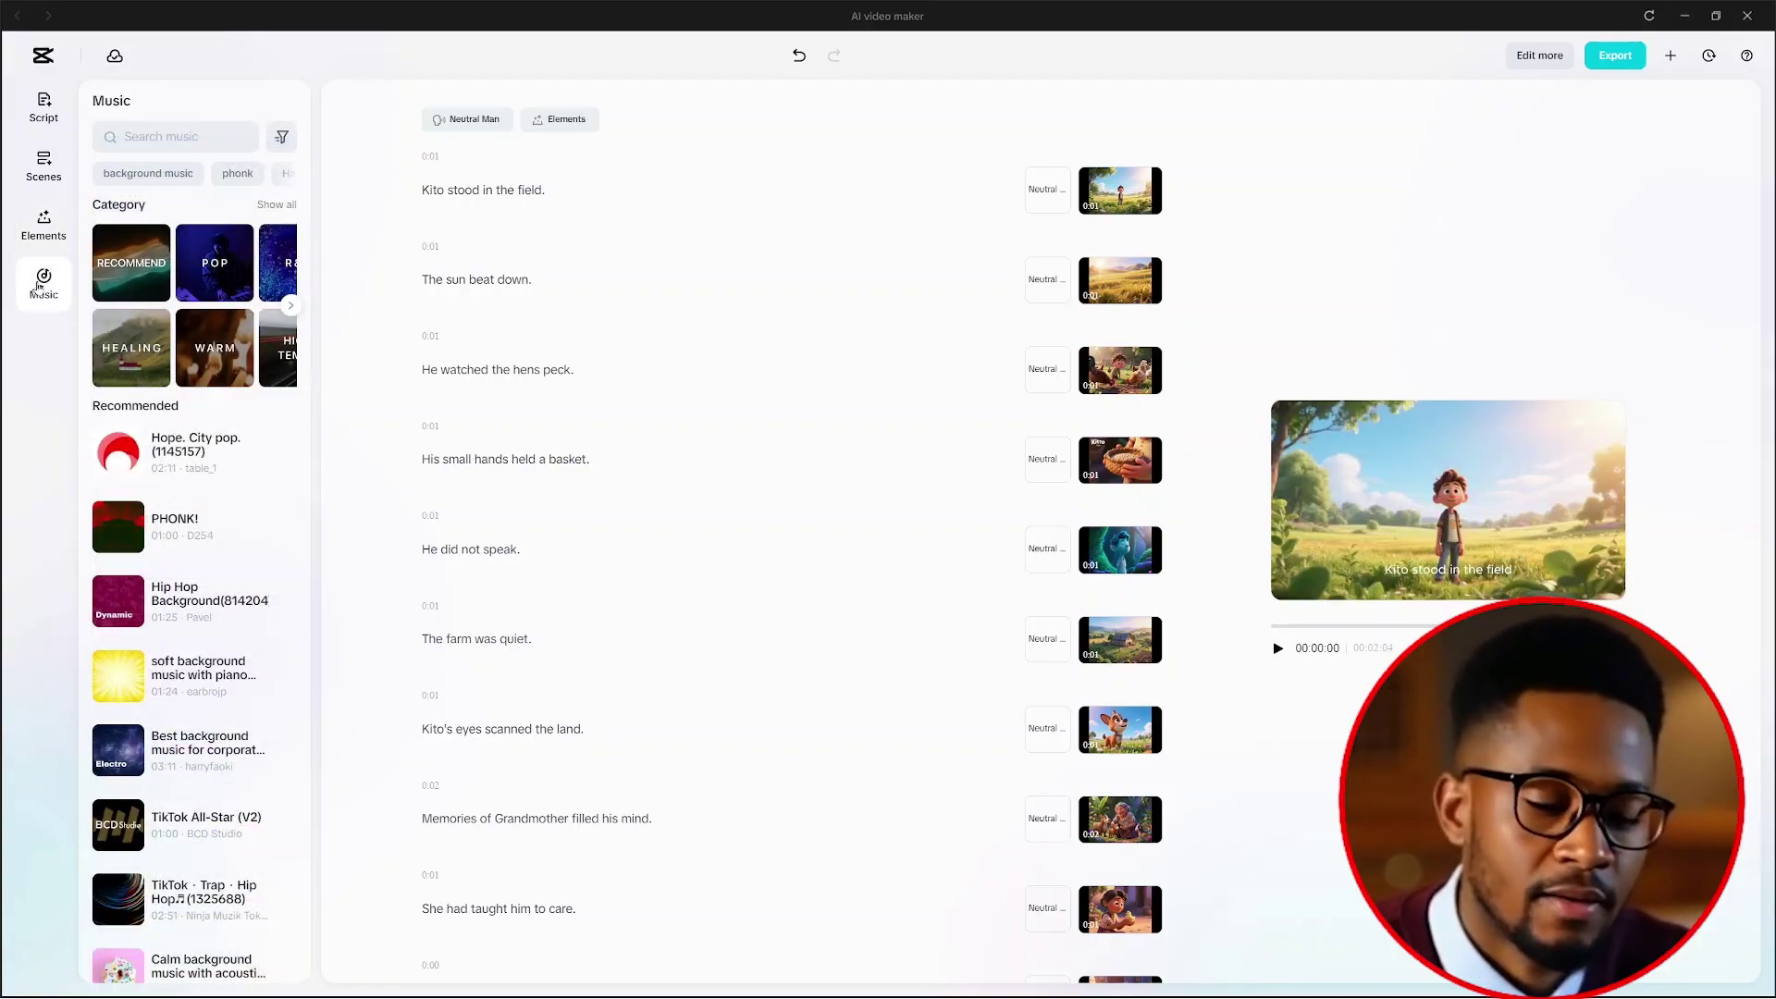
pyautogui.click(150, 138)
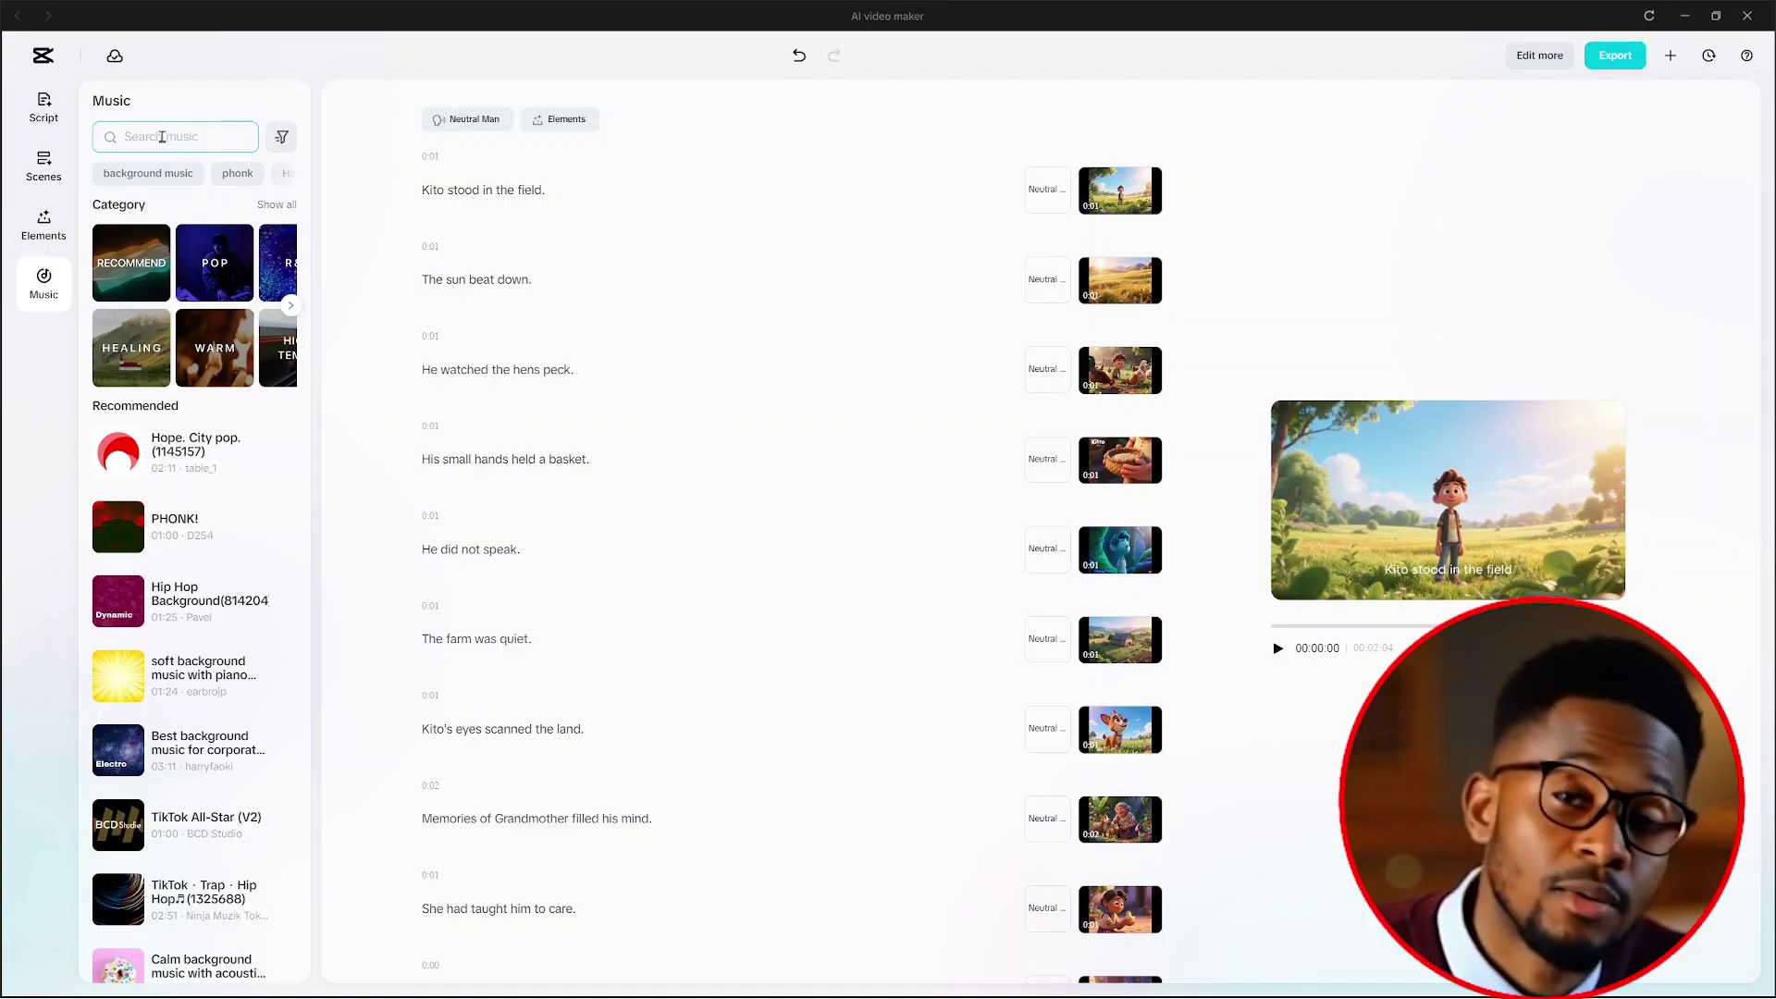
pyautogui.hotkey('ctrl', 'v')
pyautogui.press('Return')
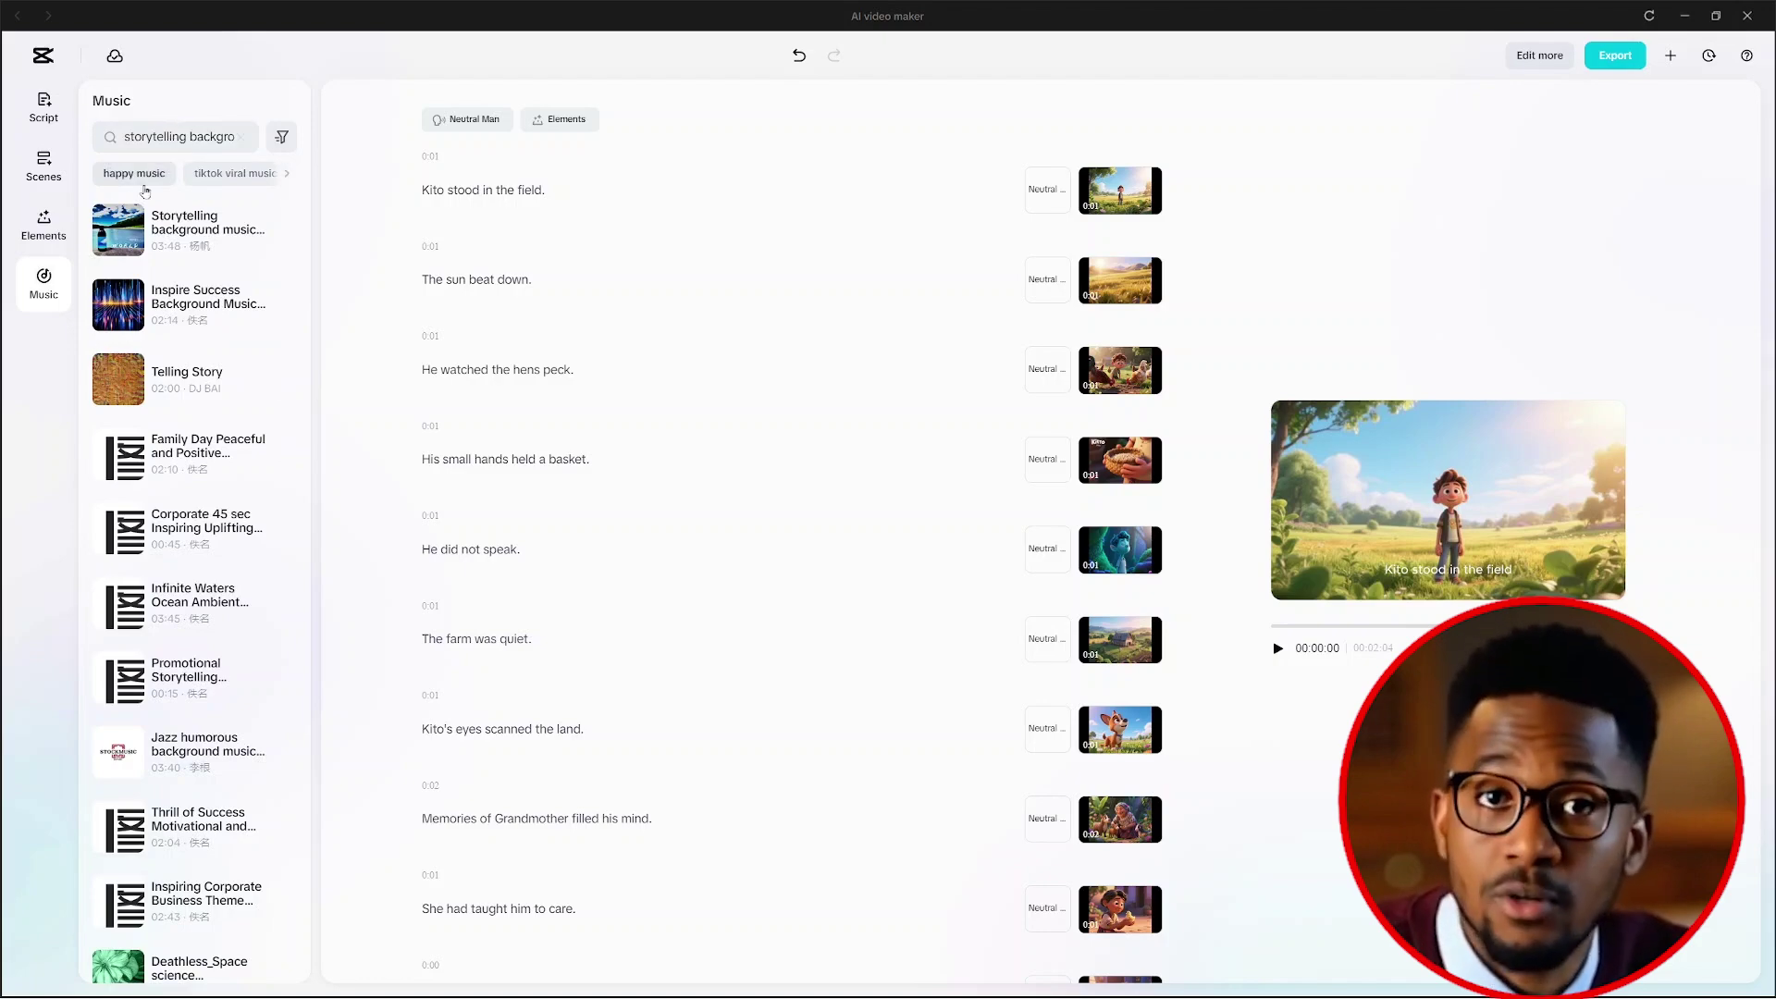
pyautogui.click(118, 231)
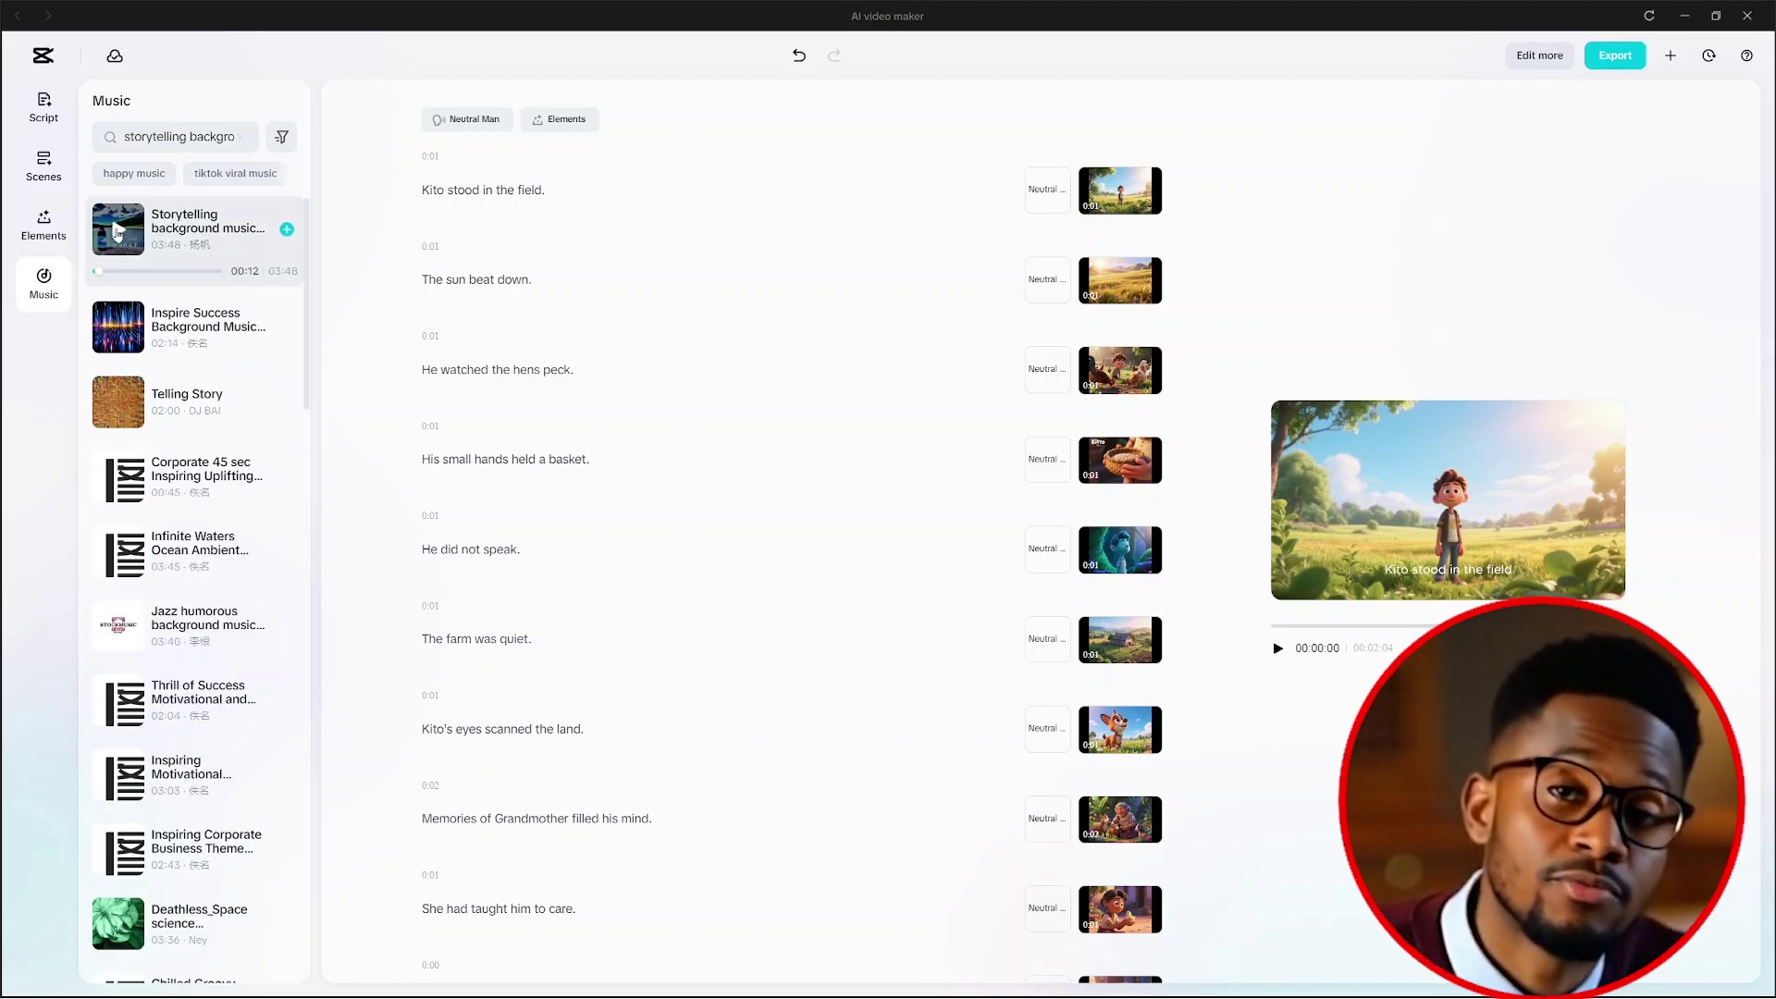
pyautogui.click(286, 238)
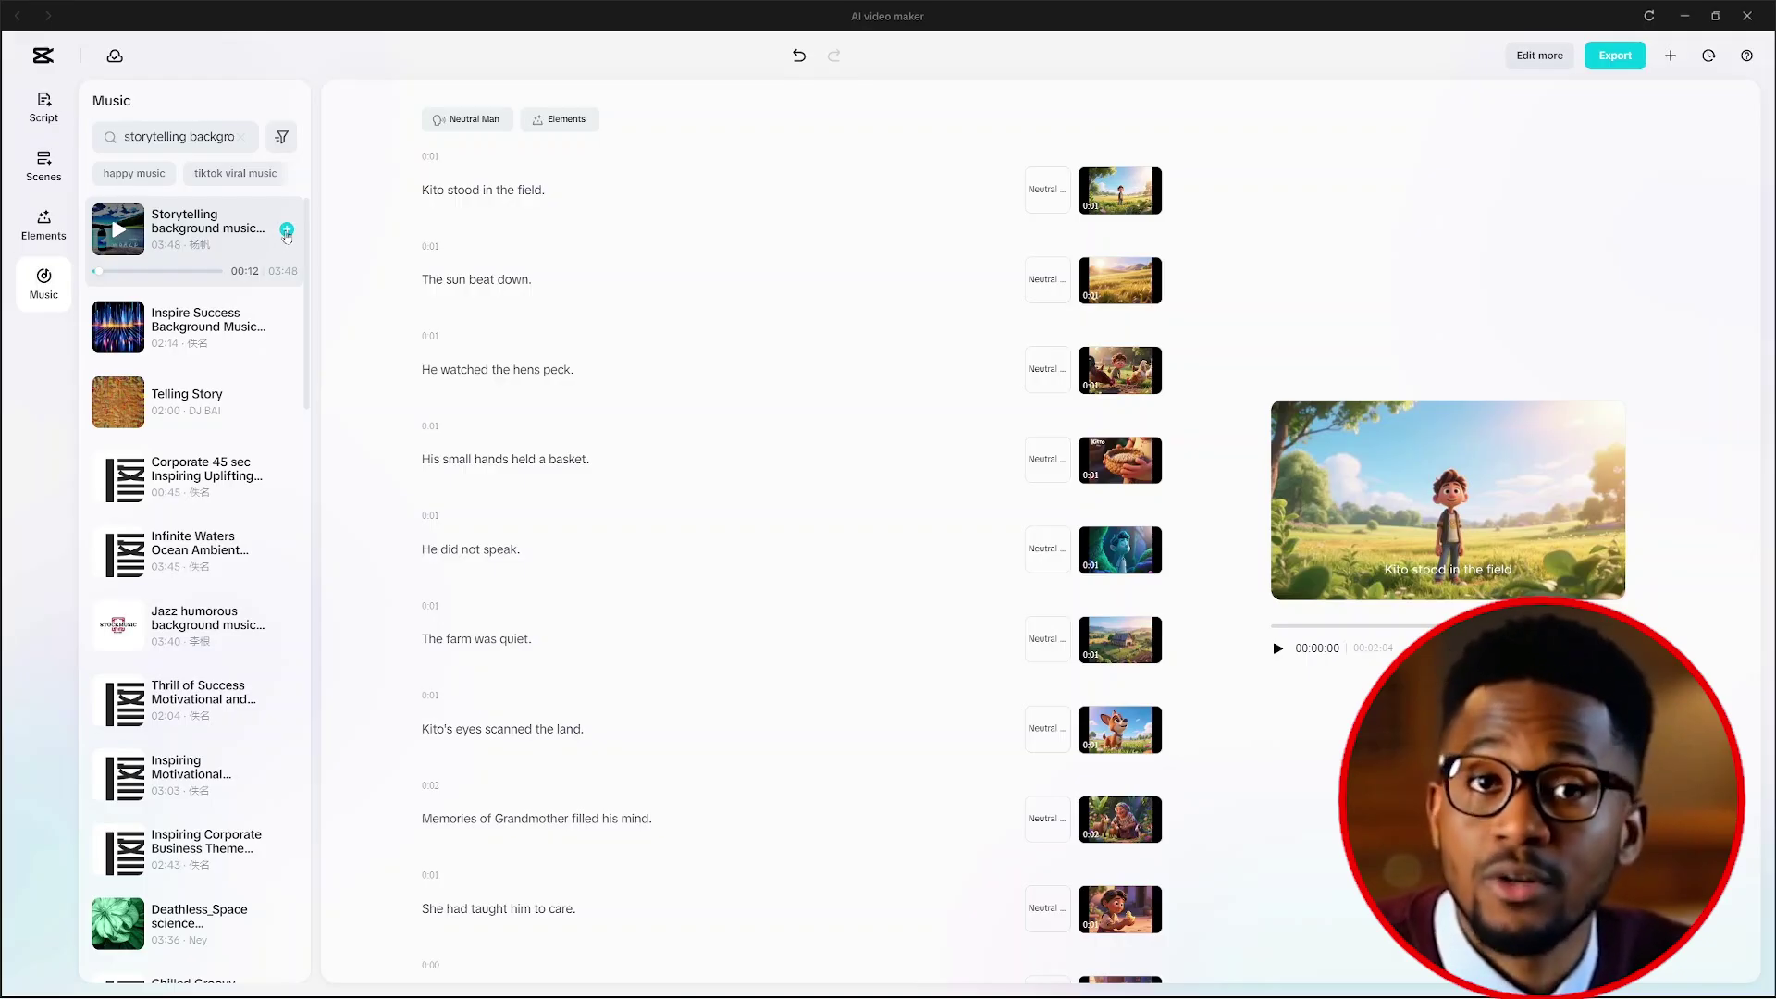
pyautogui.moveTo(259, 291); pyautogui.dragTo(233, 294)
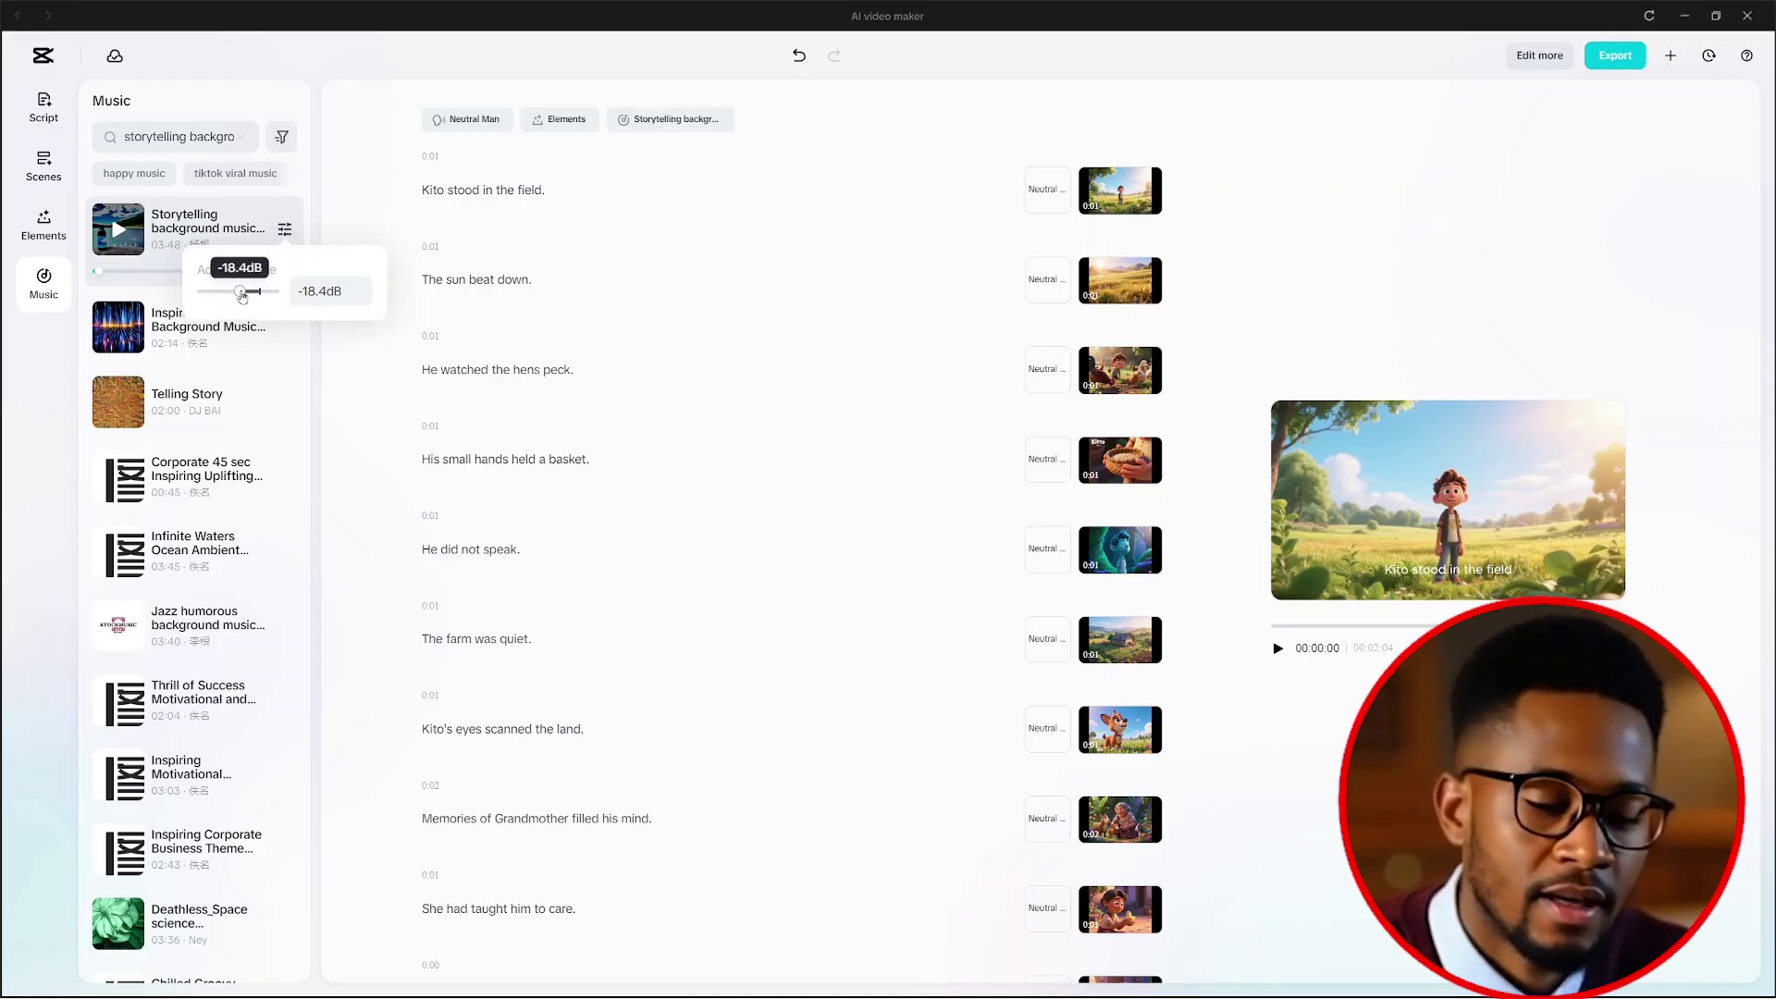
pyautogui.moveTo(243, 294)
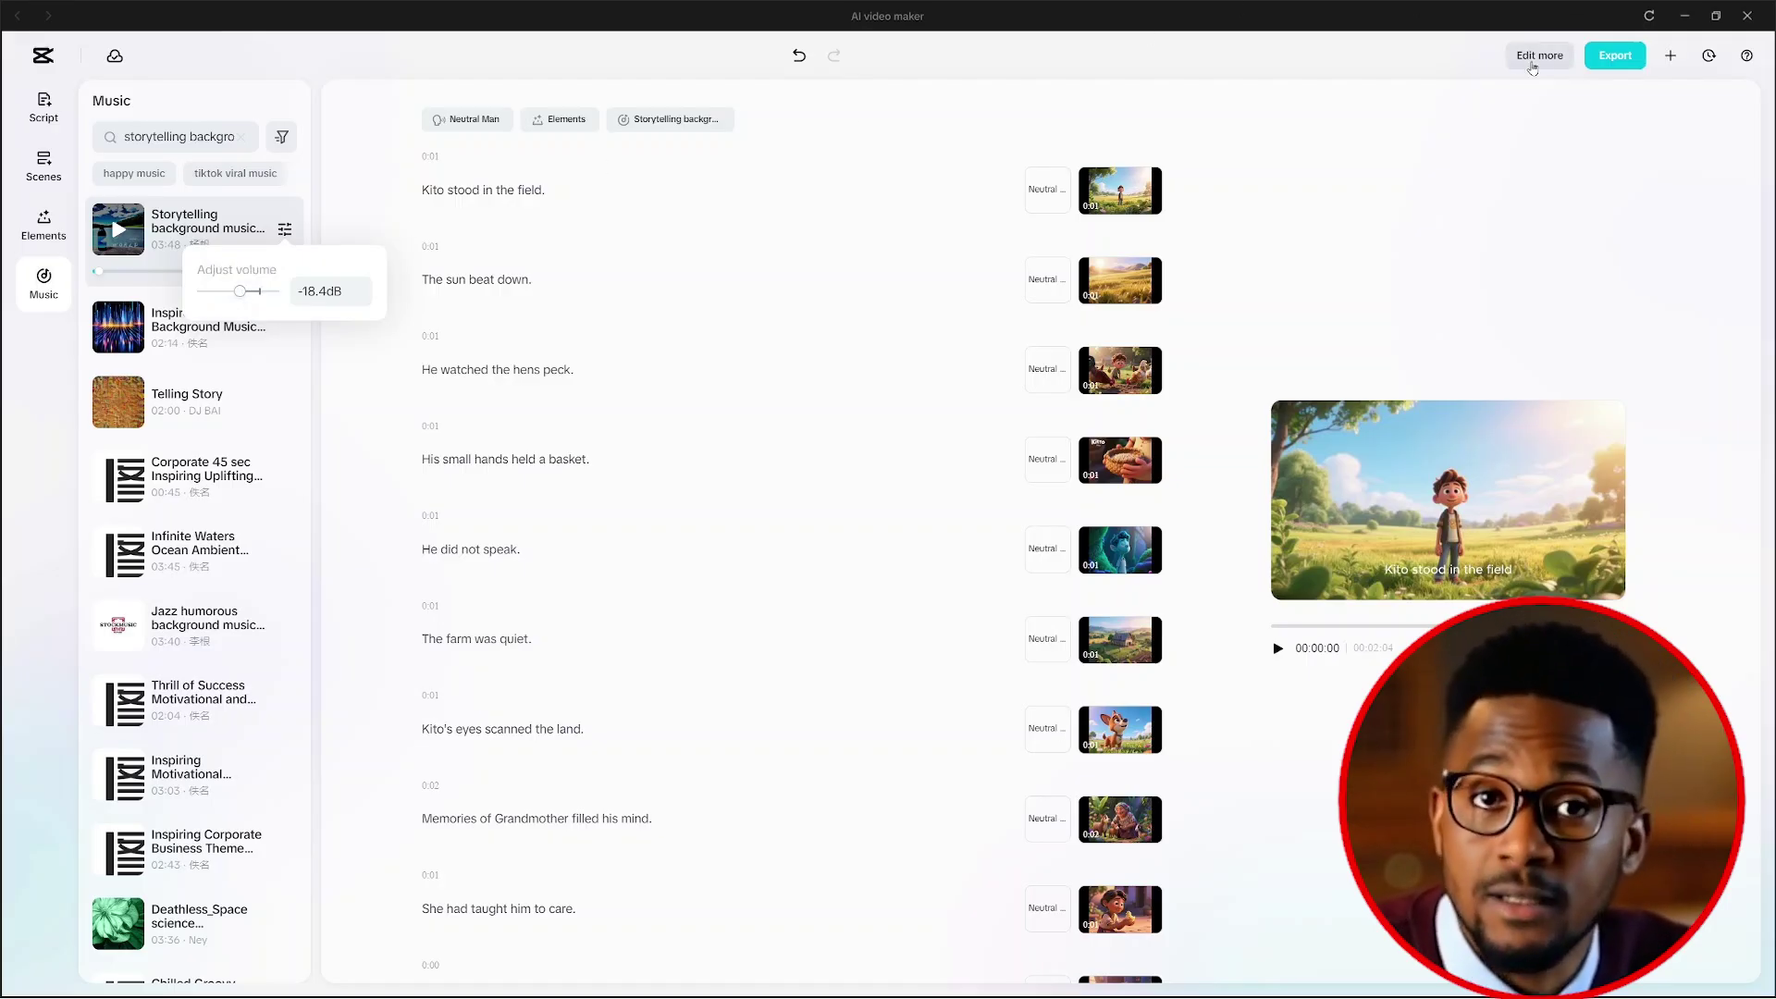
# Step: Move the Kito project into the full editor with Edit more and scrub the timeline preview
pyautogui.click(1533, 63)
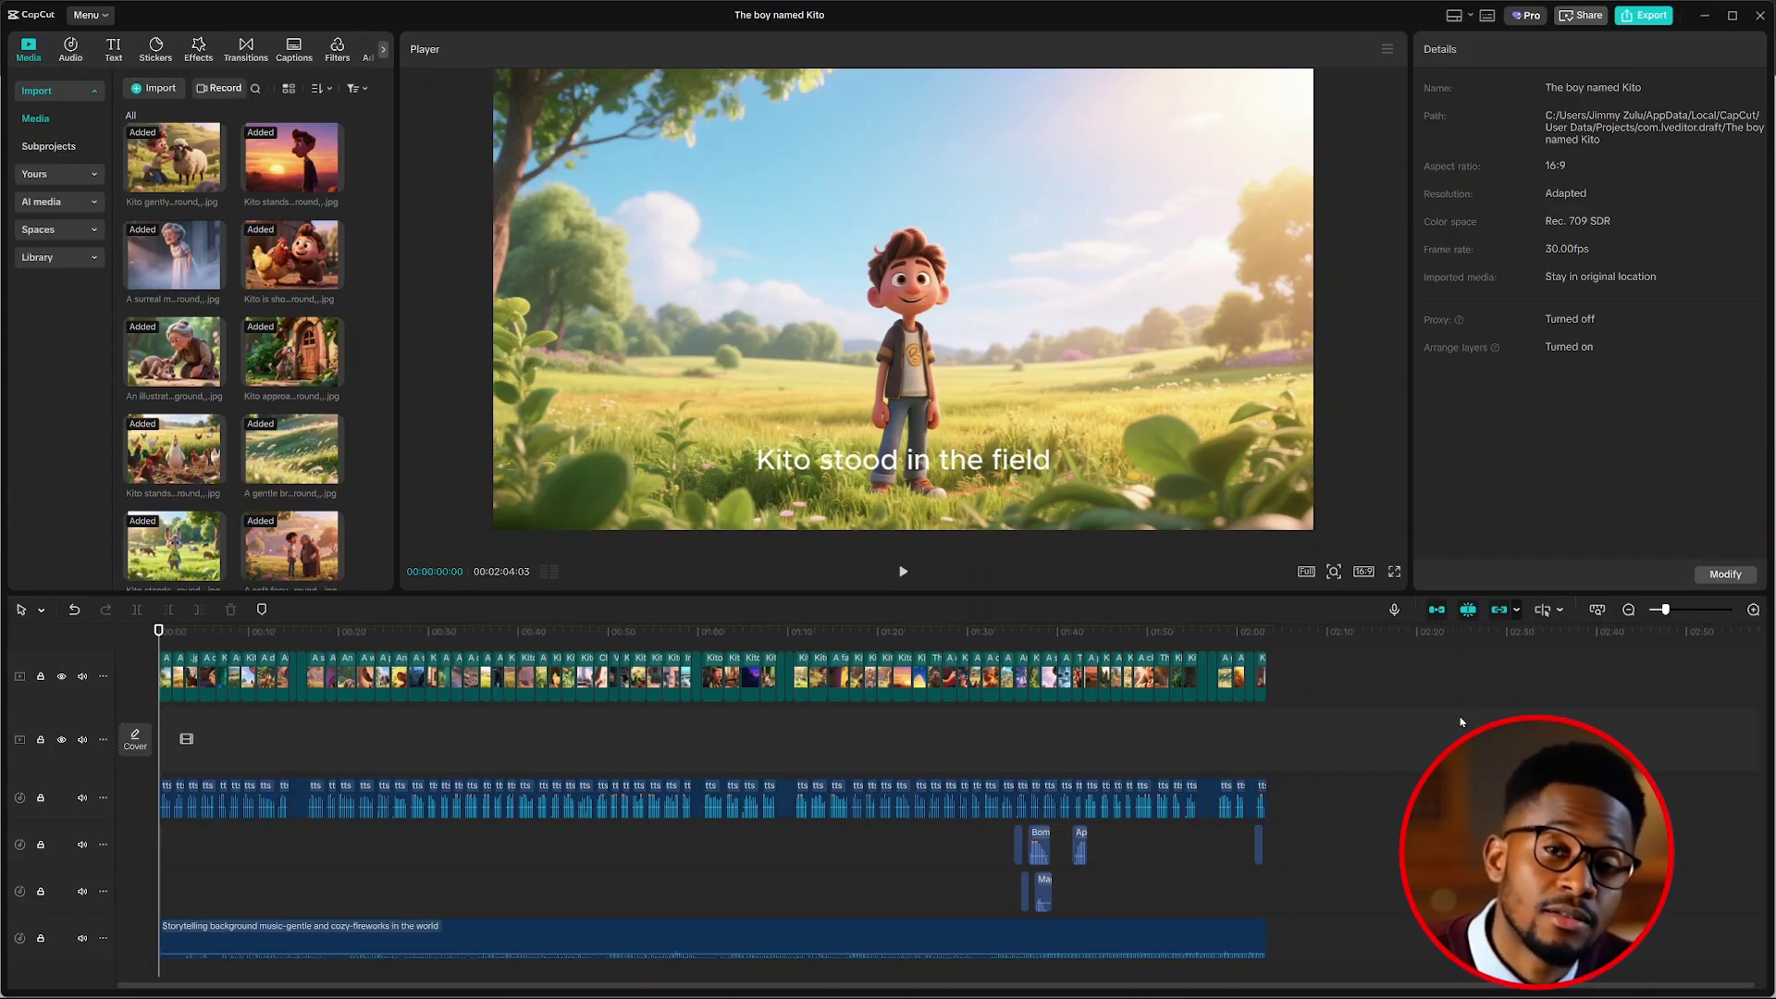
pyautogui.moveTo(1461, 996)
pyautogui.scroll(1, 1526, 814)
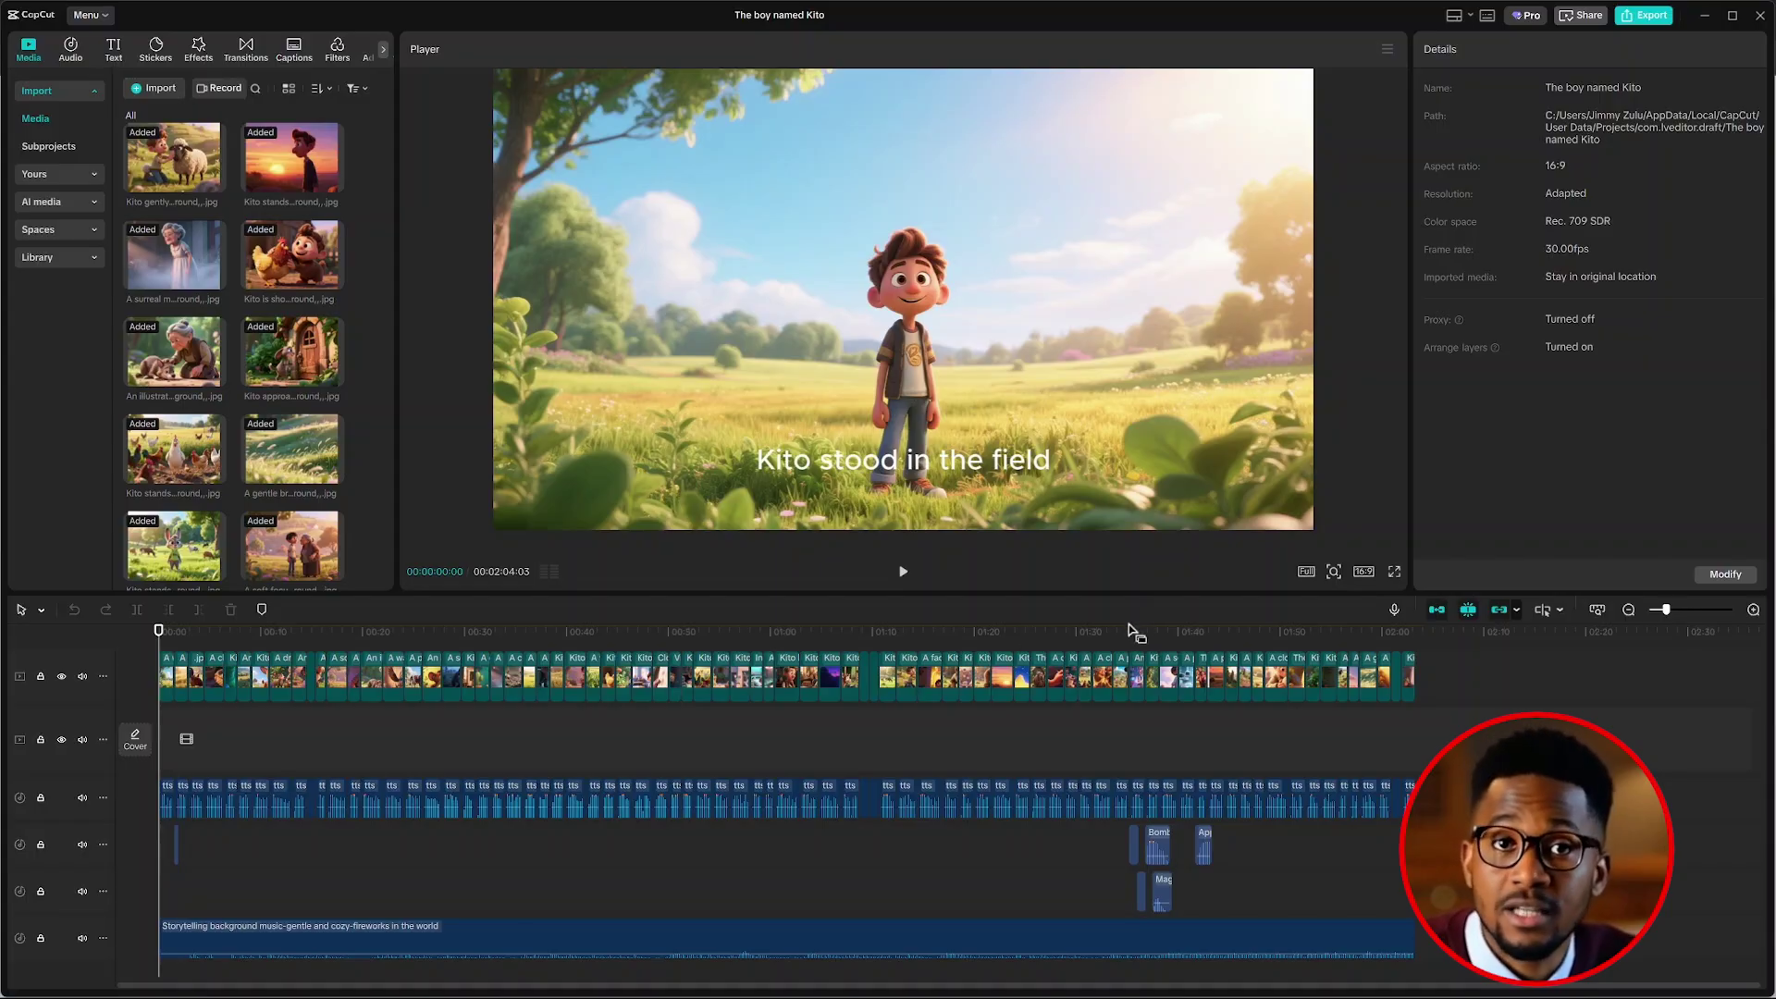
pyautogui.moveTo(1094, 630); pyautogui.dragTo(1118, 666)
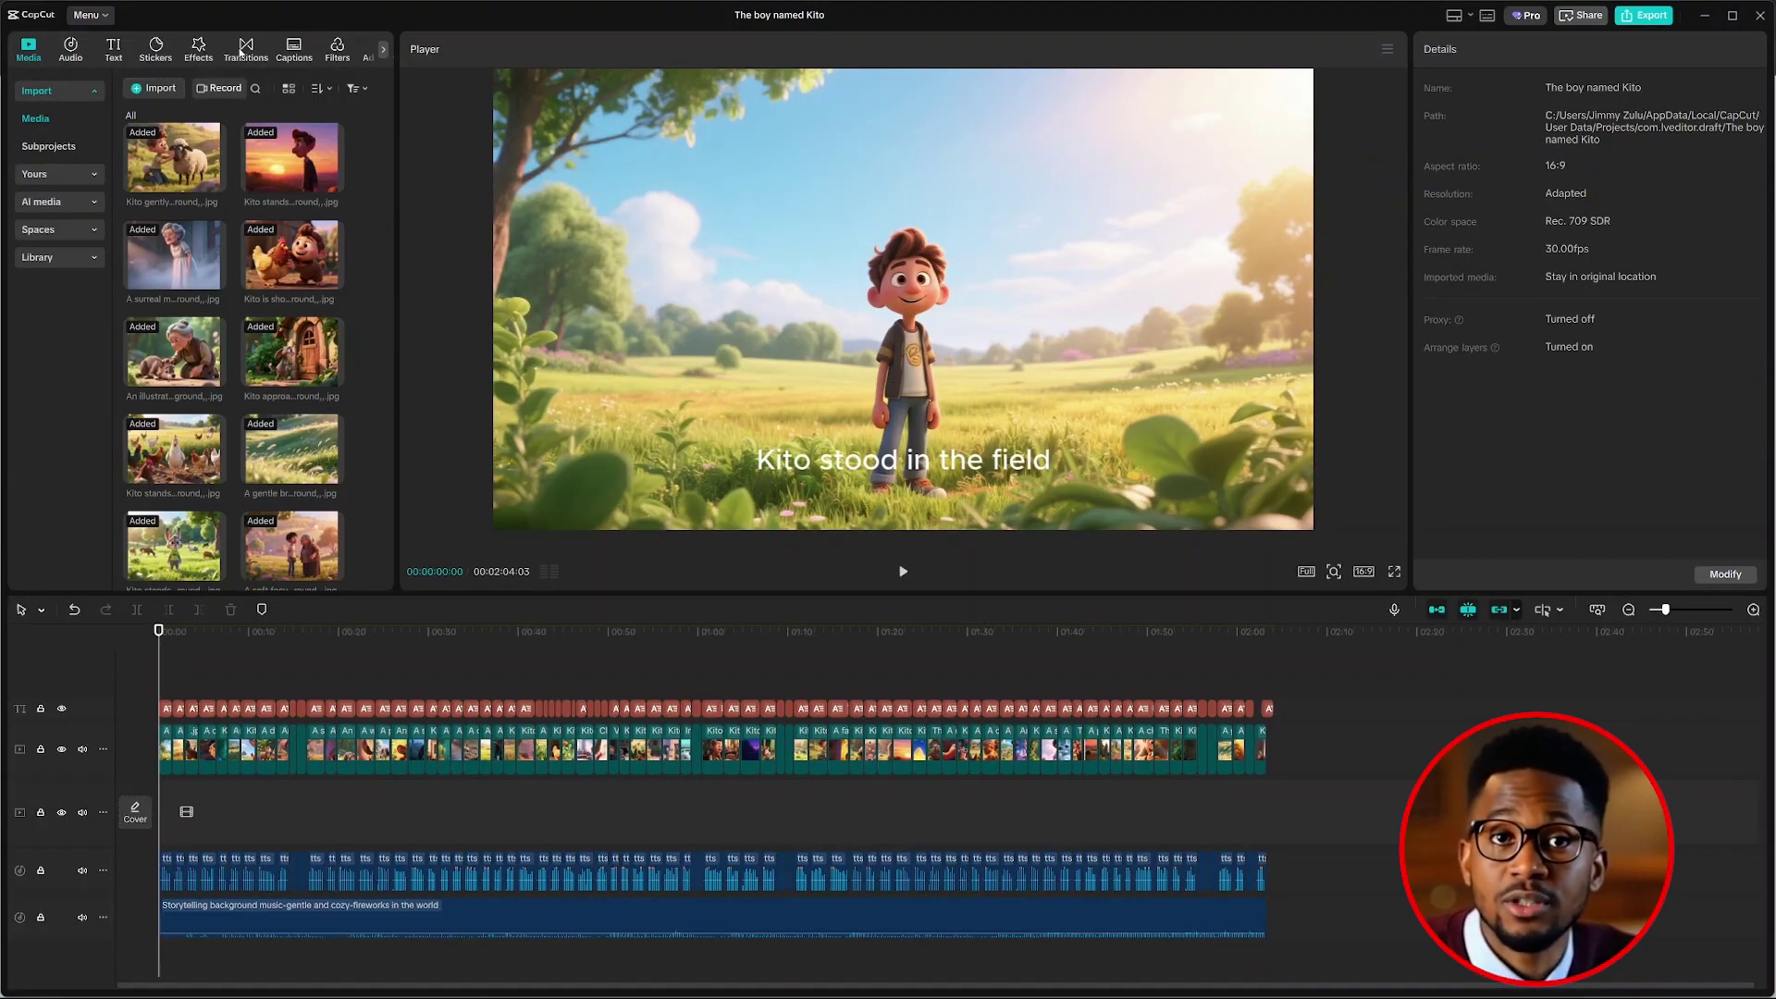
# Step: Place the Photo Globe transition between the first two clips and play it back
pyautogui.click(244, 48)
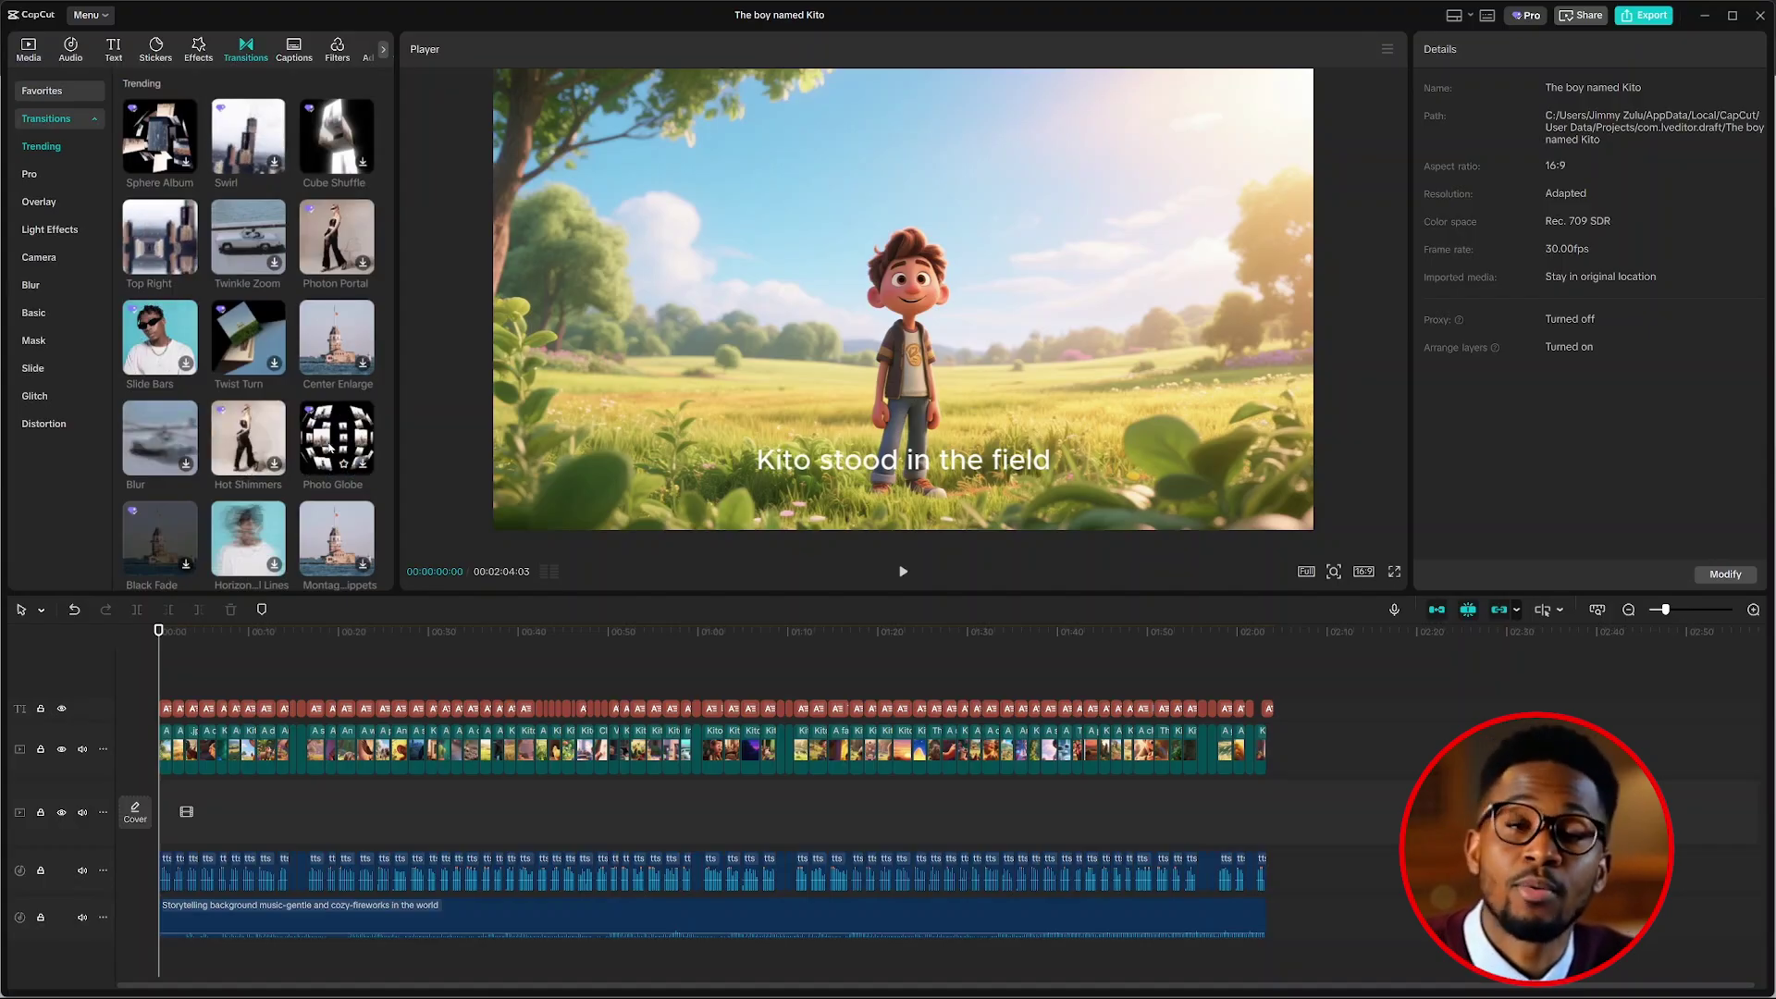
pyautogui.moveTo(330, 448)
pyautogui.mouseDown()
pyautogui.moveTo(277, 614)
pyautogui.moveTo(278, 753)
pyautogui.moveTo(267, 740)
pyautogui.mouseUp()
pyautogui.press('space')
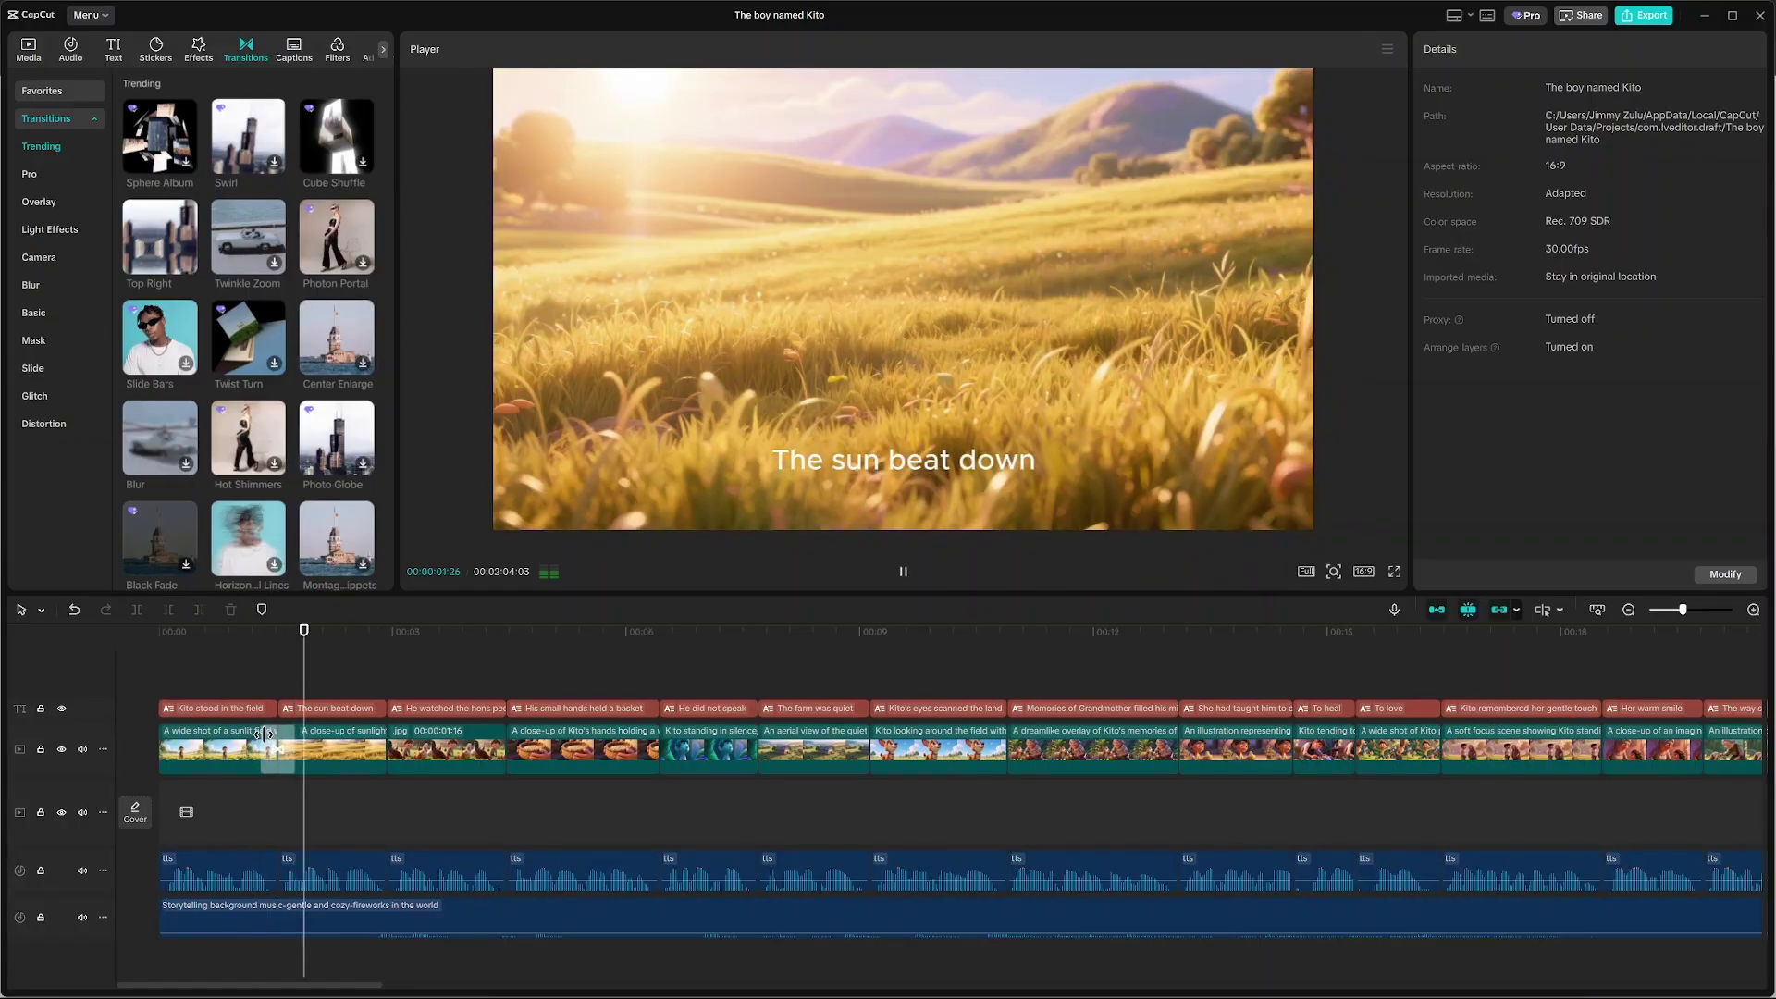
pyautogui.press('space')
# Step: Replay through the following transitions, then return to the hens scene
pyautogui.click(259, 690)
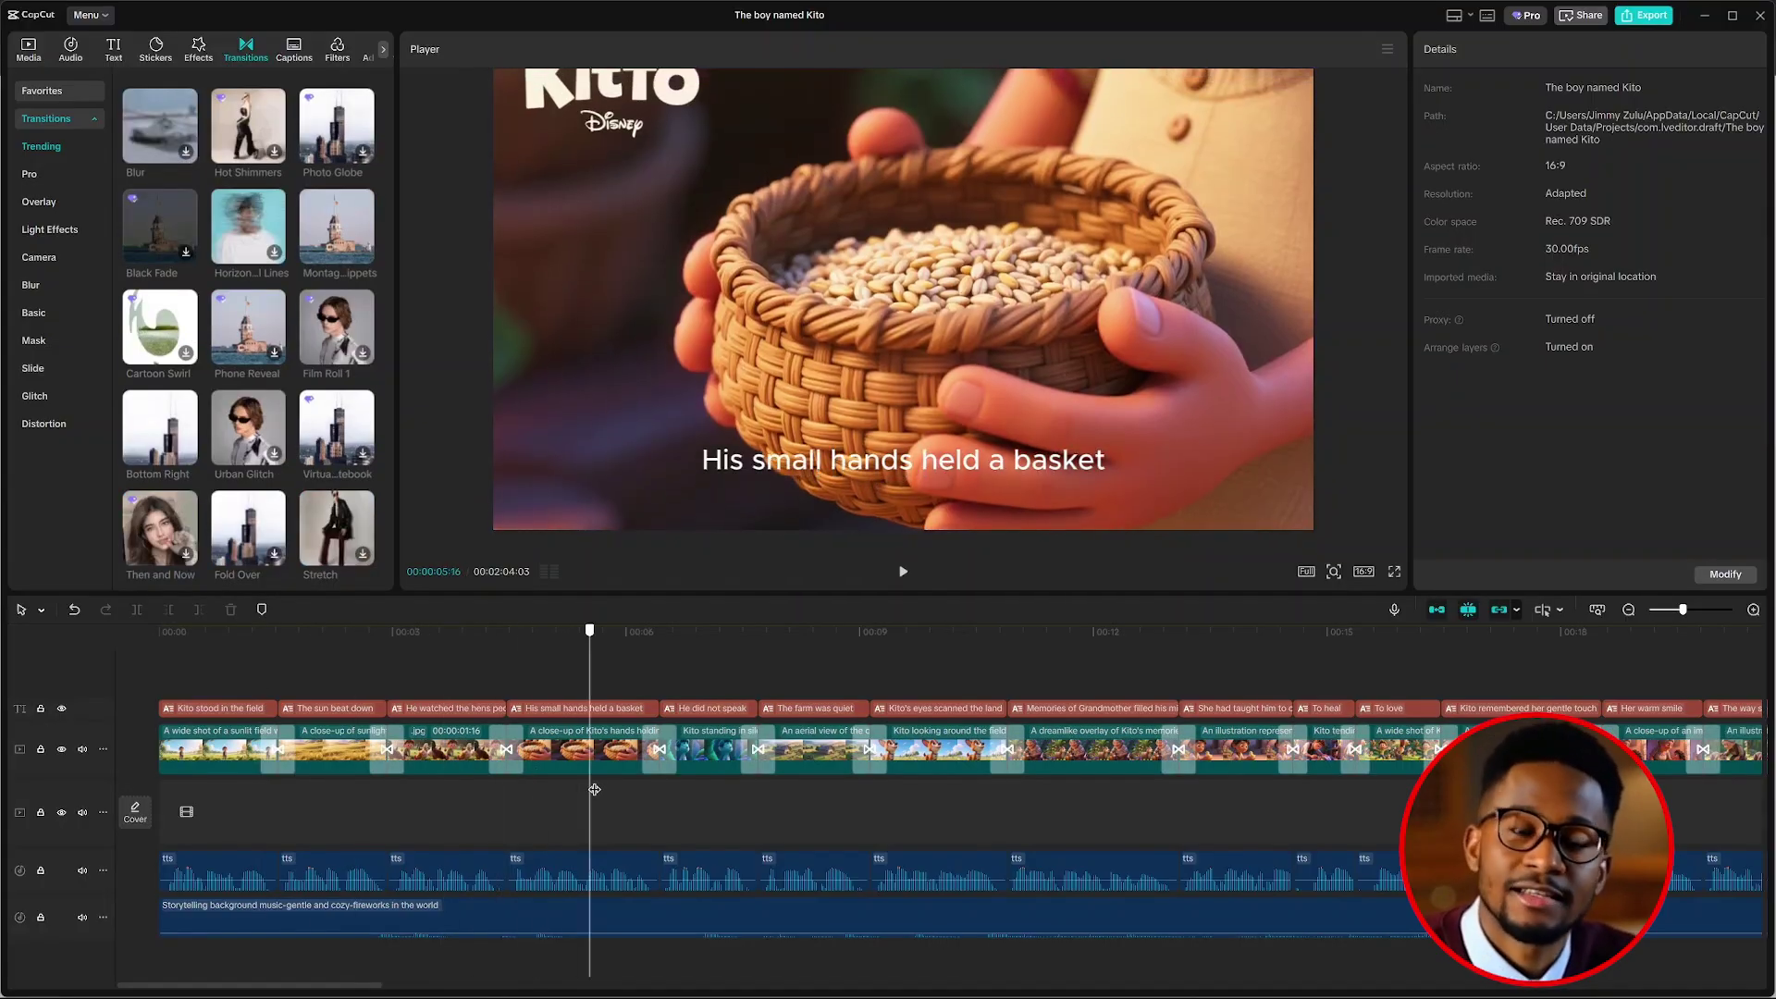
pyautogui.press('space')
pyautogui.click(460, 775)
pyautogui.click(456, 771)
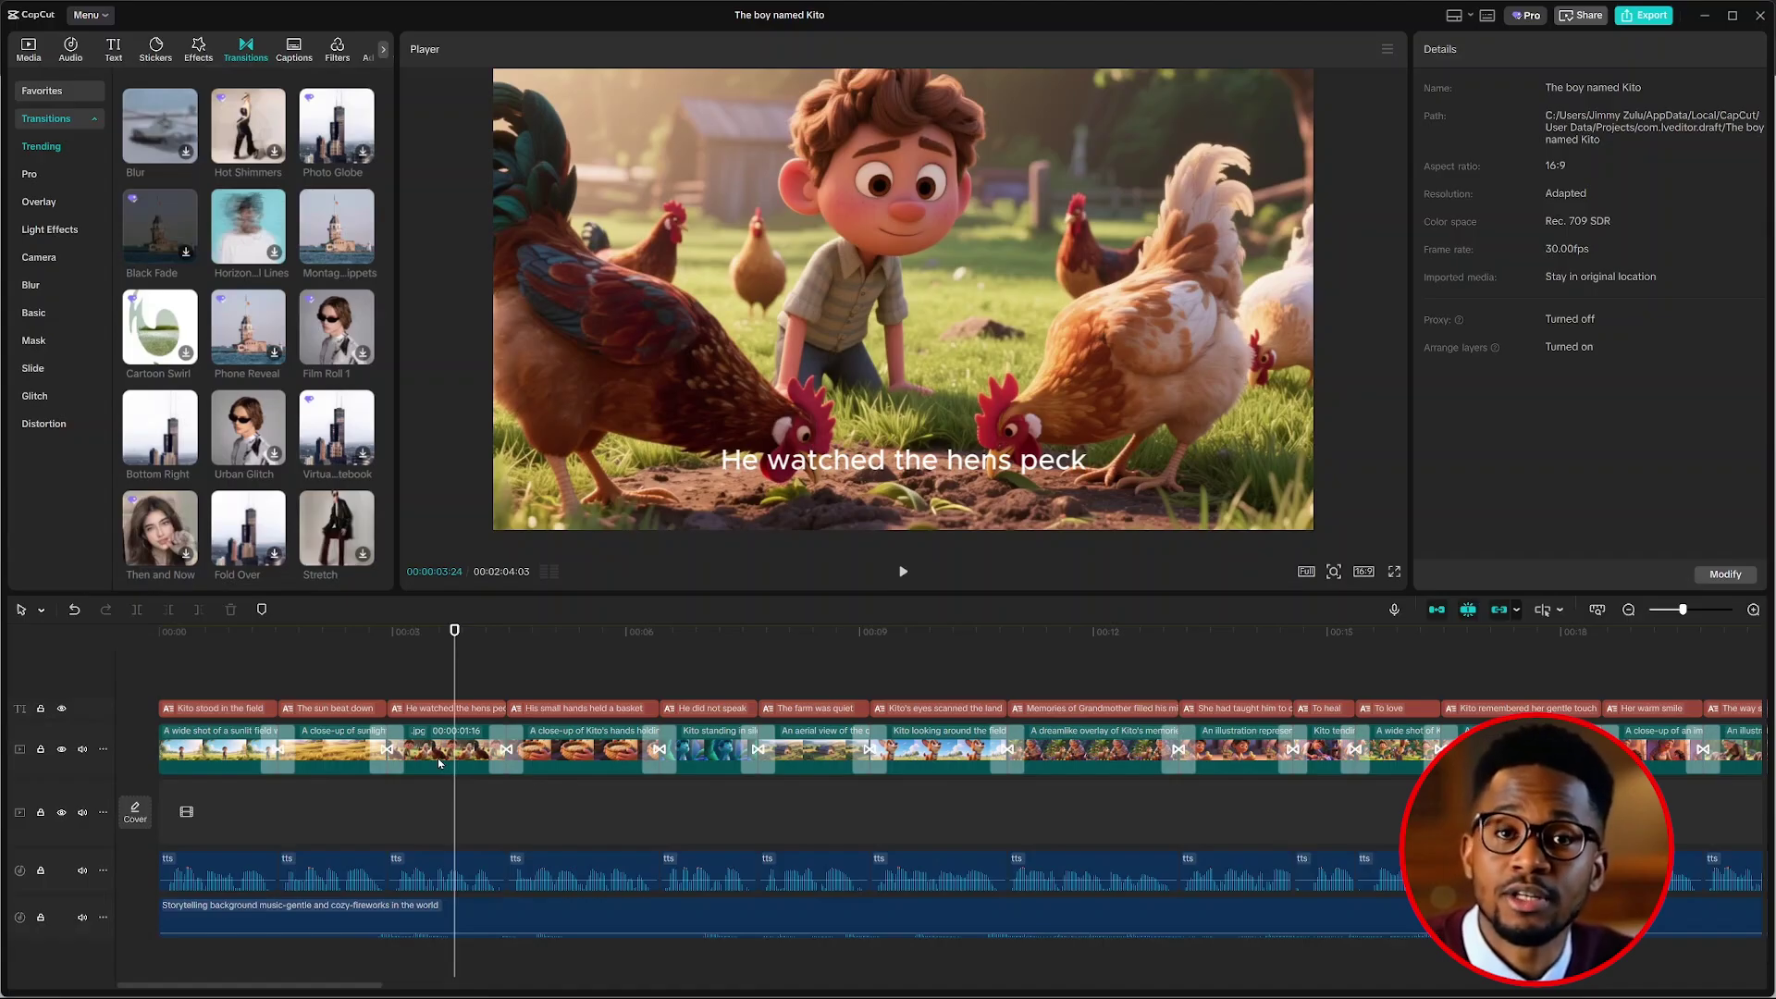
# Step: Convert the hens-peck still to an AI video with the prompt 'He watched the hens peck'
pyautogui.click(440, 763)
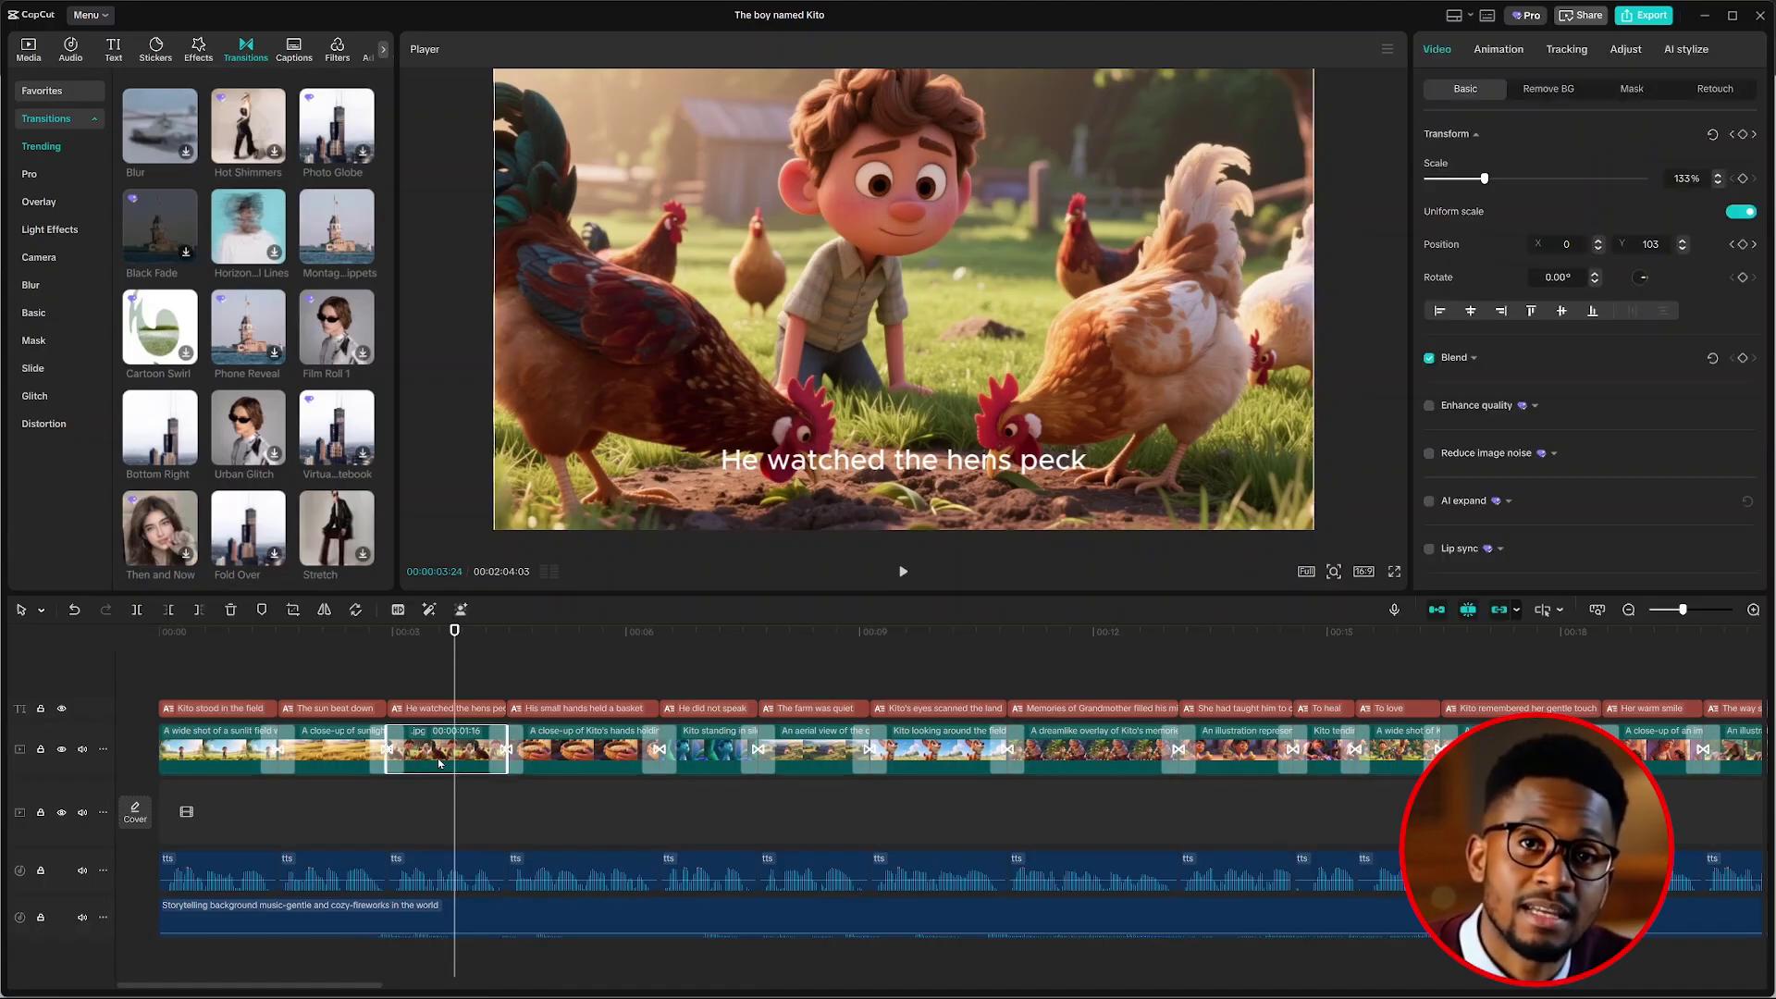
pyautogui.rightClick(440, 760)
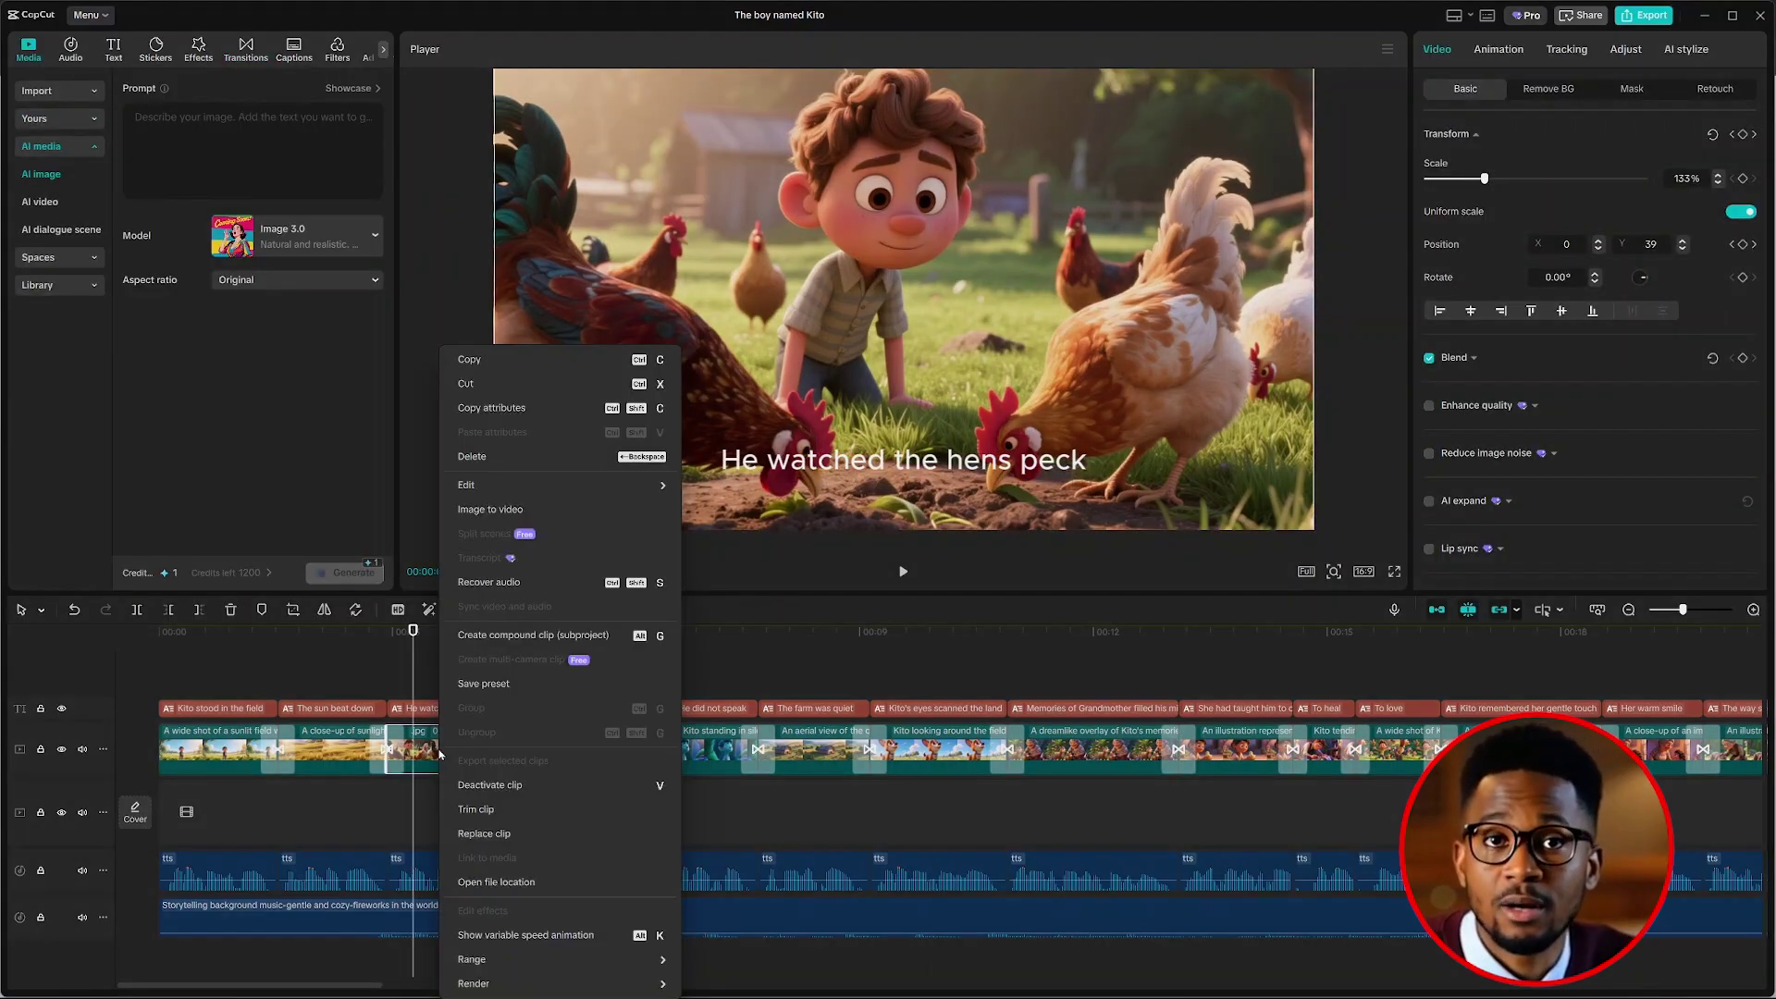
pyautogui.click(504, 512)
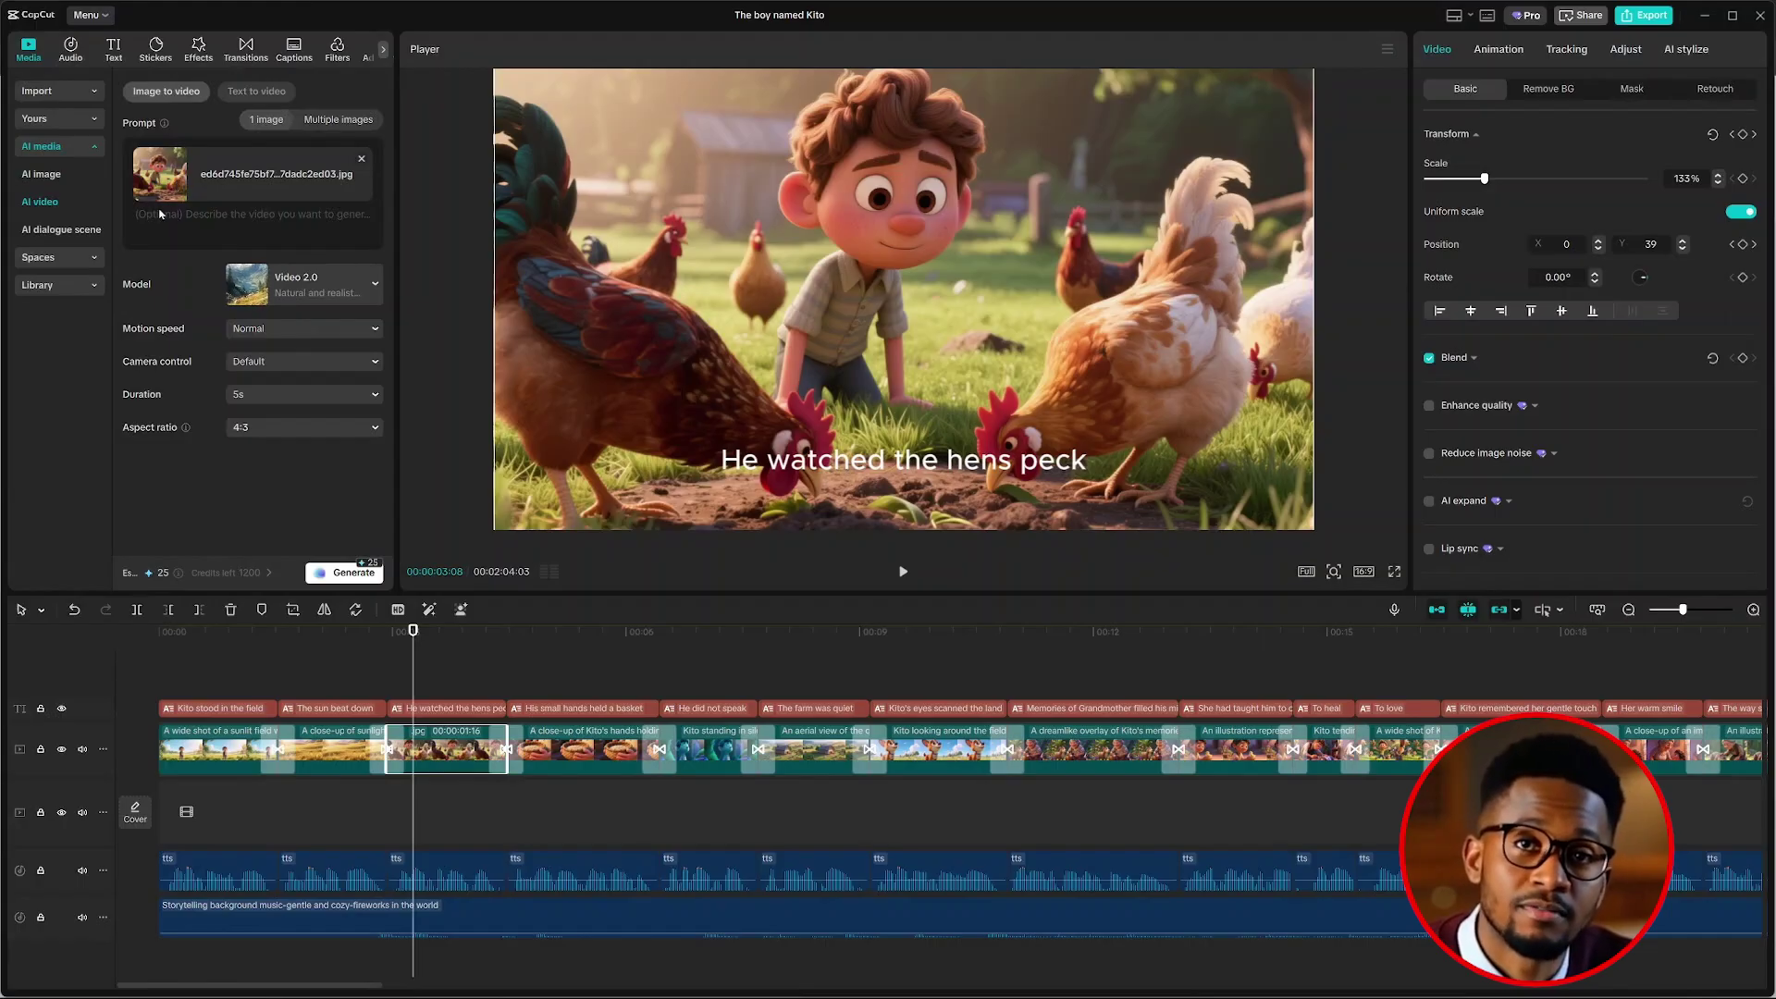
pyautogui.click(194, 216)
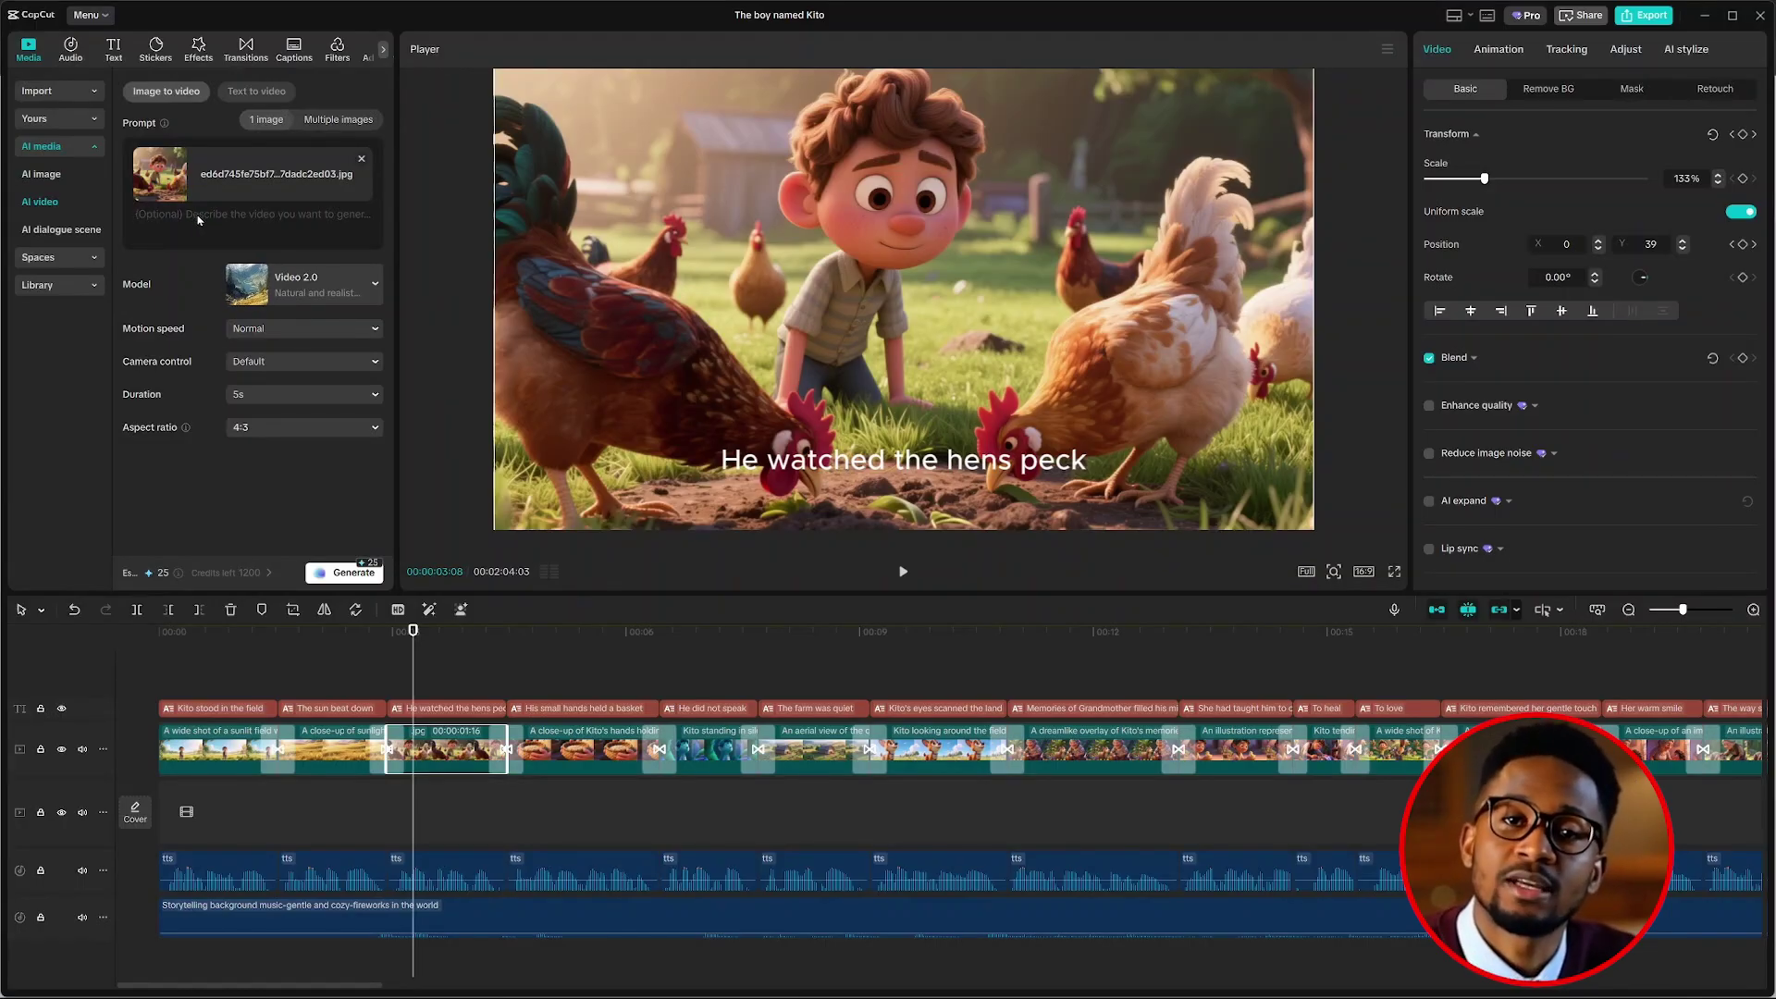
pyautogui.write('He watched the hens peck')
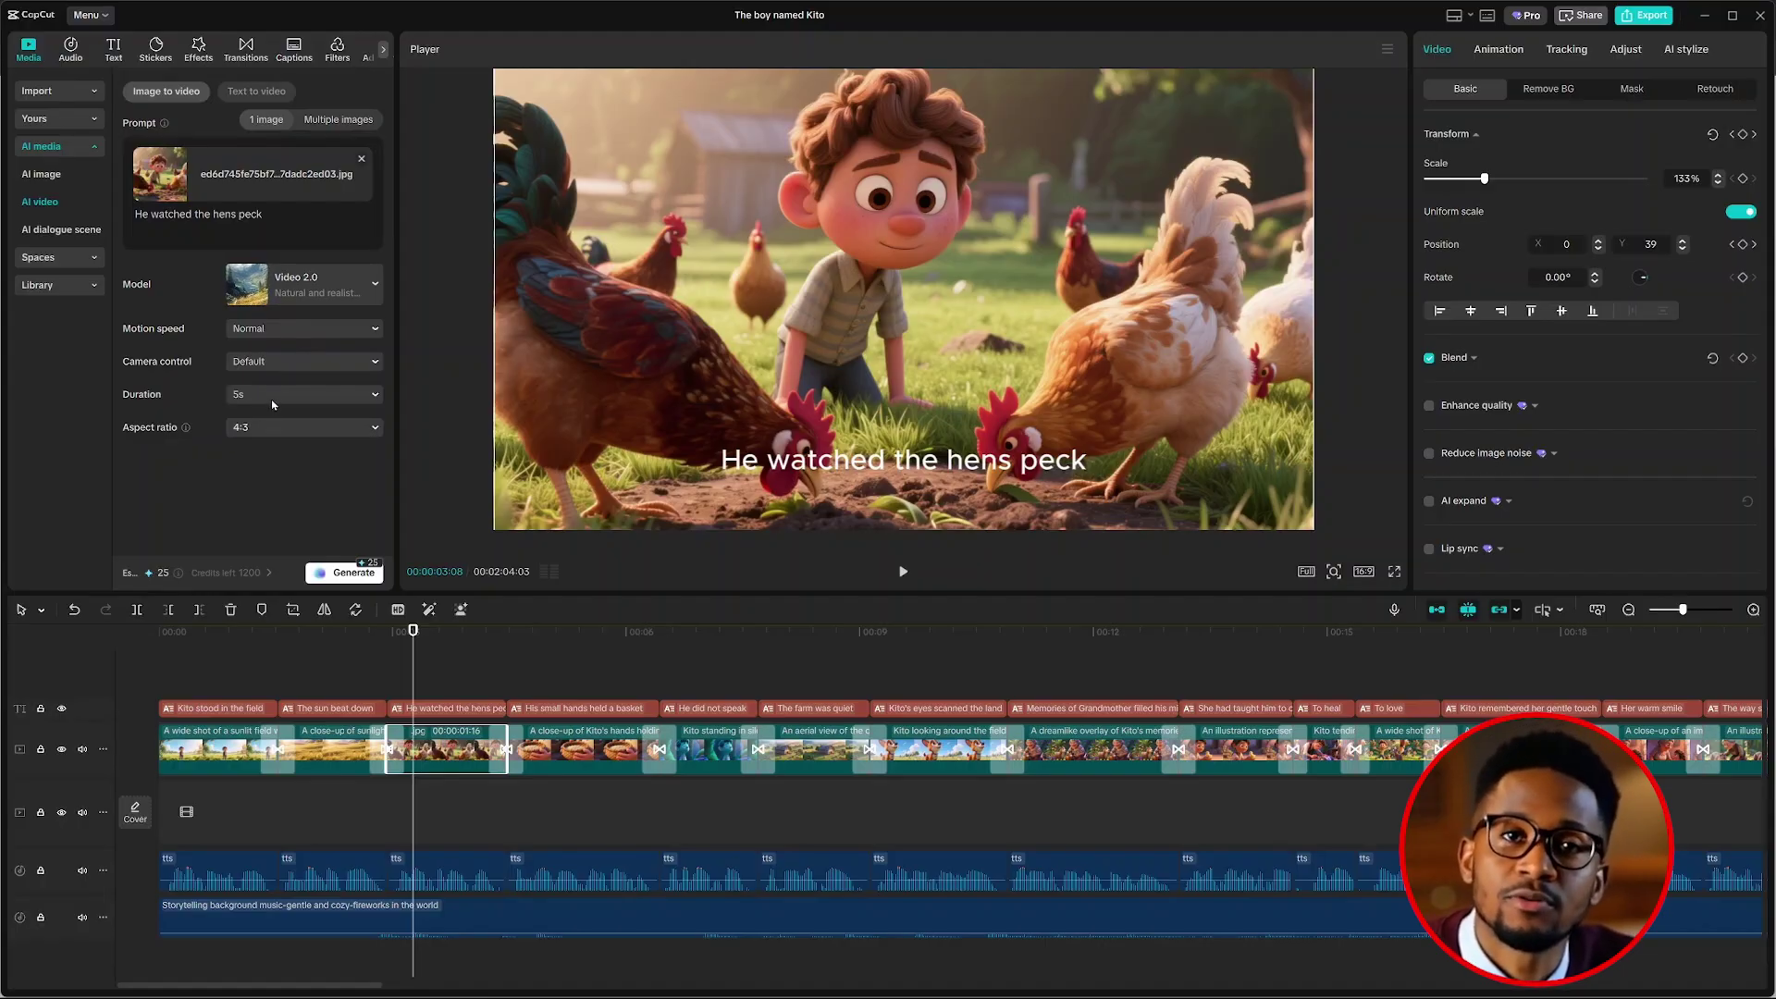
# Step: Set a 16:9 aspect ratio, generate the video accepting the credit cost, and move to 00:03:20
pyautogui.click(281, 426)
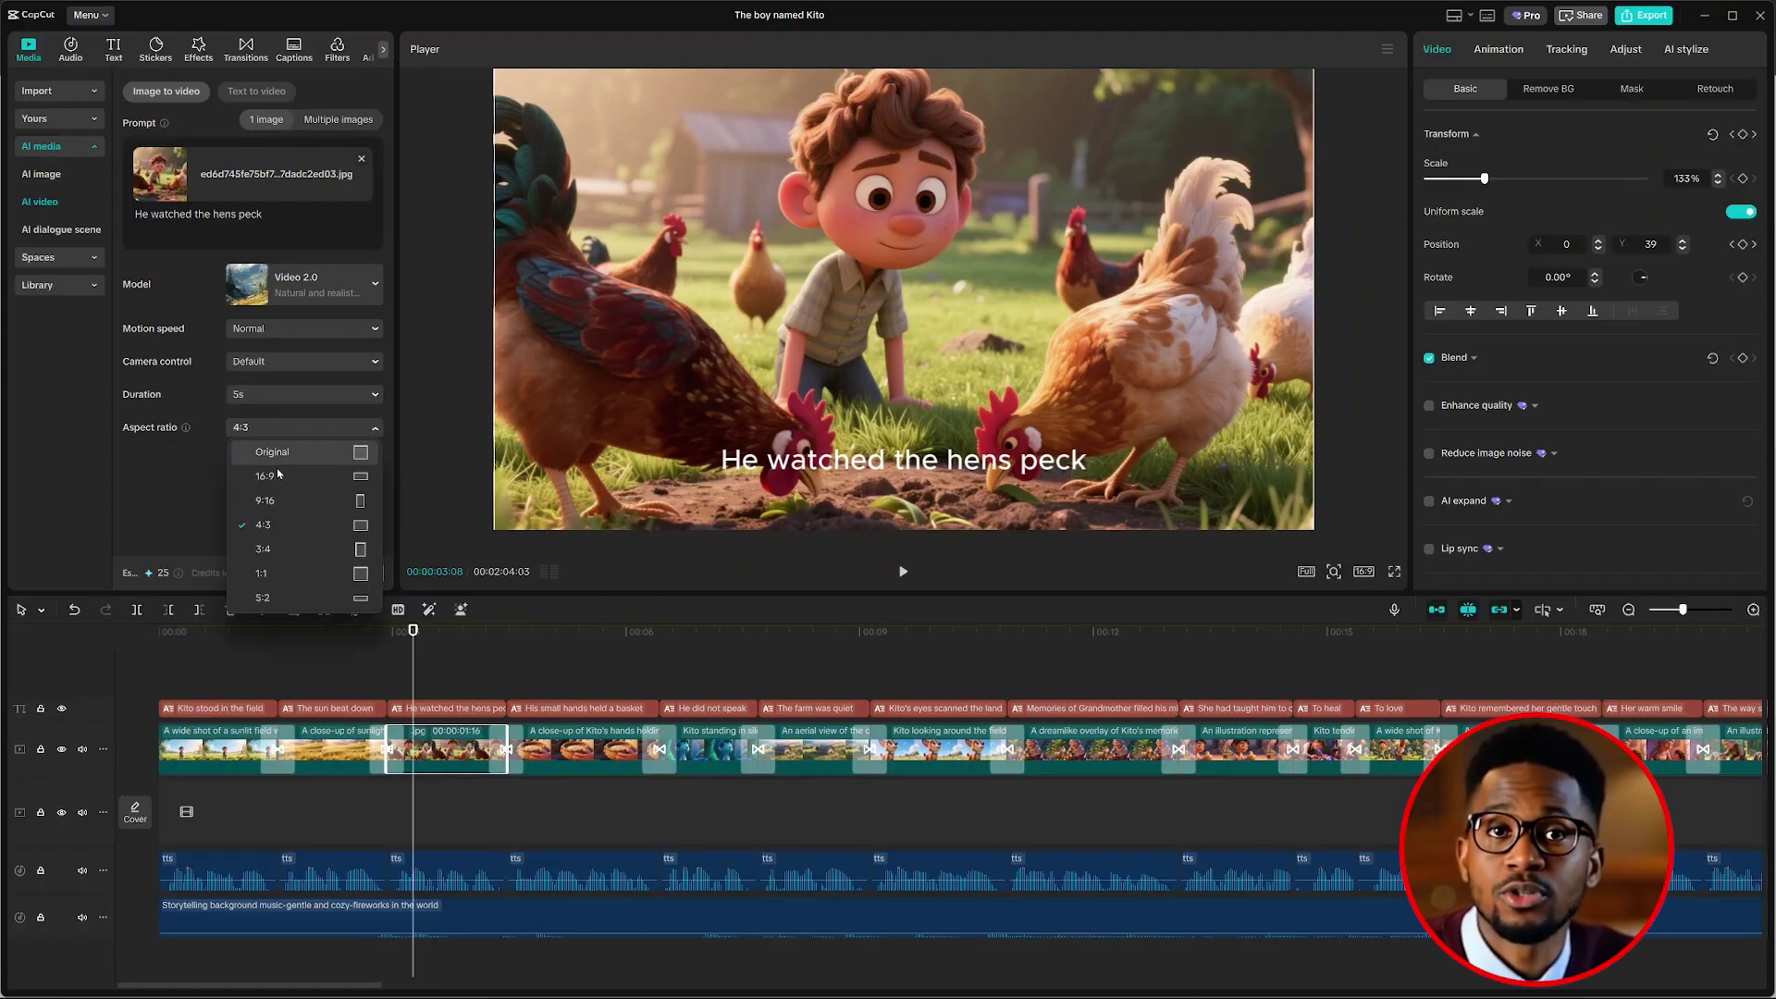
pyautogui.click(277, 477)
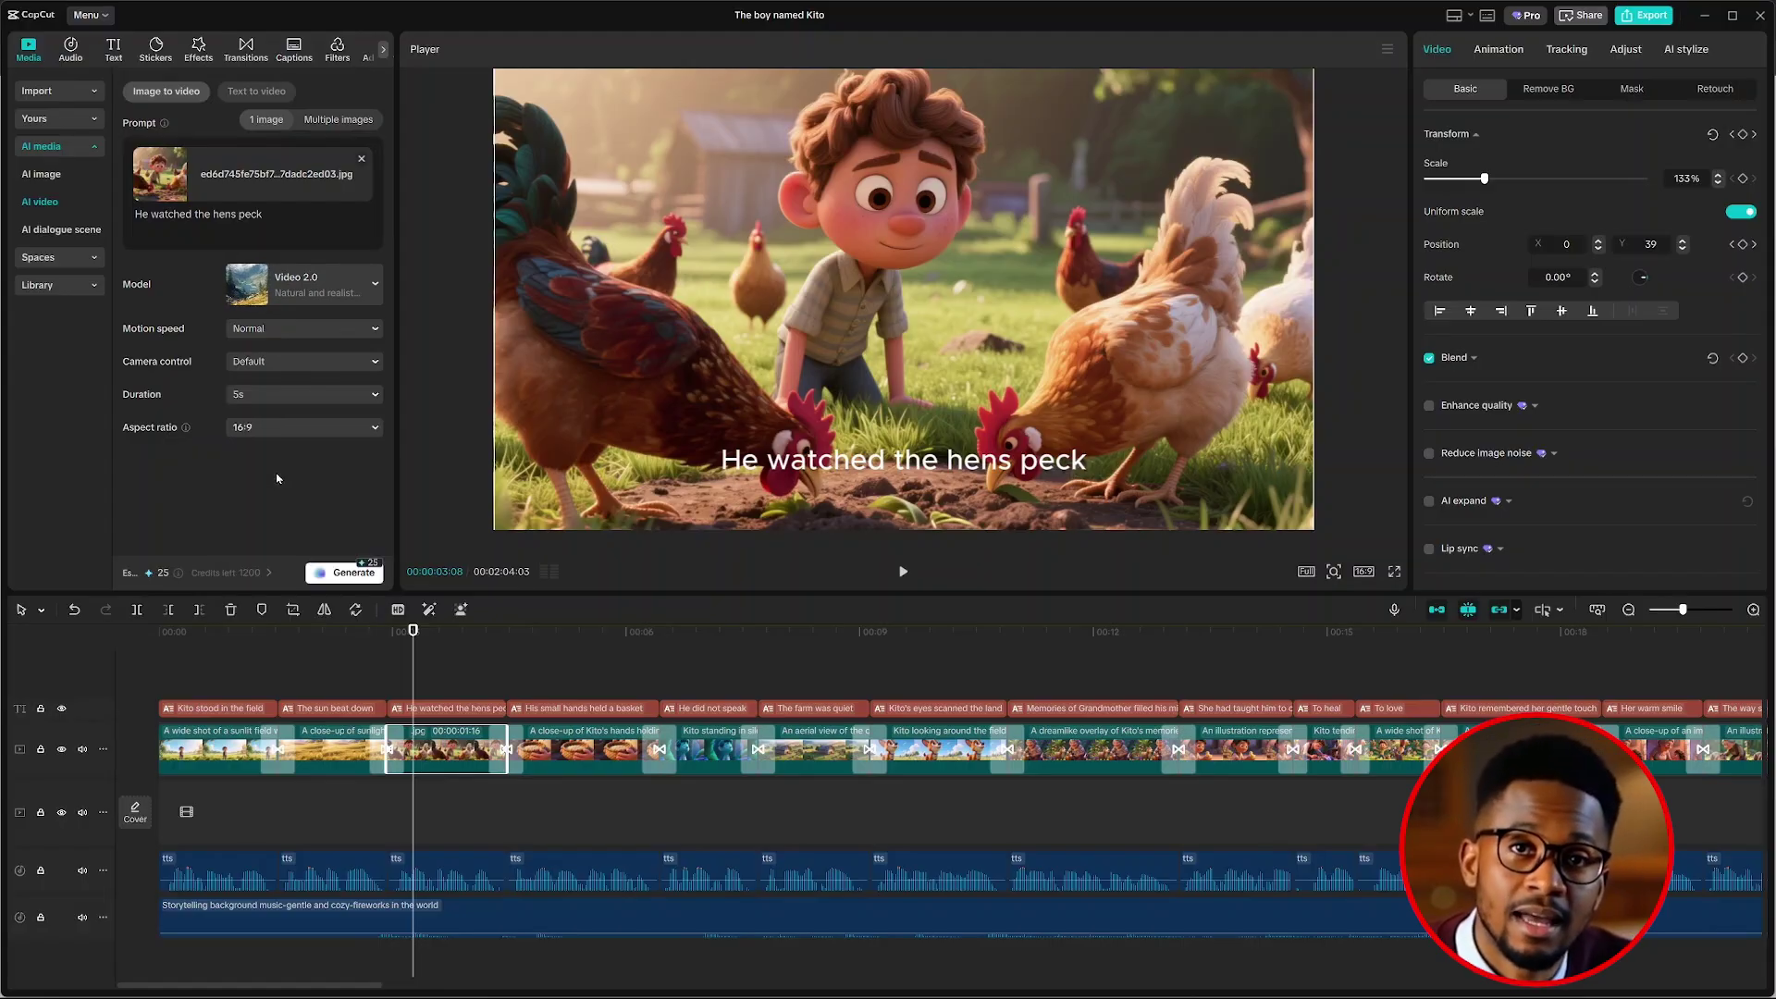
pyautogui.click(344, 576)
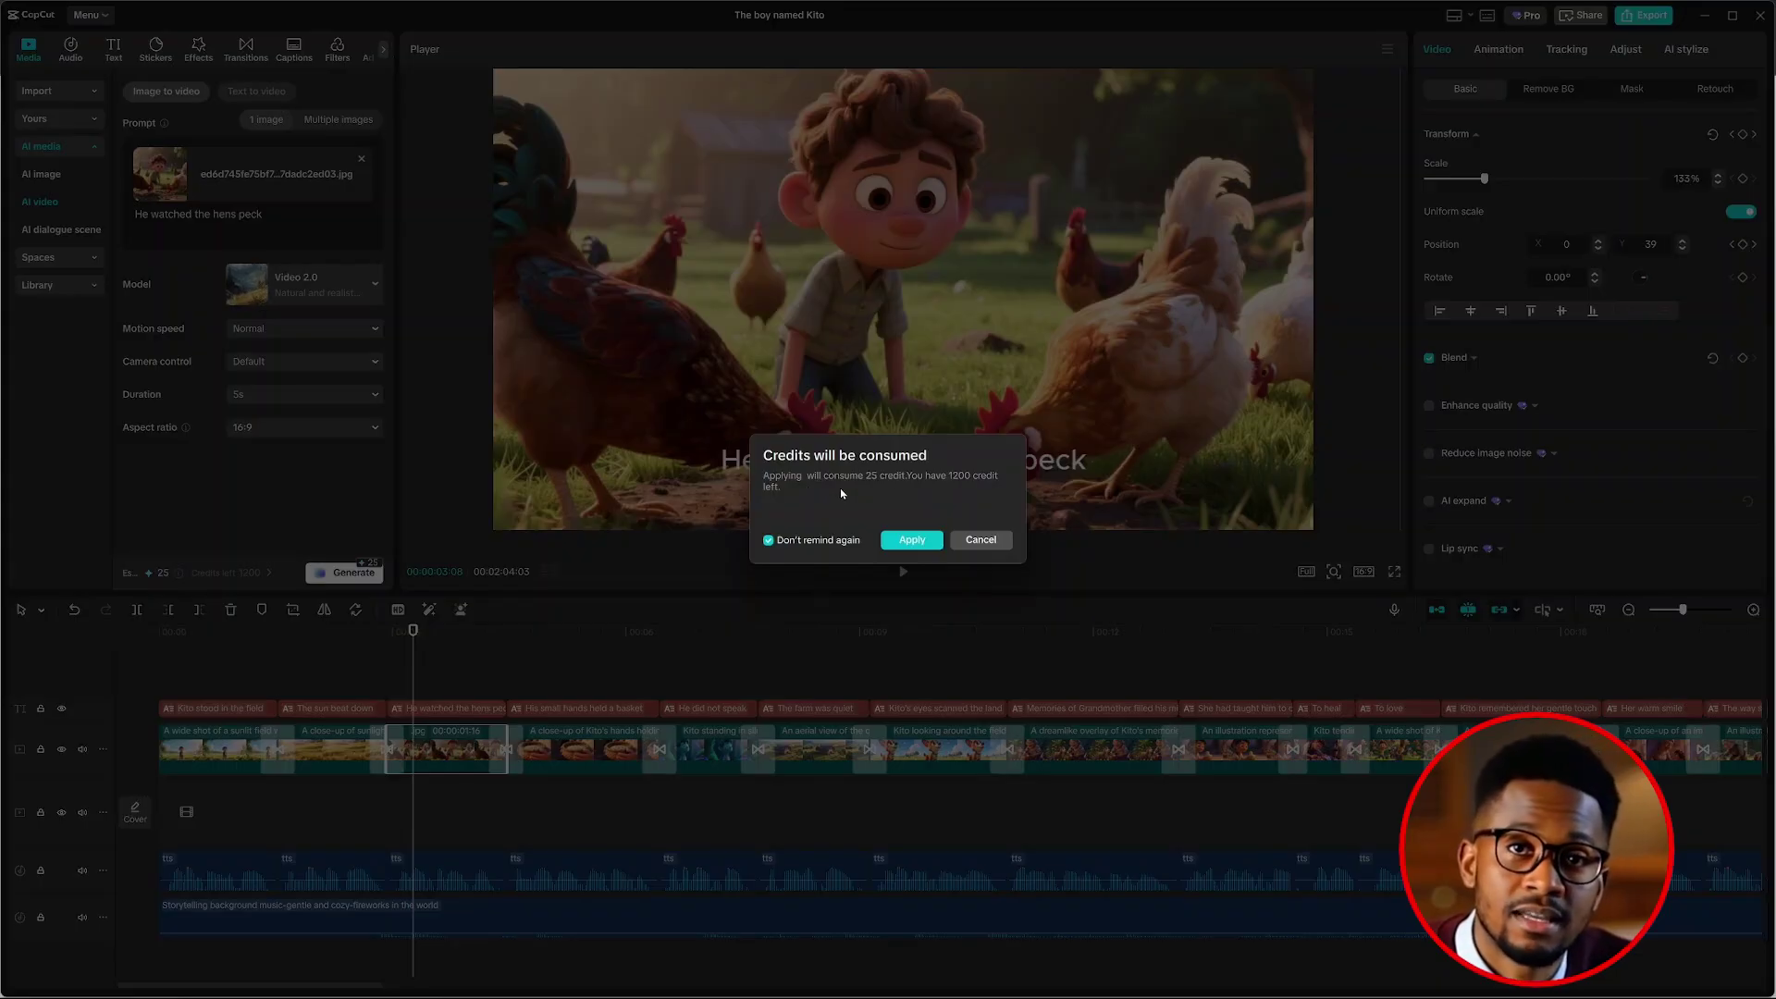
pyautogui.click(912, 540)
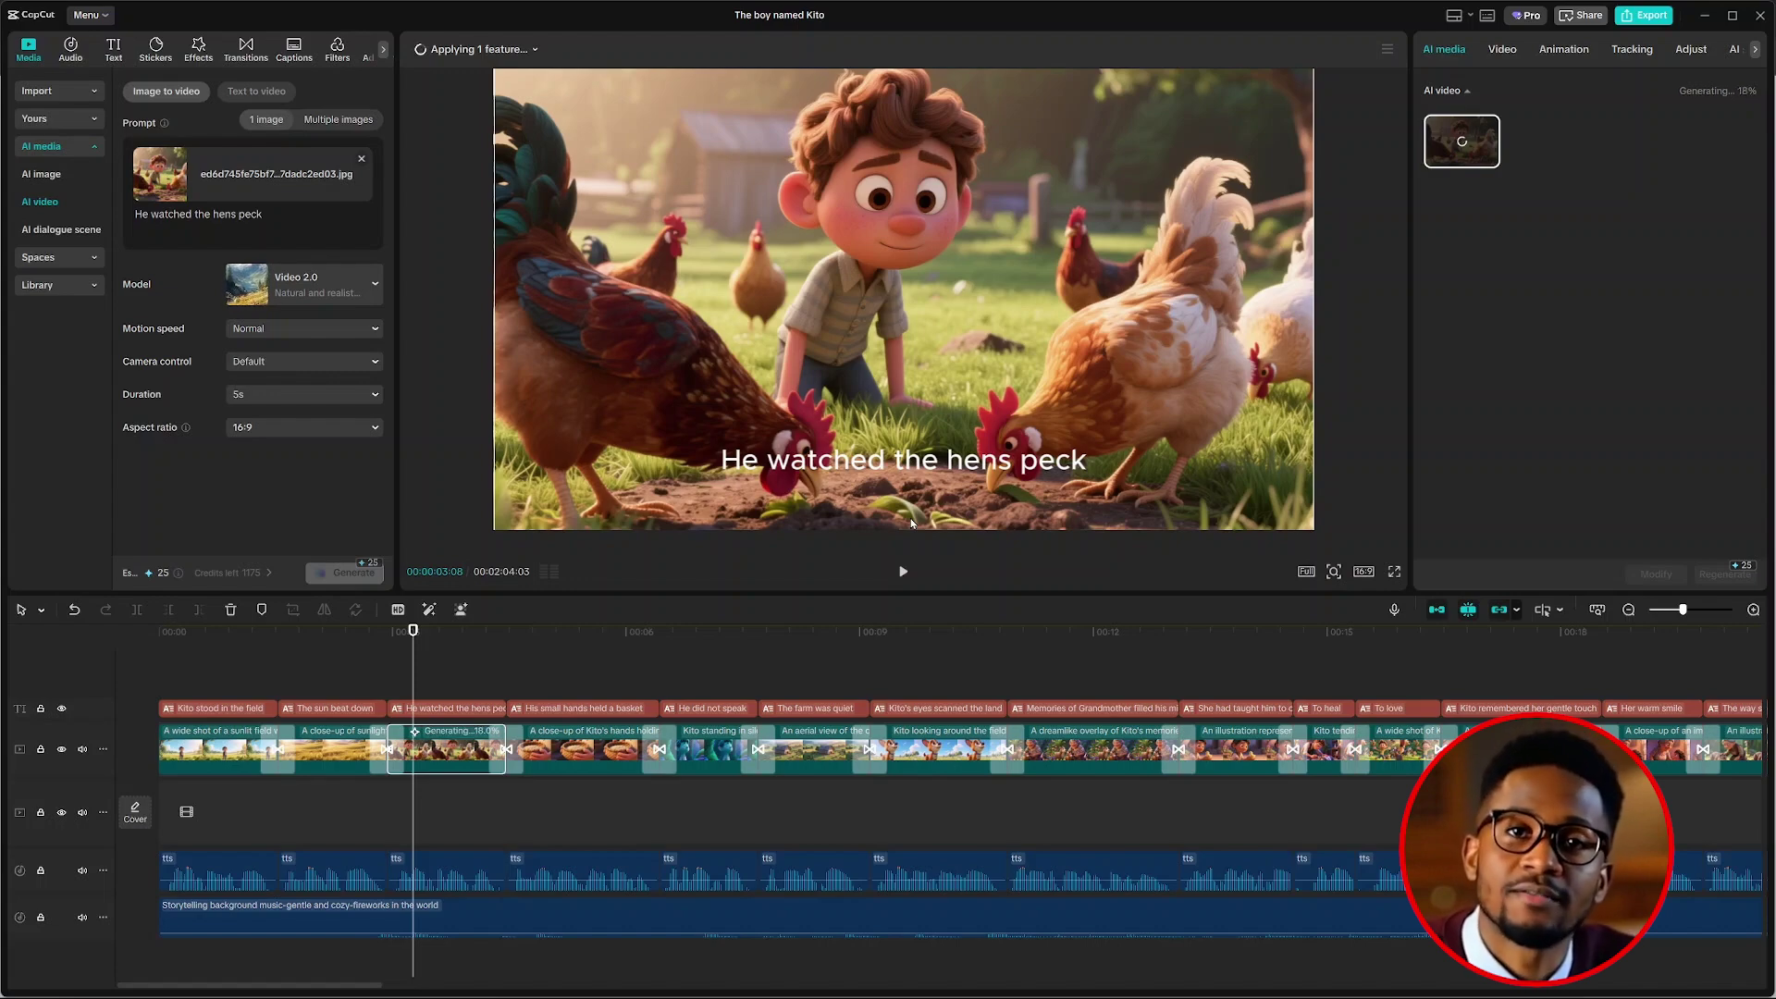
pyautogui.click(444, 739)
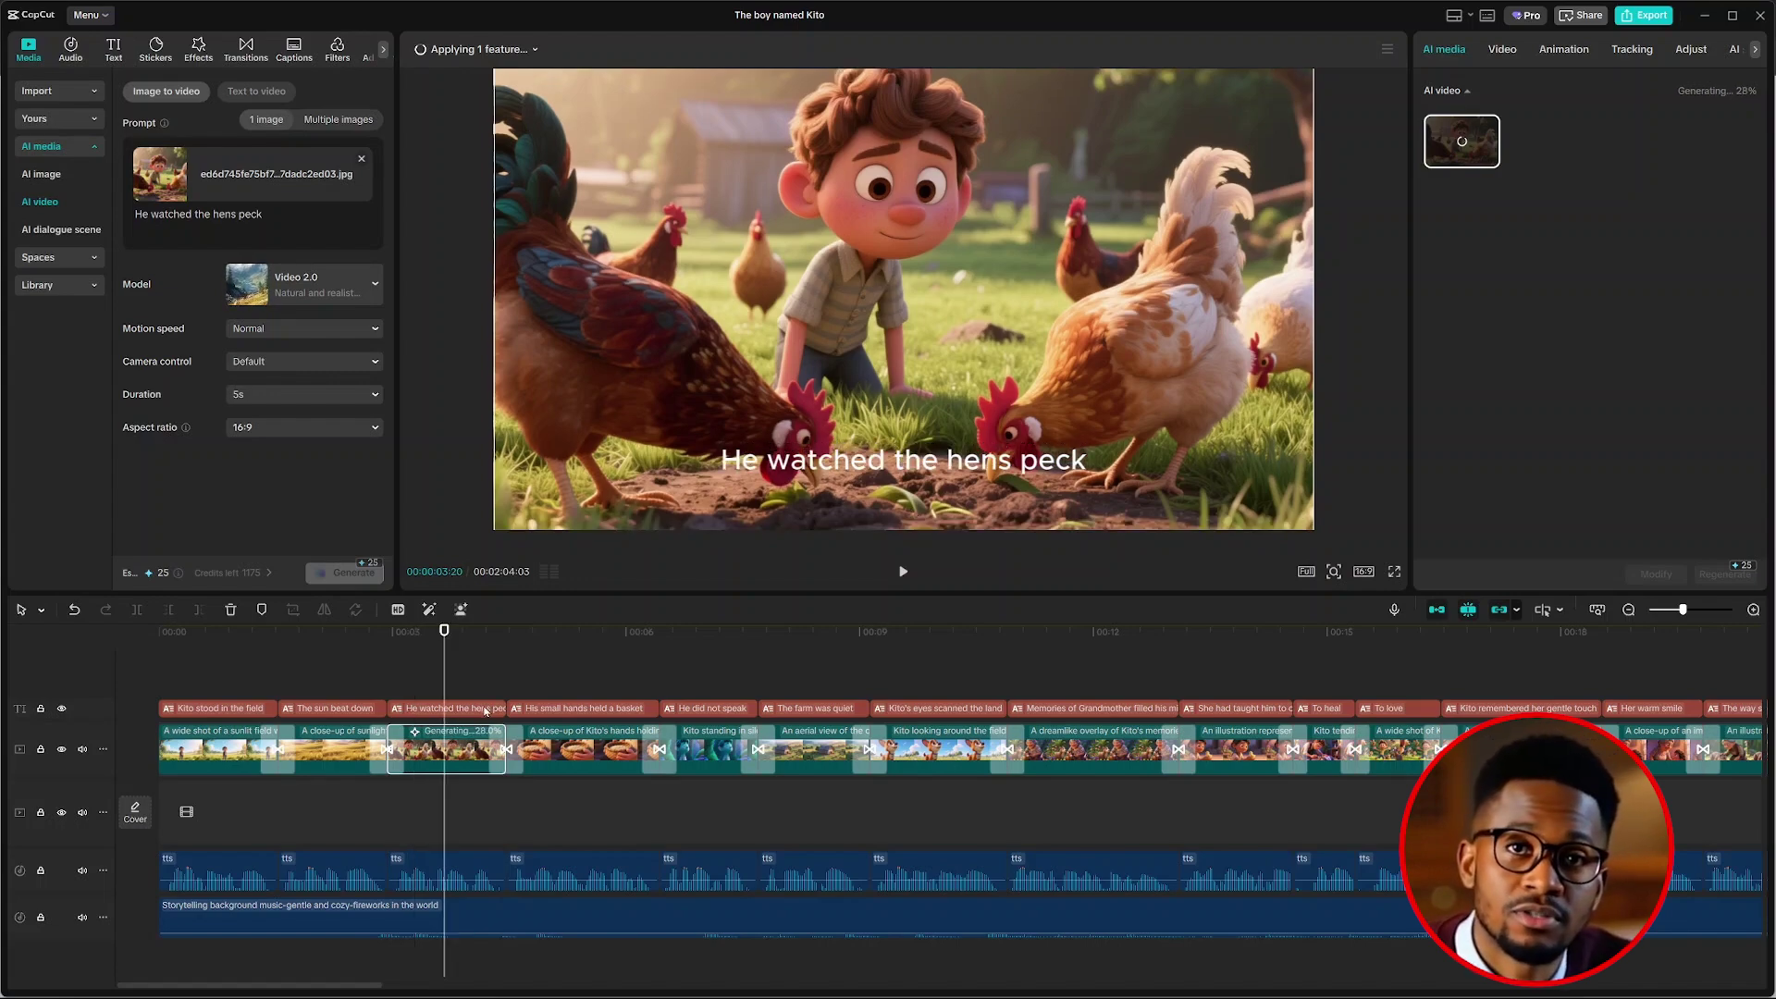
# Step: Select the 'He watched the hens peck' caption and browse the caption templates
pyautogui.click(485, 710)
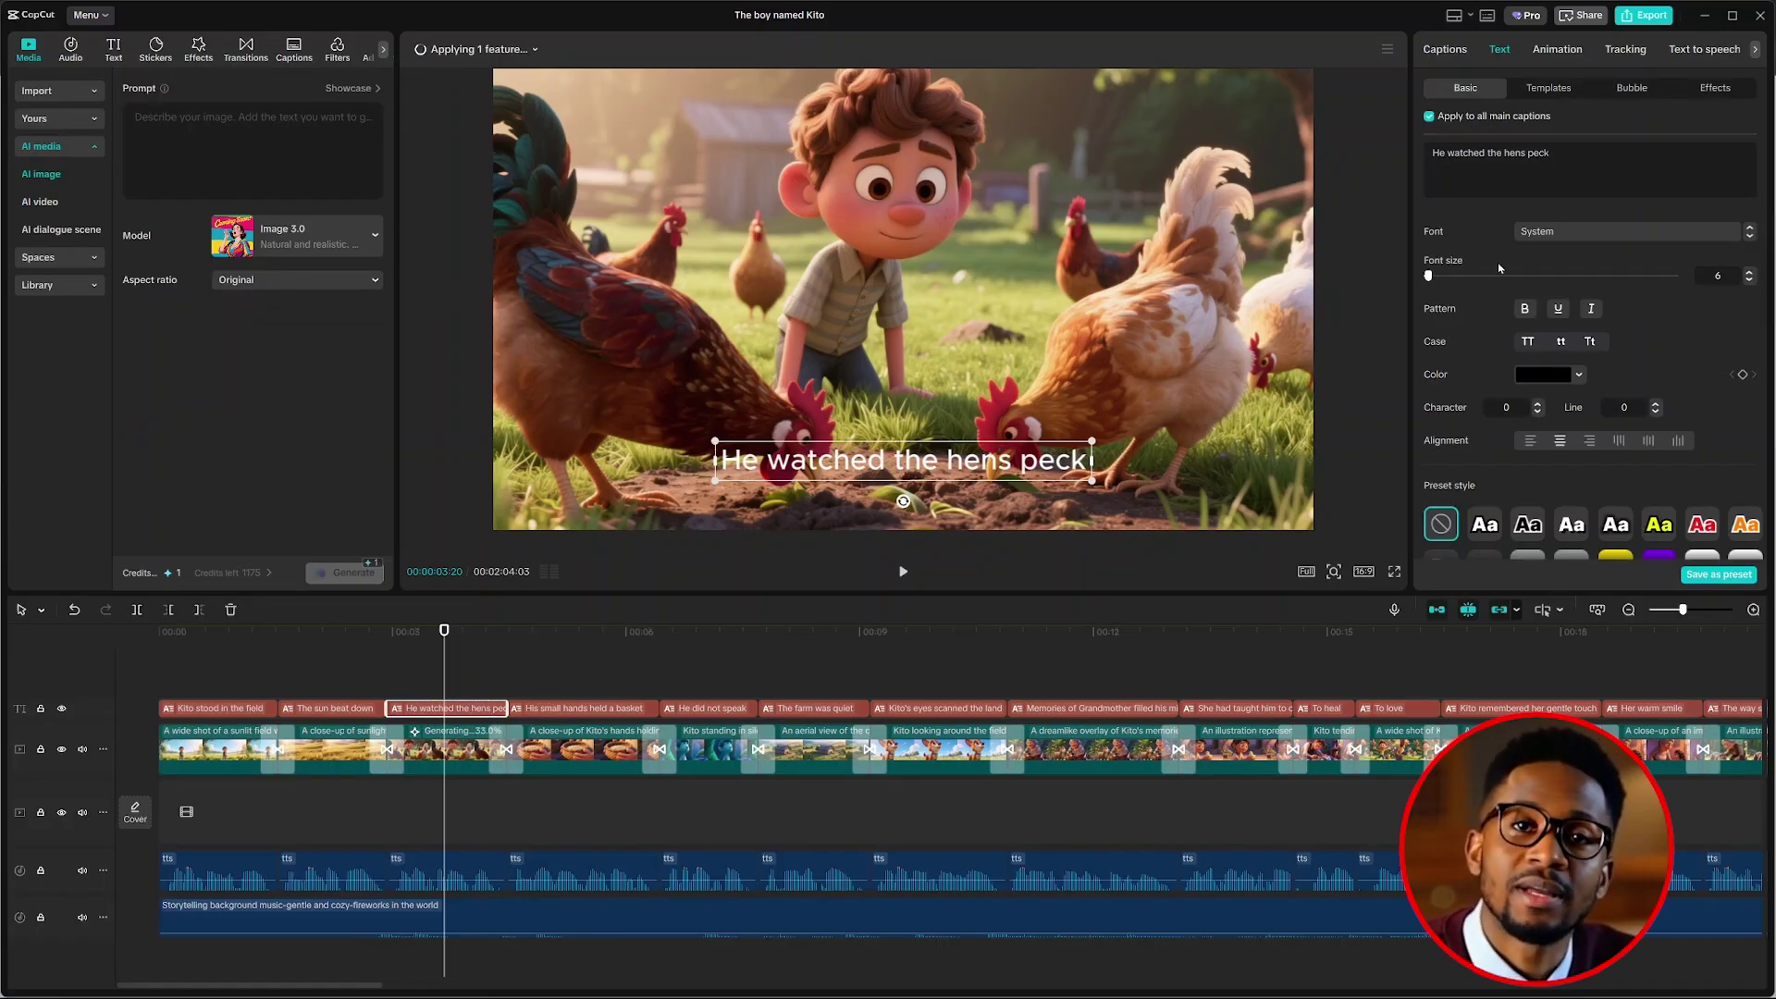
pyautogui.click(1540, 91)
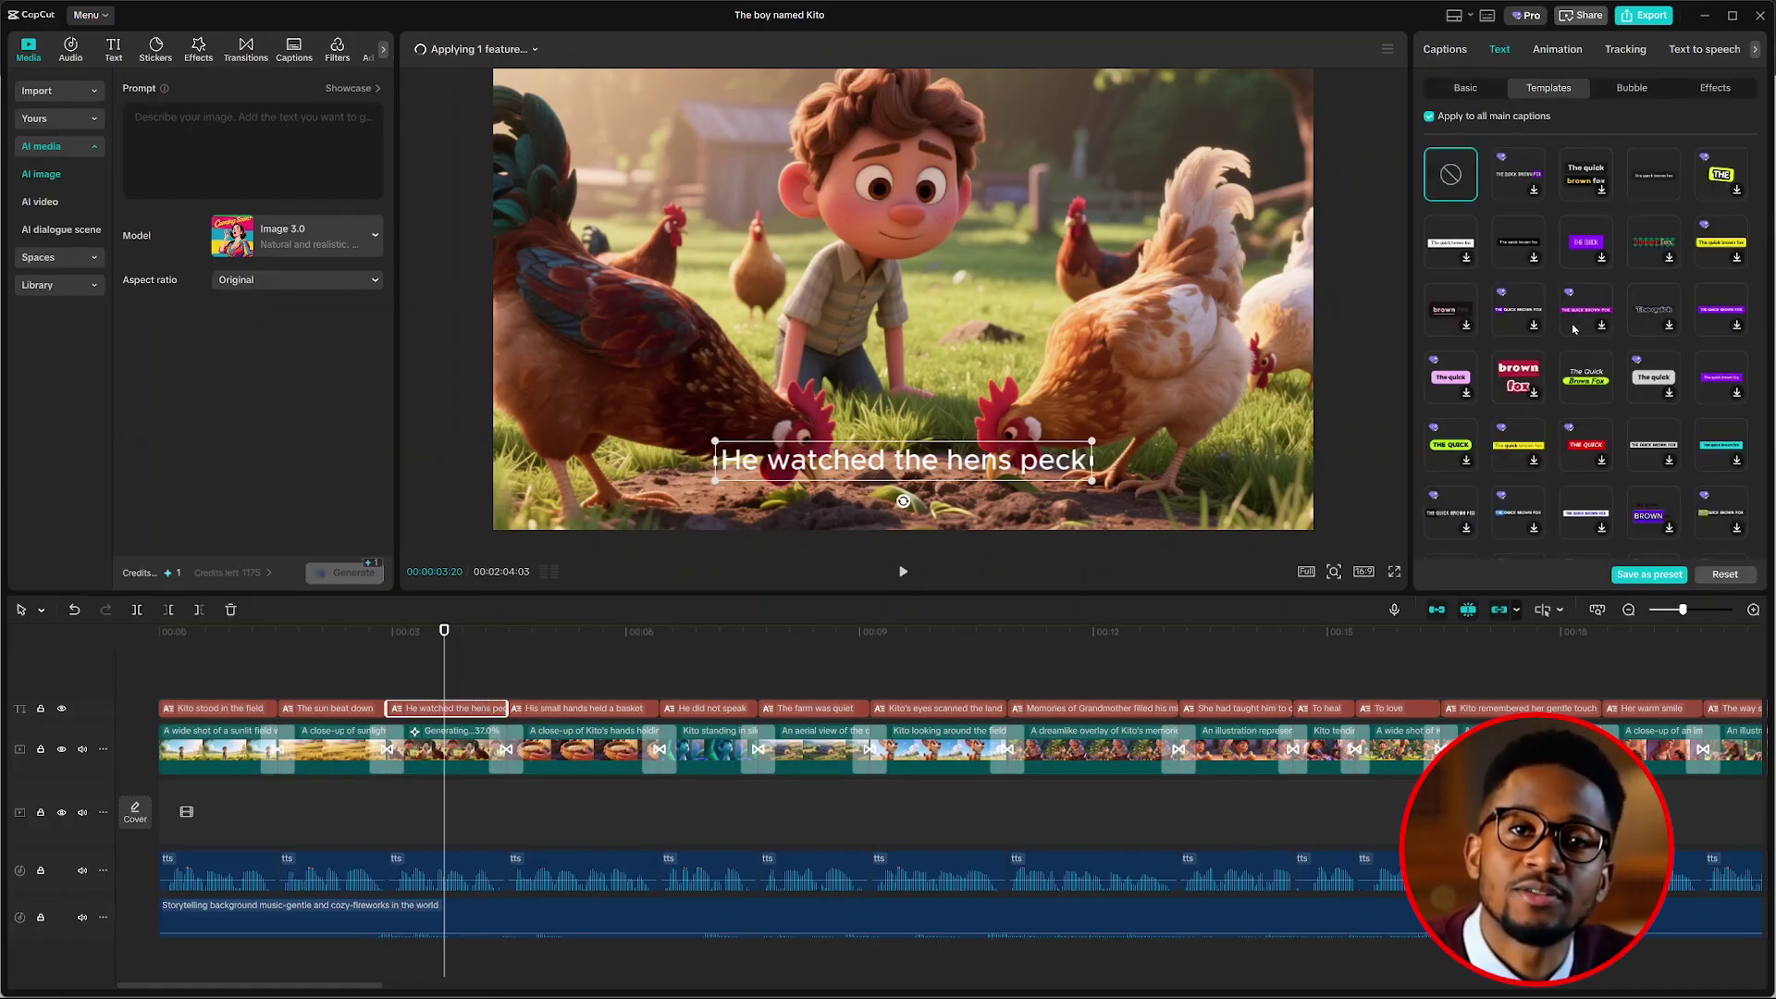
pyautogui.scroll(-5, 1572, 393)
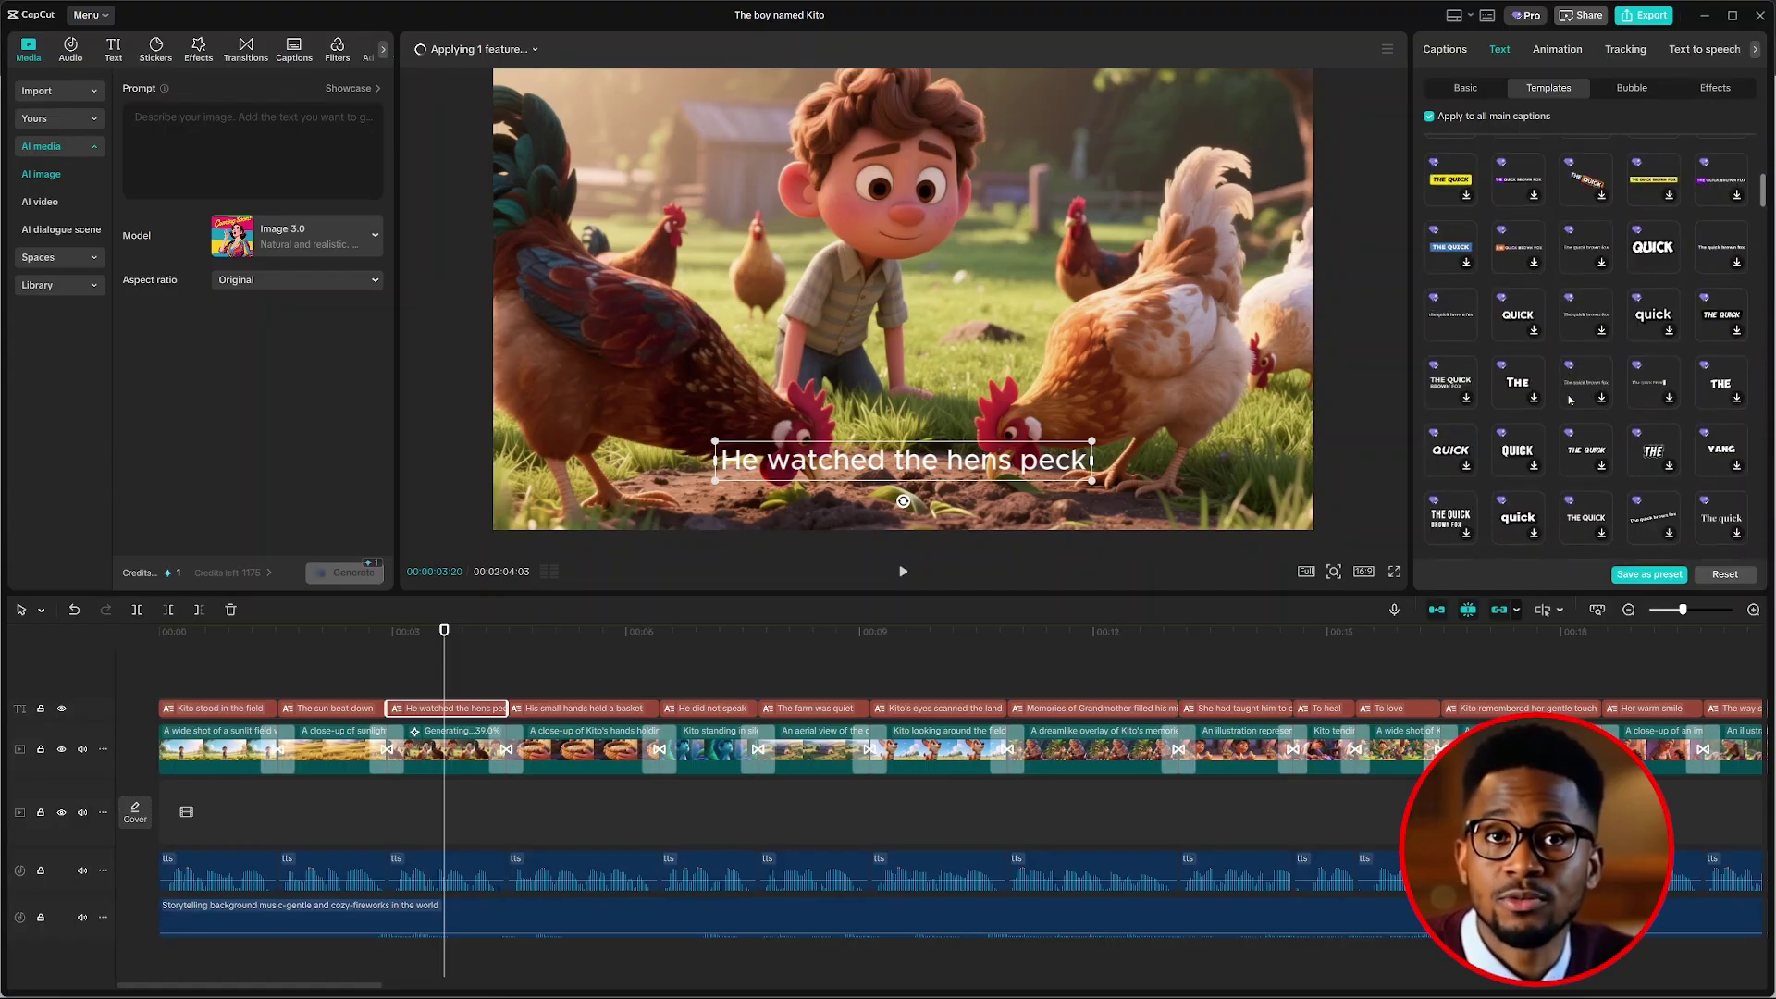
pyautogui.scroll(5, 1569, 400)
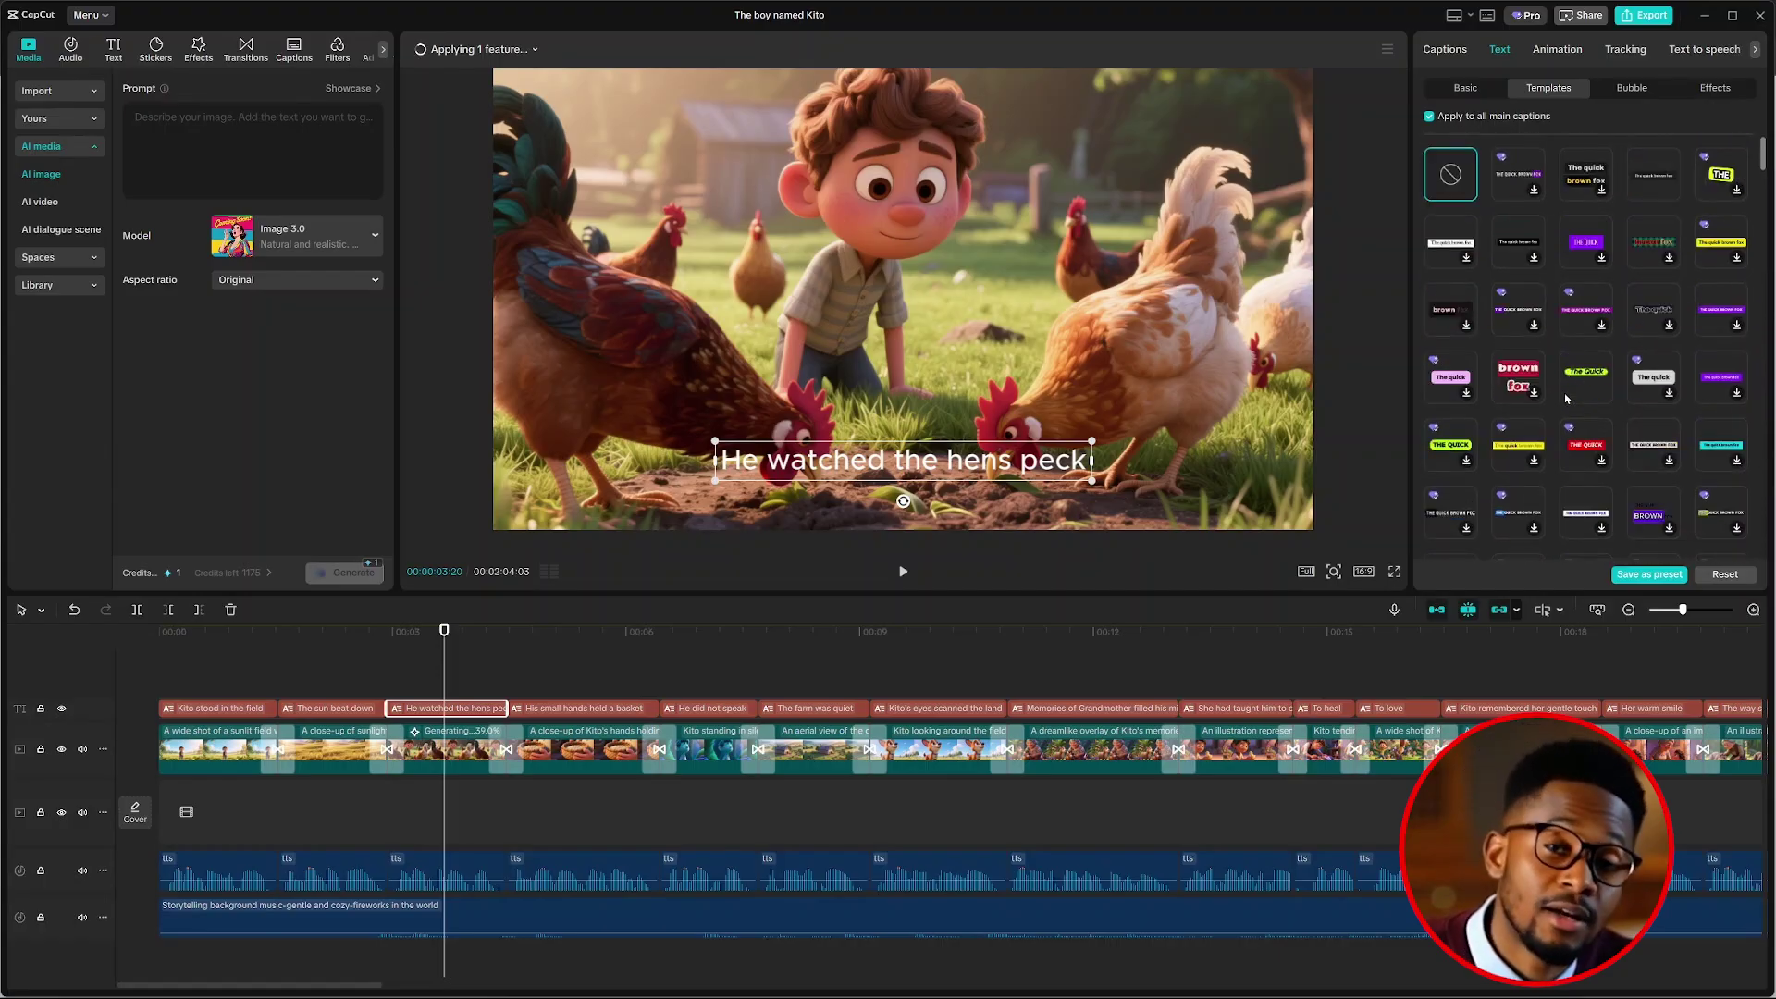
pyautogui.click(1459, 90)
pyautogui.scroll(-2, 1727, 216)
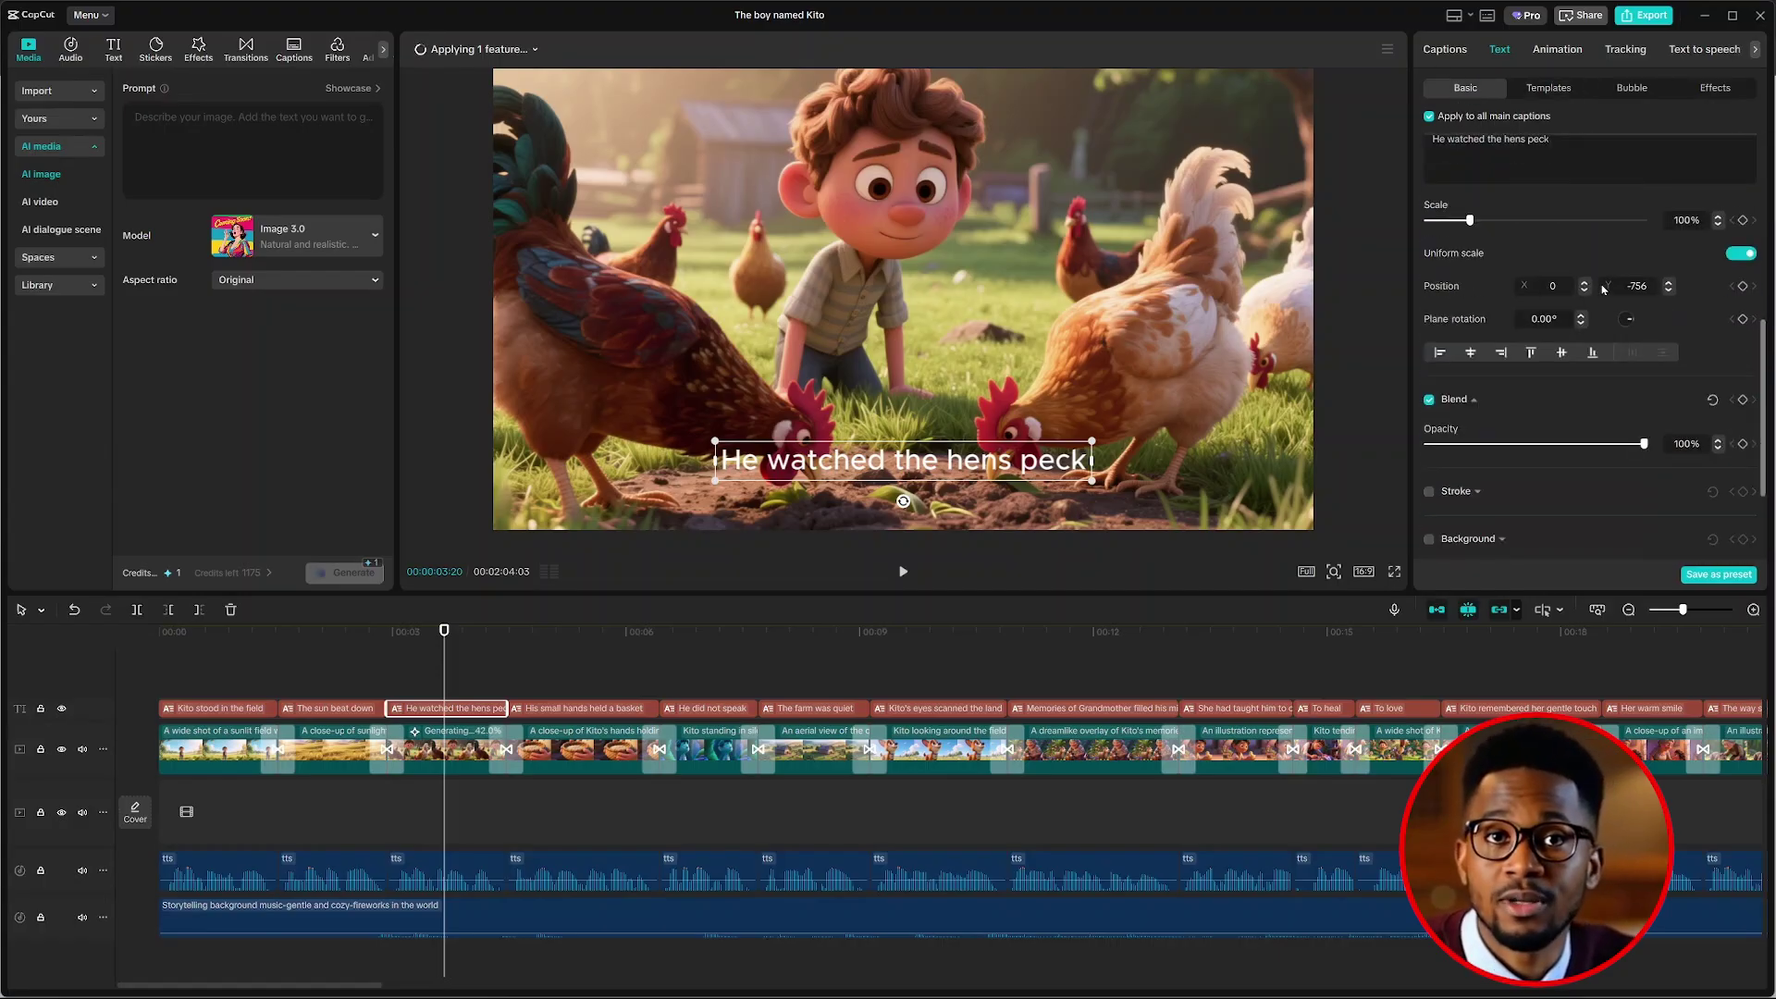
pyautogui.scroll(-5, 1591, 298)
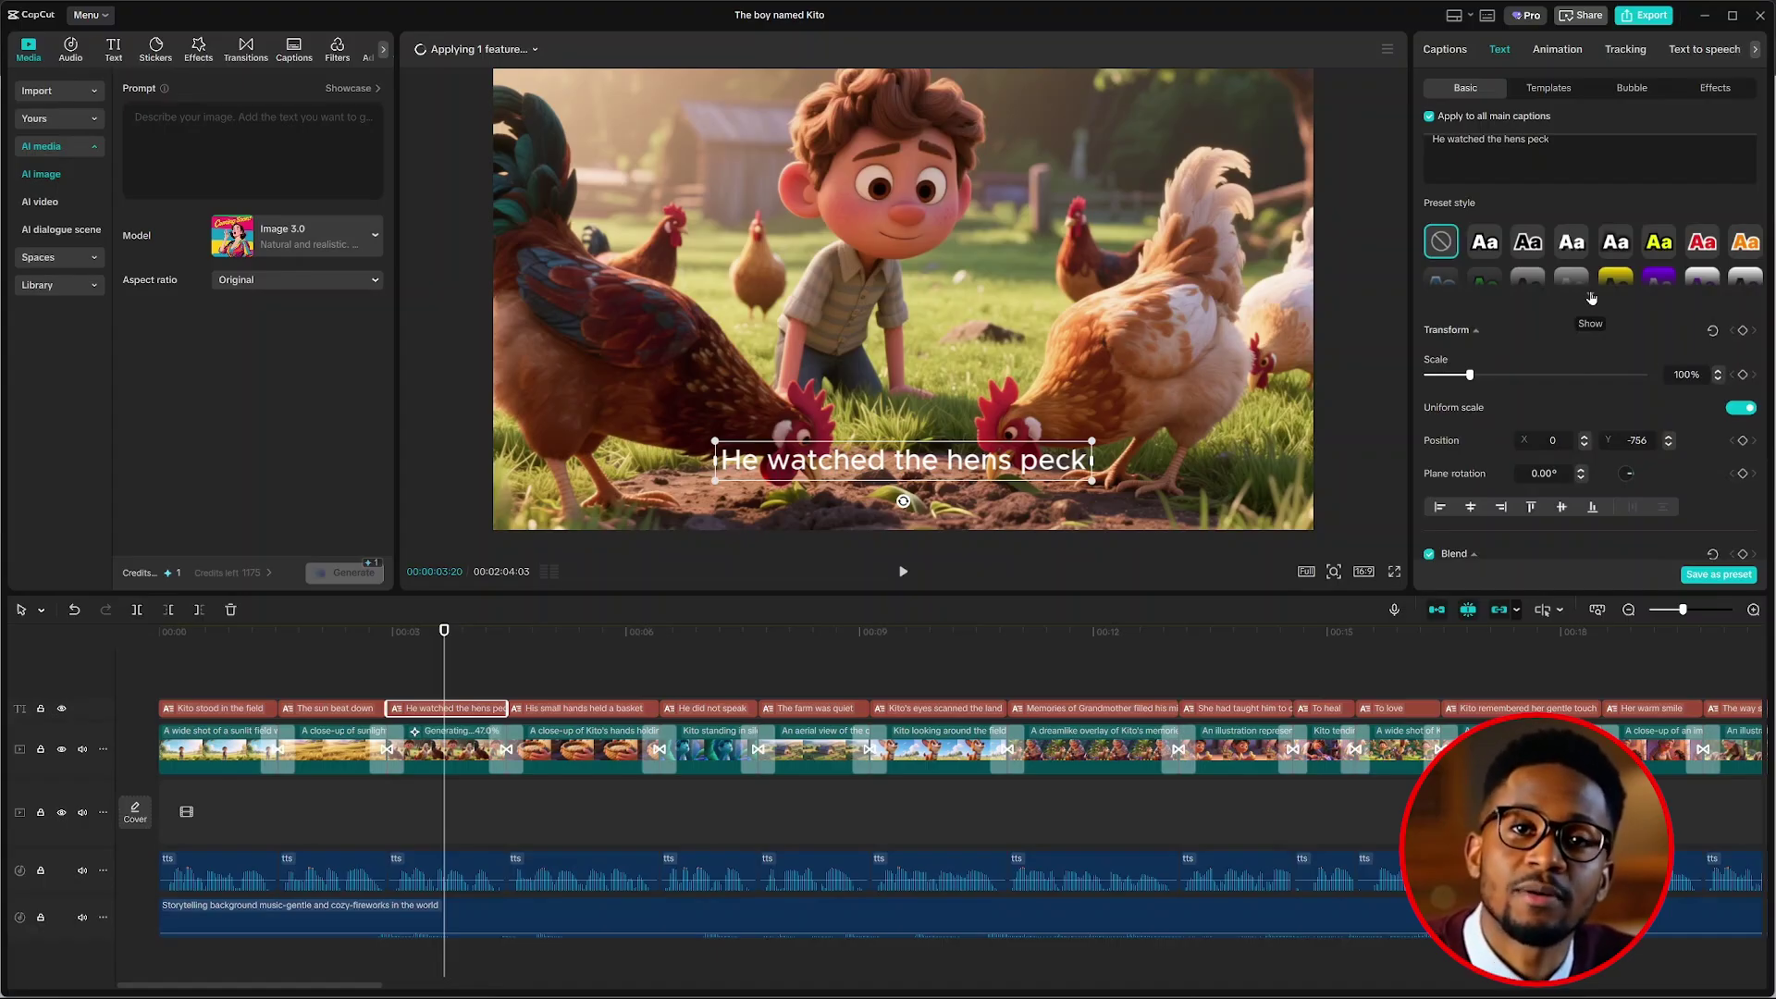
# Step: Apply the black-background caption preset with 54% opacity and 11% rounded corners
pyautogui.click(1591, 298)
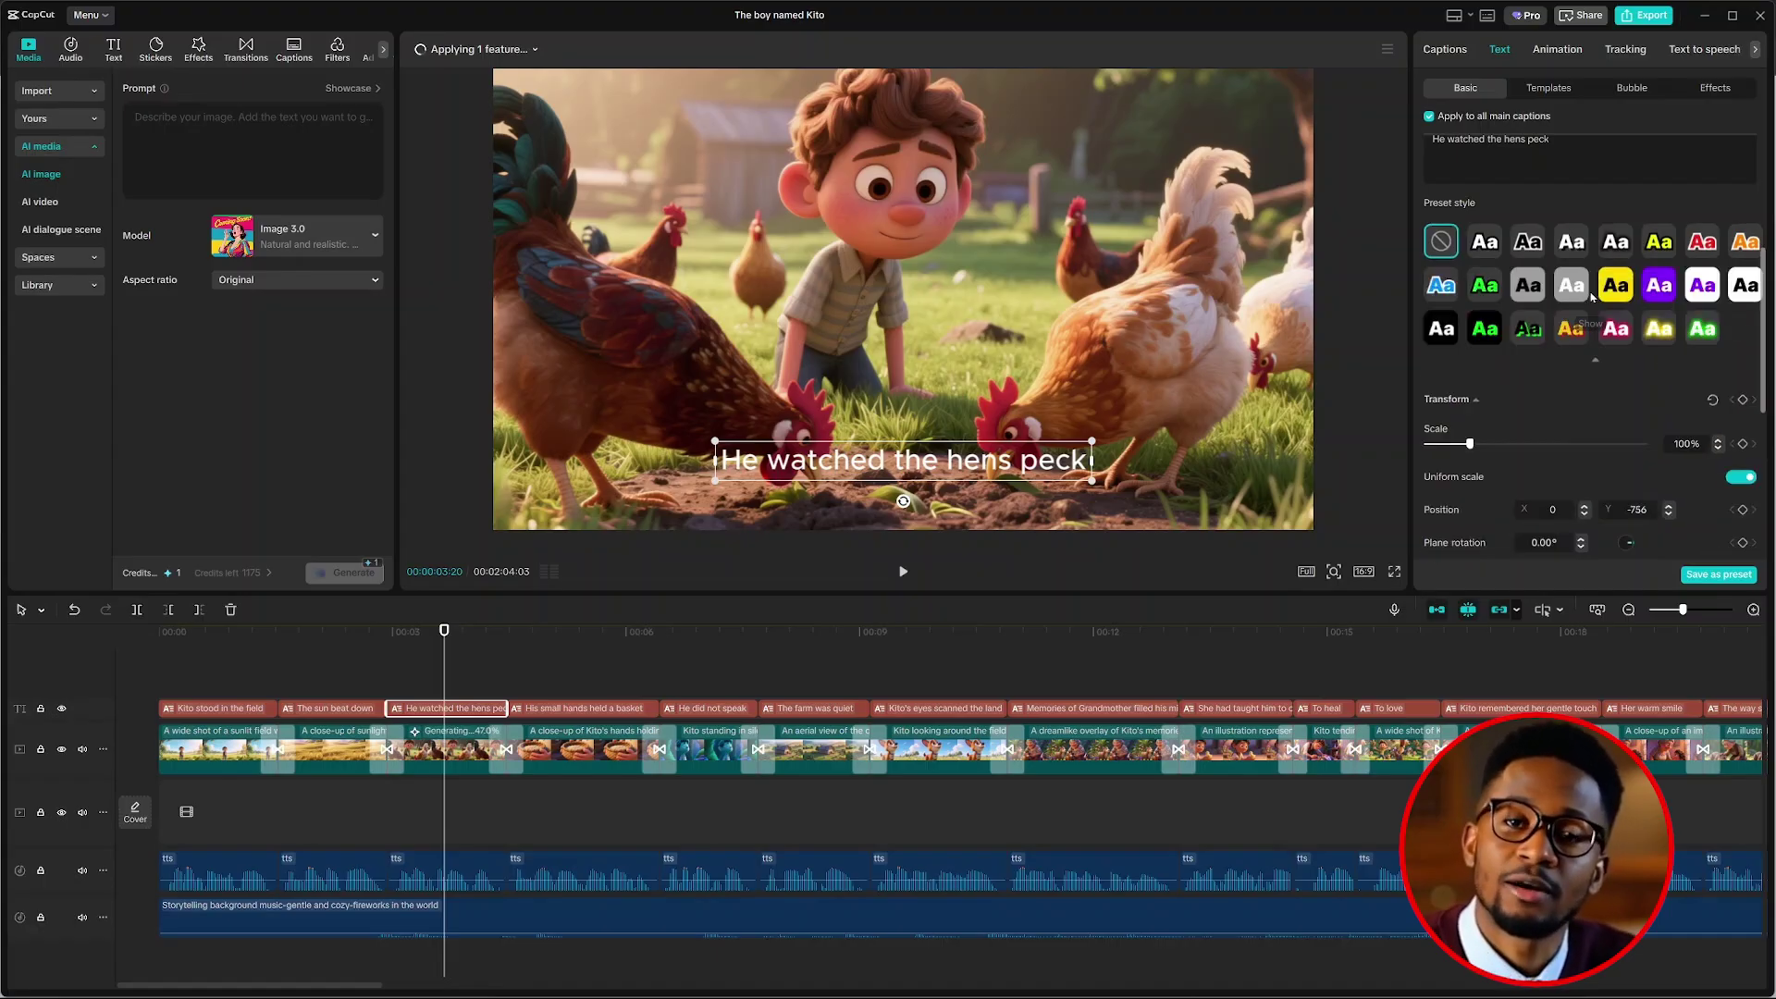
pyautogui.click(1441, 328)
pyautogui.scroll(-8, 1639, 471)
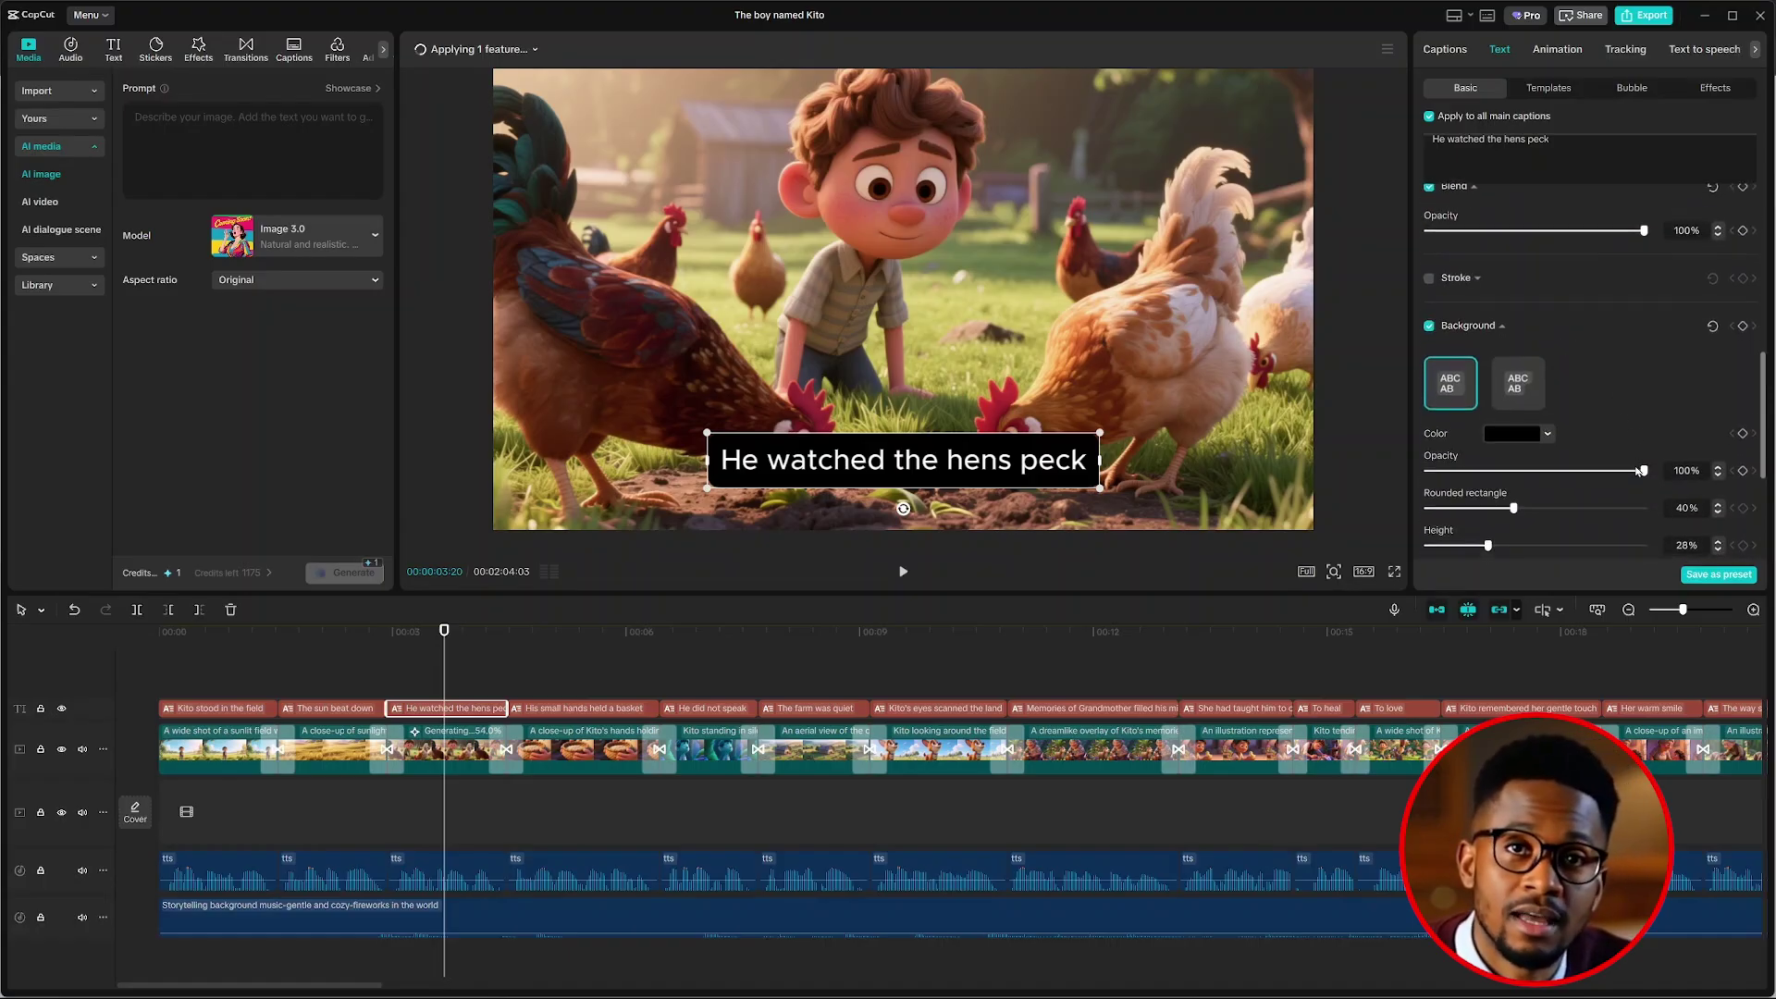
pyautogui.moveTo(1643, 471); pyautogui.dragTo(1394, 558)
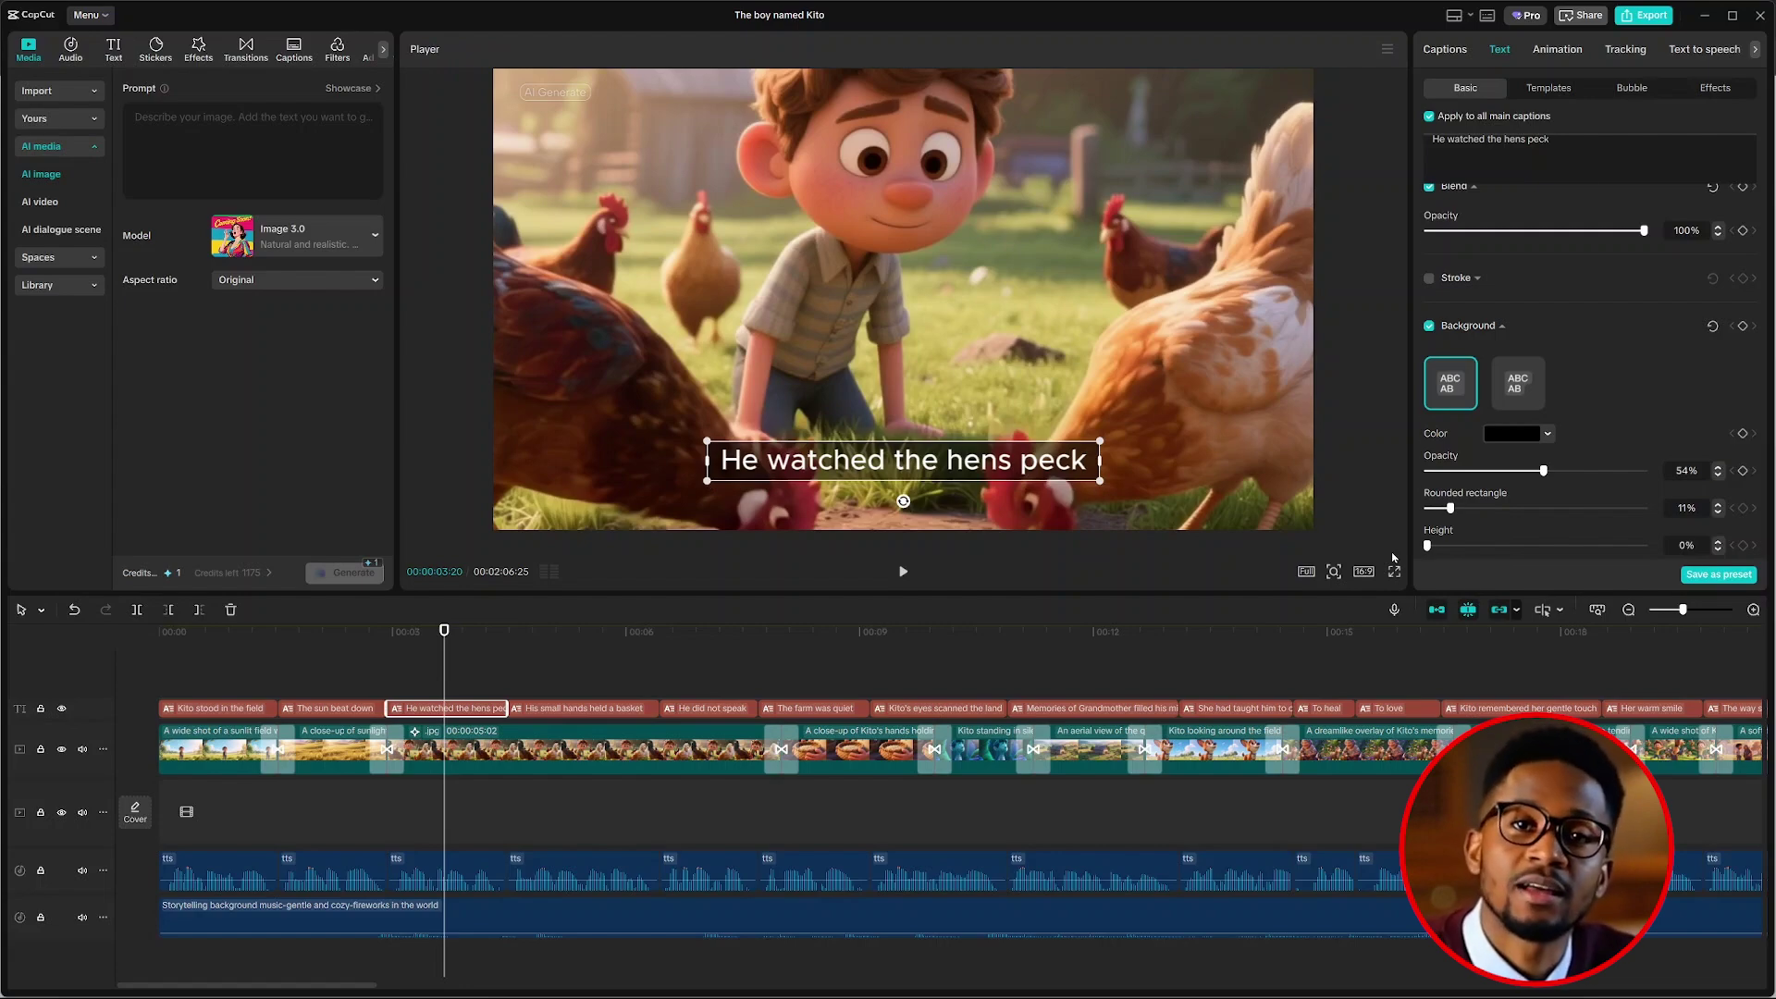
pyautogui.scroll(2, 1553, 264)
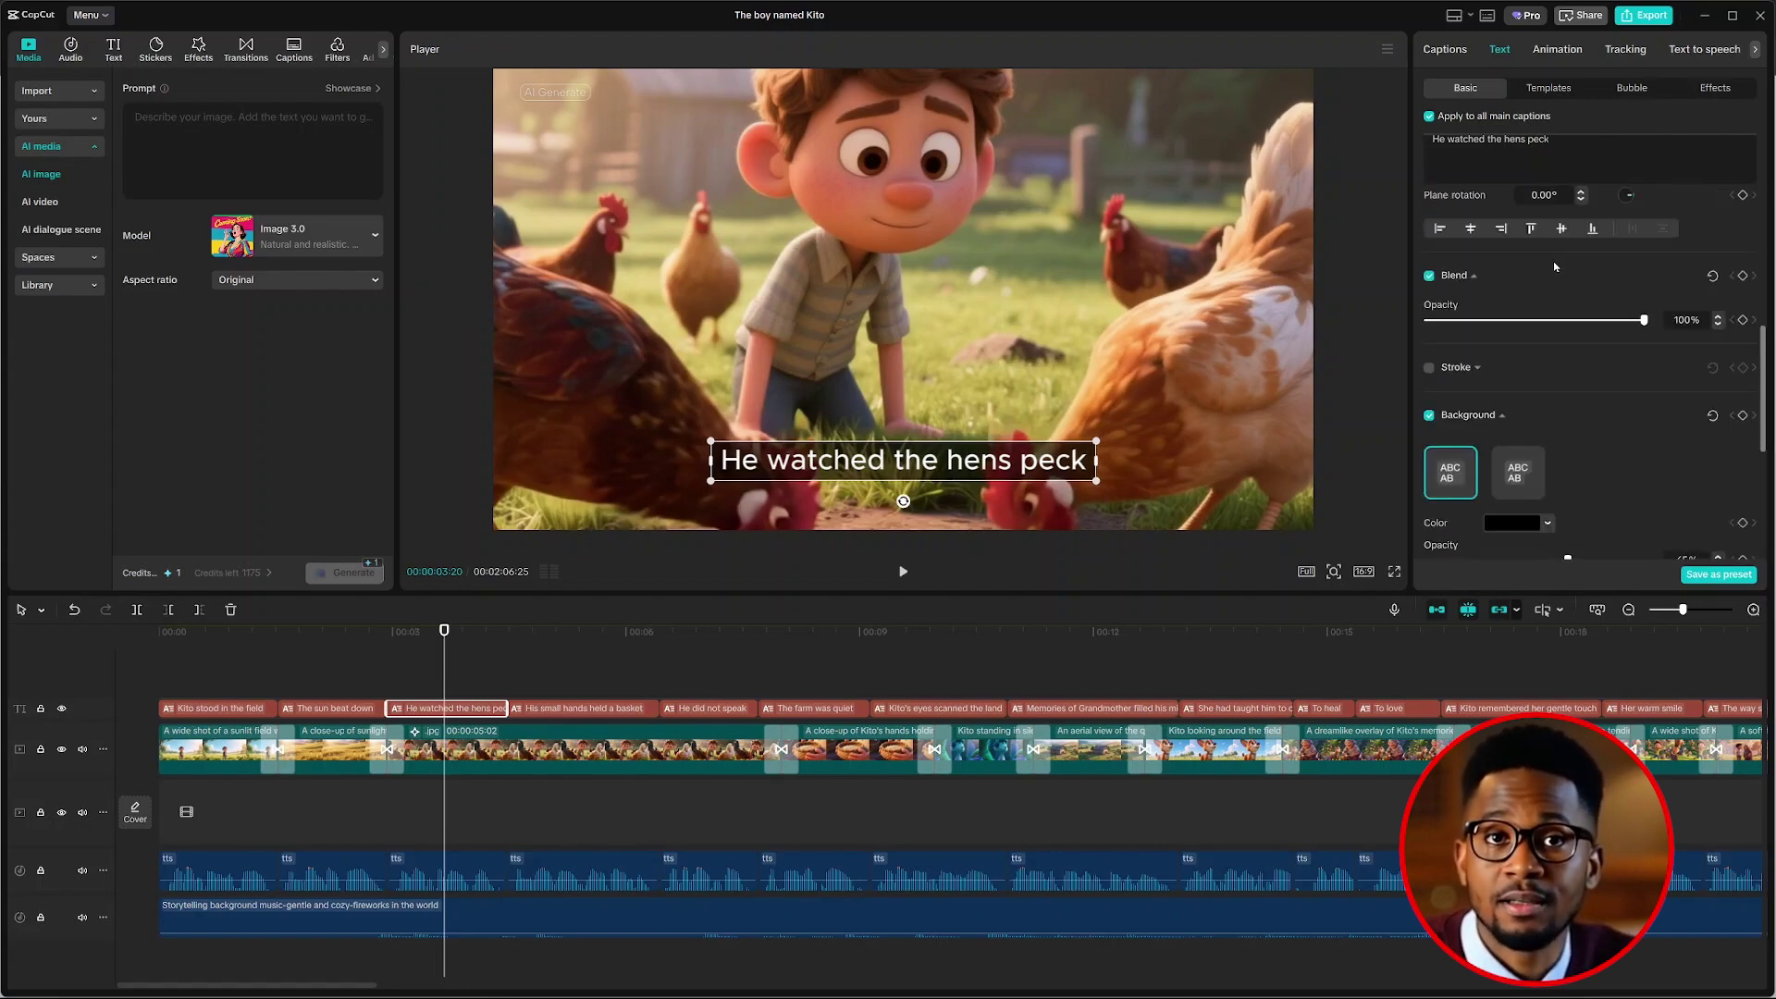
pyautogui.scroll(10, 1591, 241)
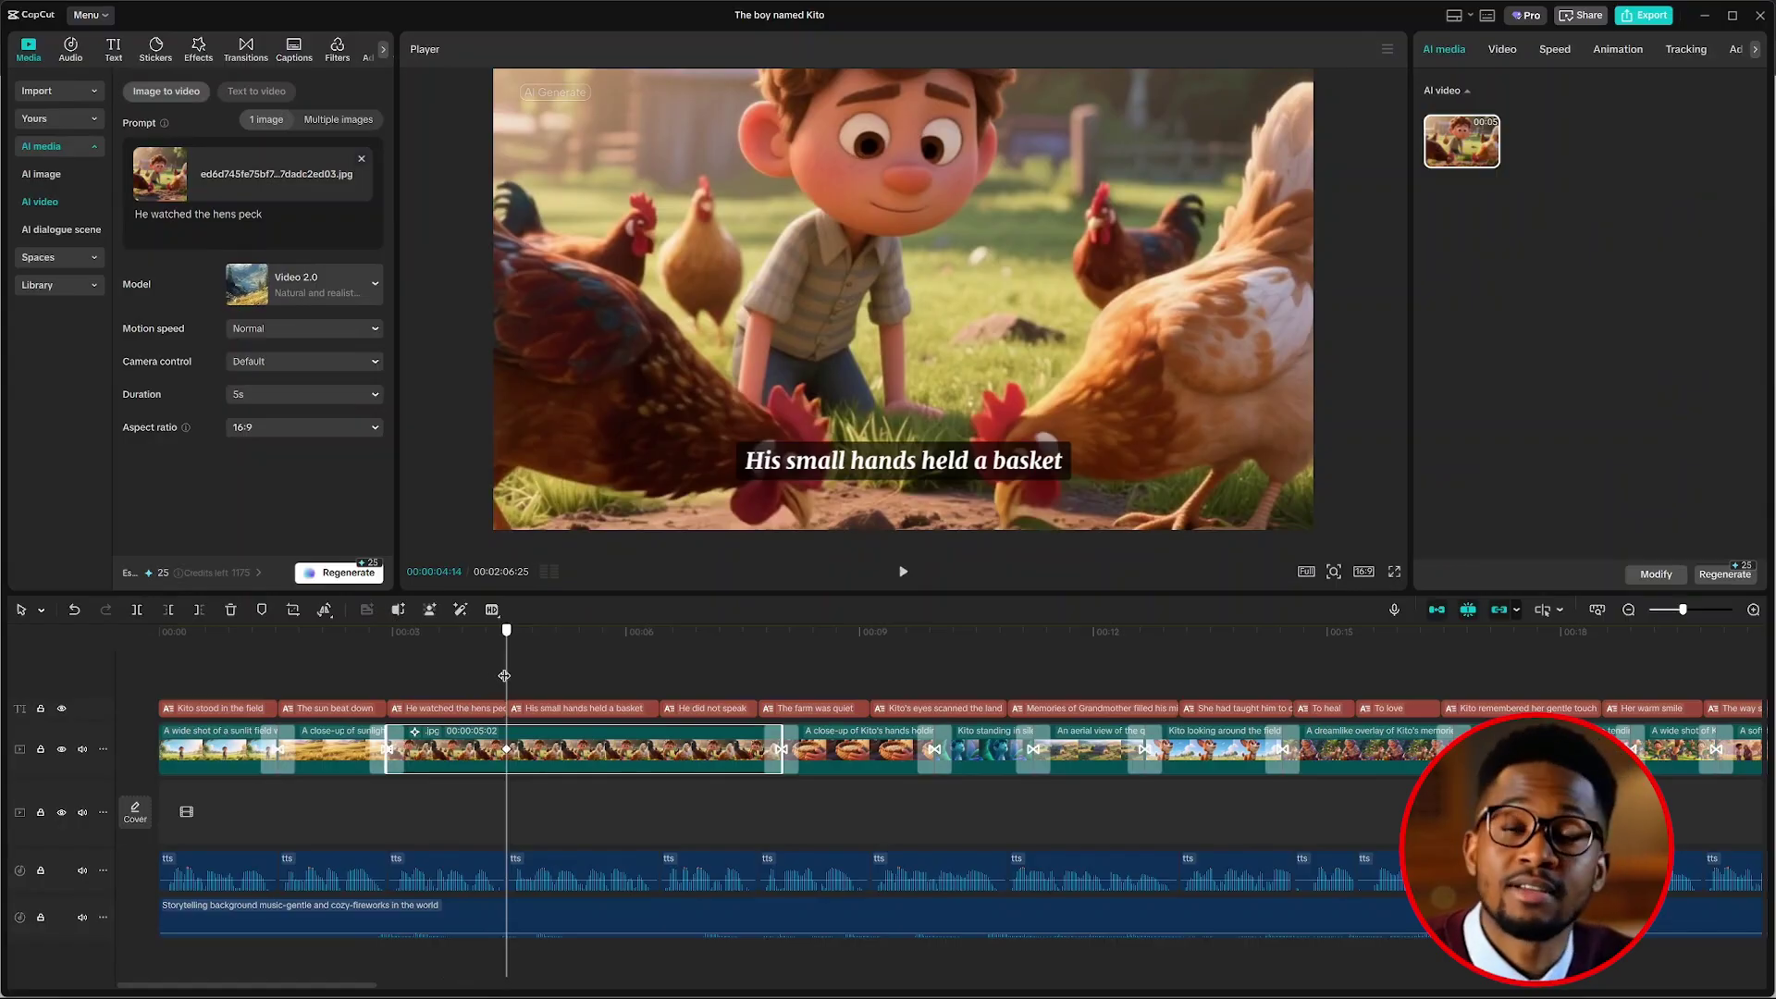
# Step: Select the generated hens video and play it back from around 00:03
pyautogui.click(388, 632)
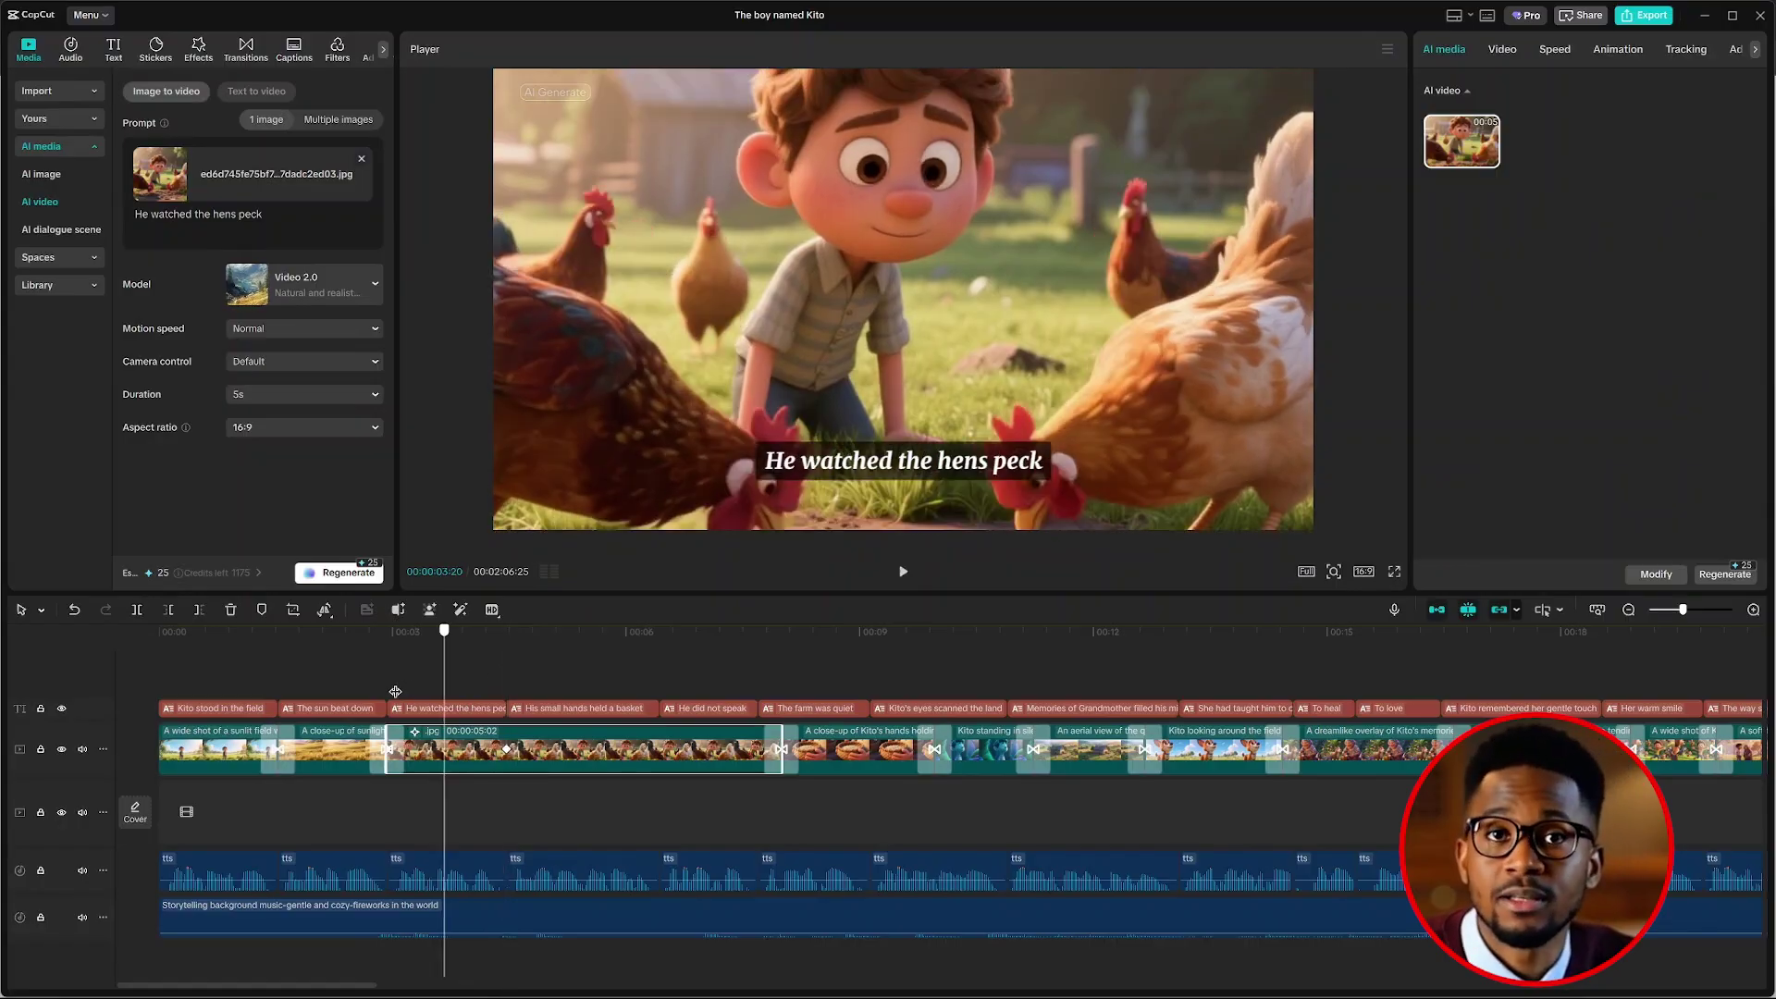
pyautogui.click(274, 685)
pyautogui.click(404, 686)
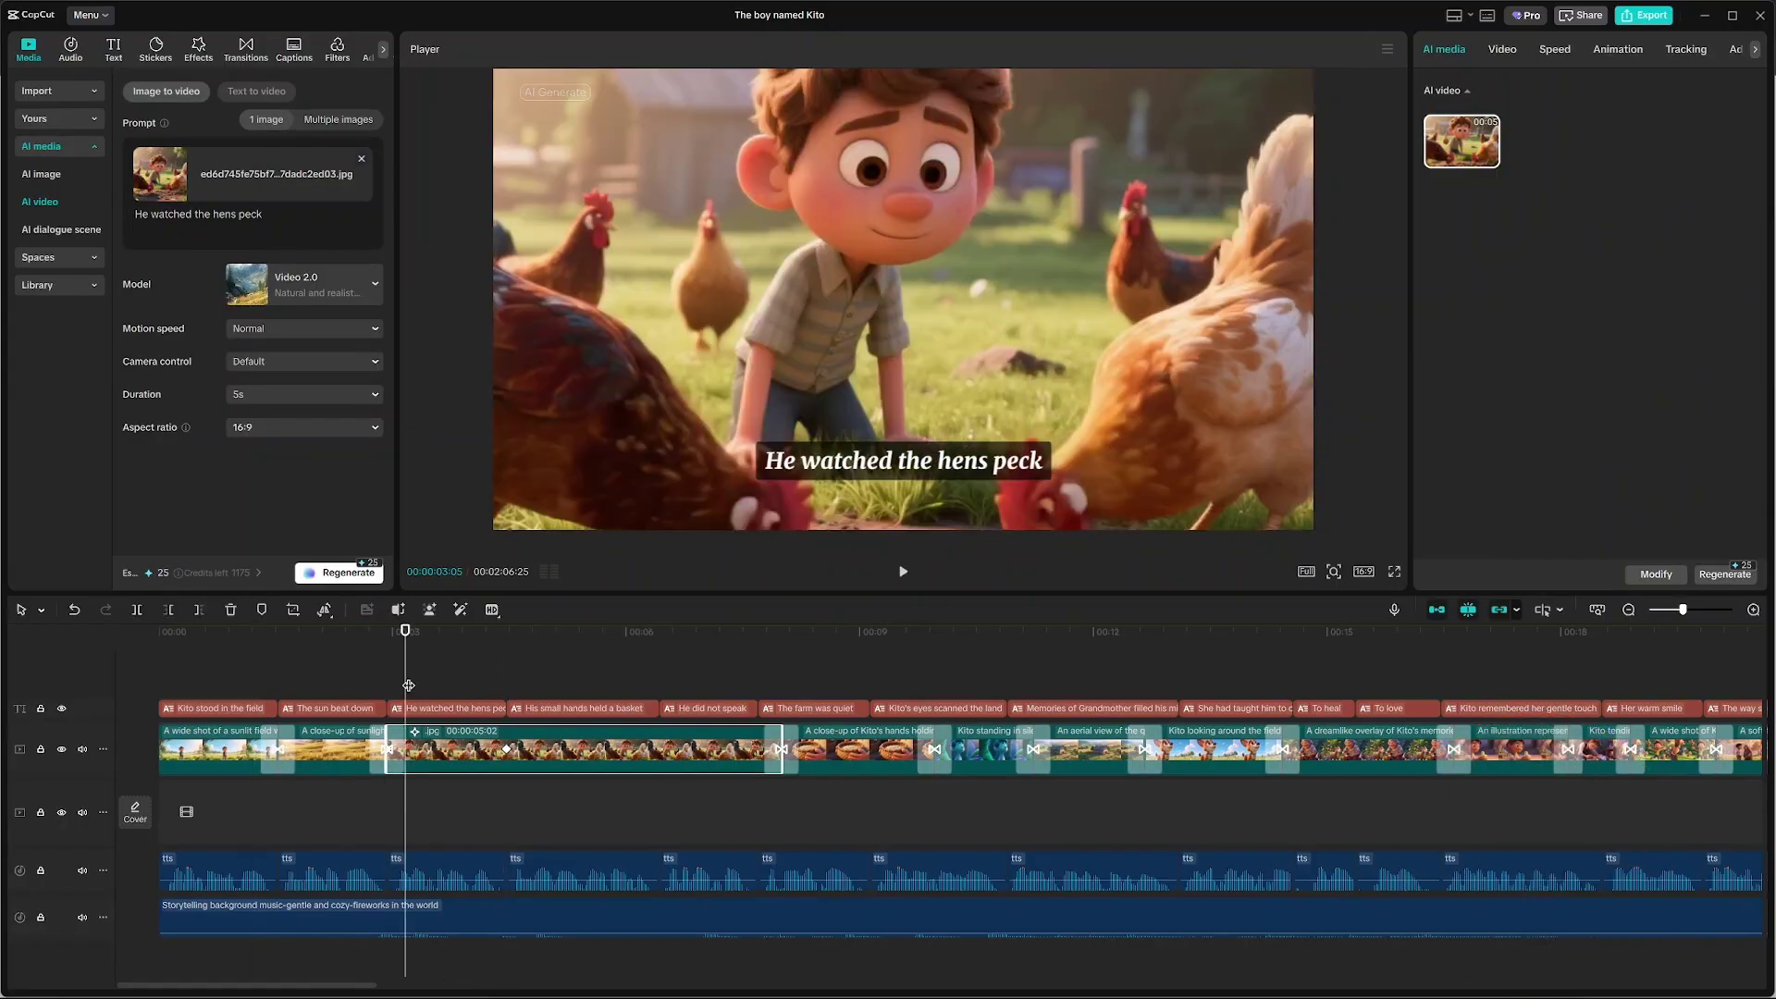
pyautogui.press('space')
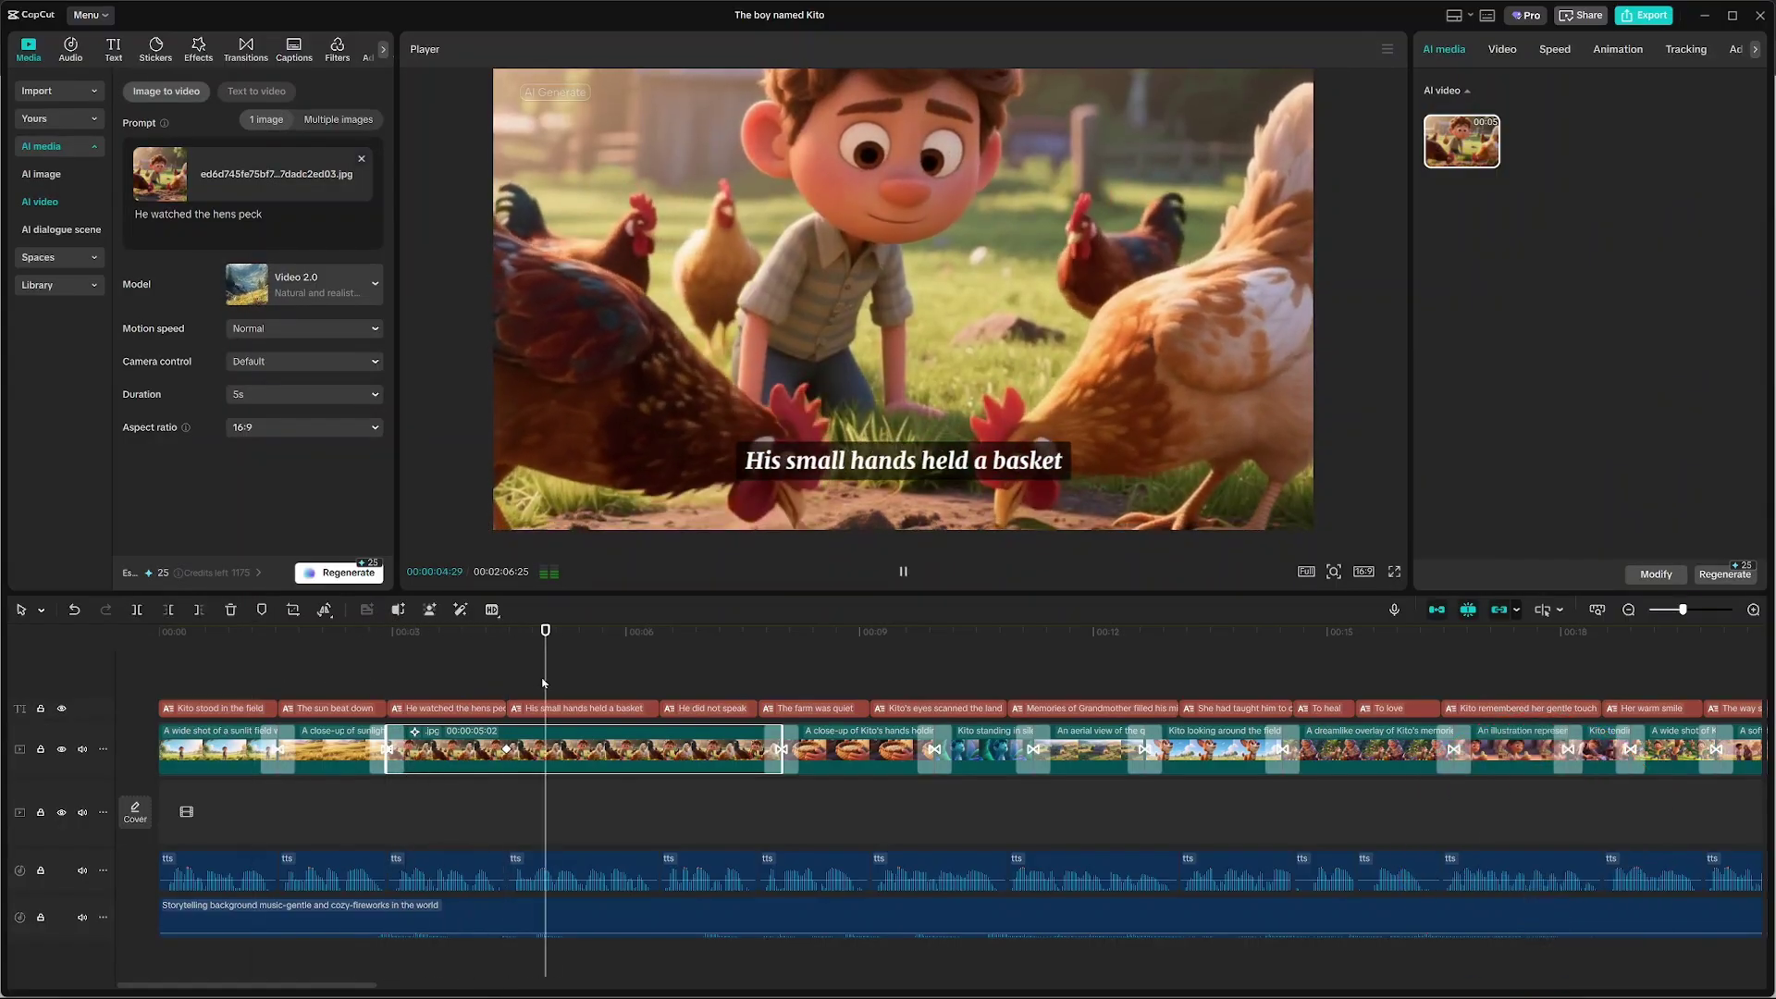
# Step: Trim the hens clip to end at 03:15 and slide the hands close-up left to close the gap
pyautogui.moveTo(782, 751); pyautogui.dragTo(658, 761)
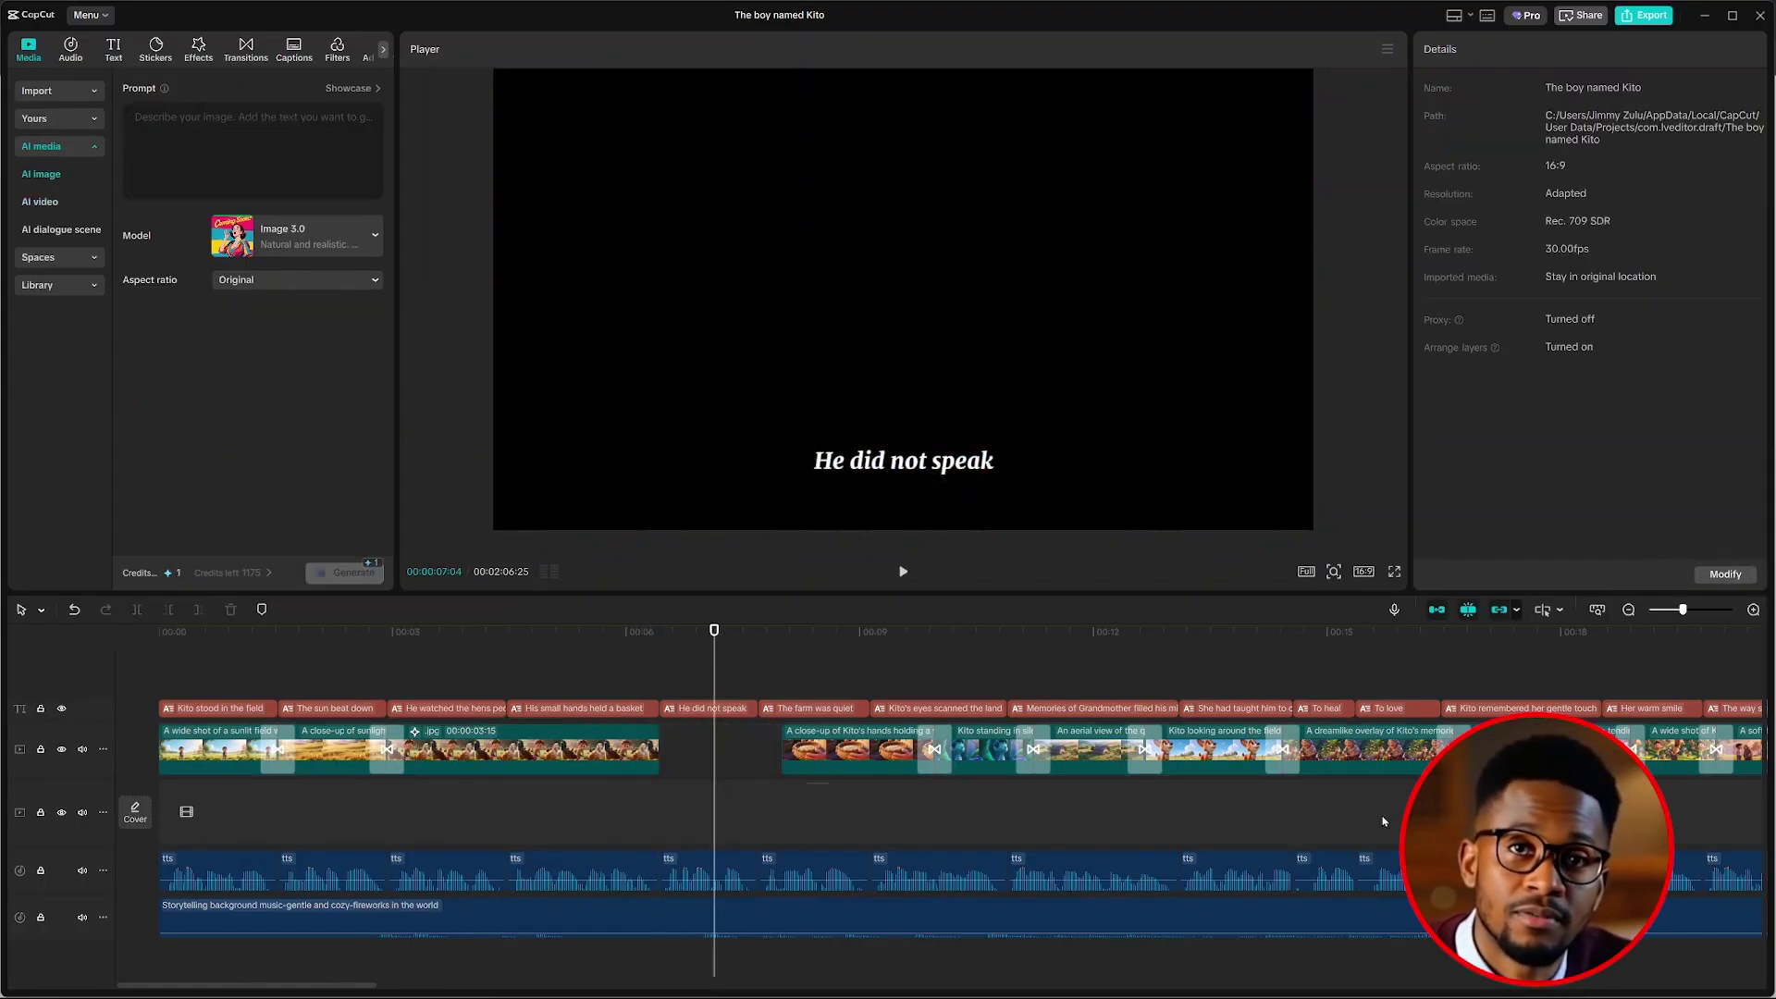
pyautogui.click(714, 796)
pyautogui.moveTo(863, 754); pyautogui.dragTo(747, 759)
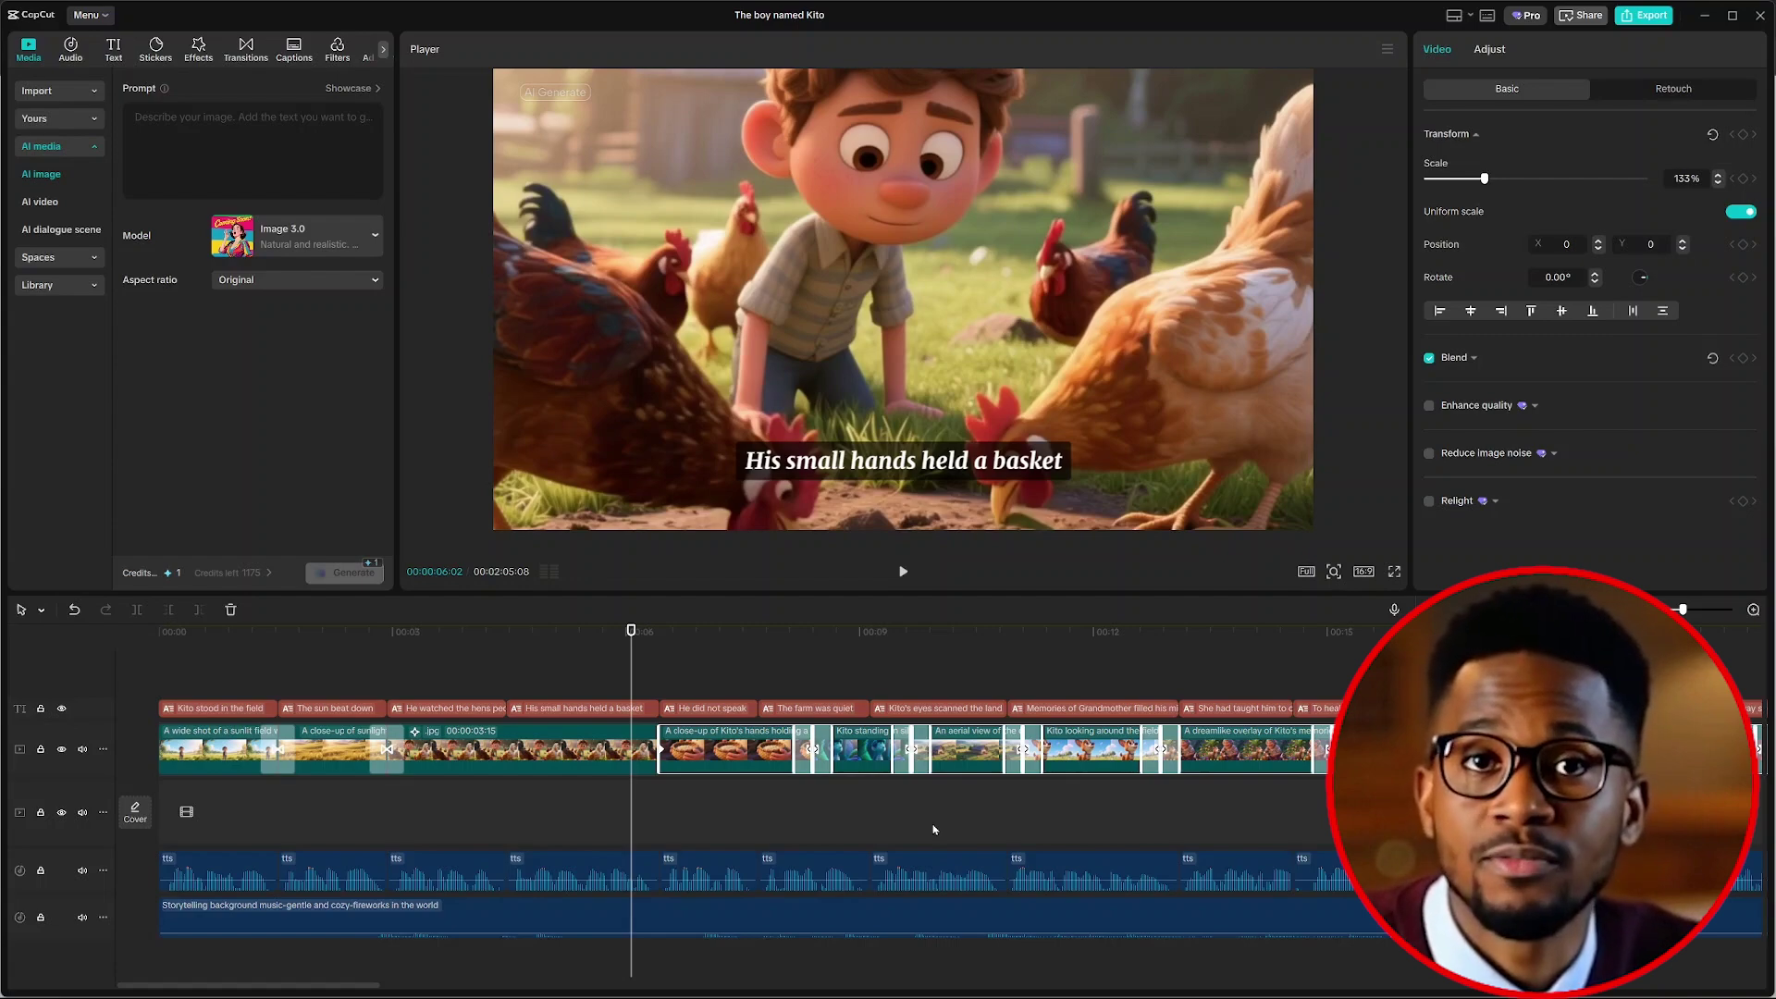
# Step: Open the export settings for 'The boy named Kito' and choose 2K resolution
pyautogui.click(1644, 15)
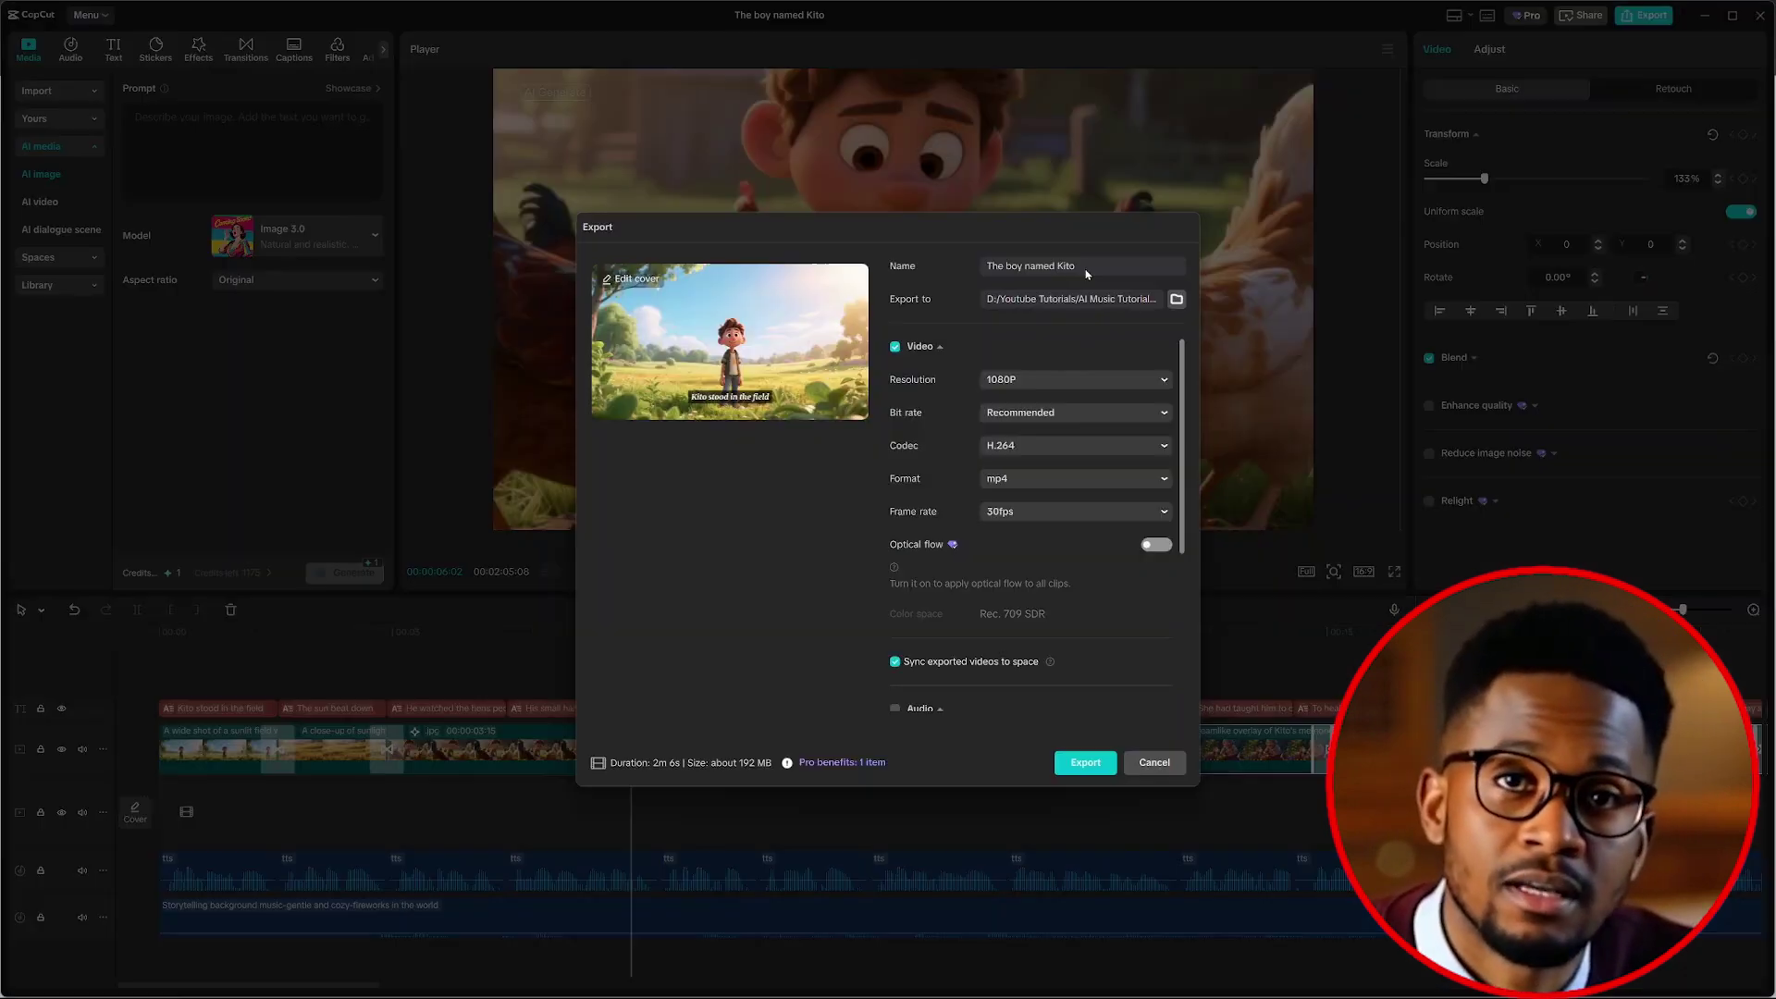
pyautogui.click(1058, 383)
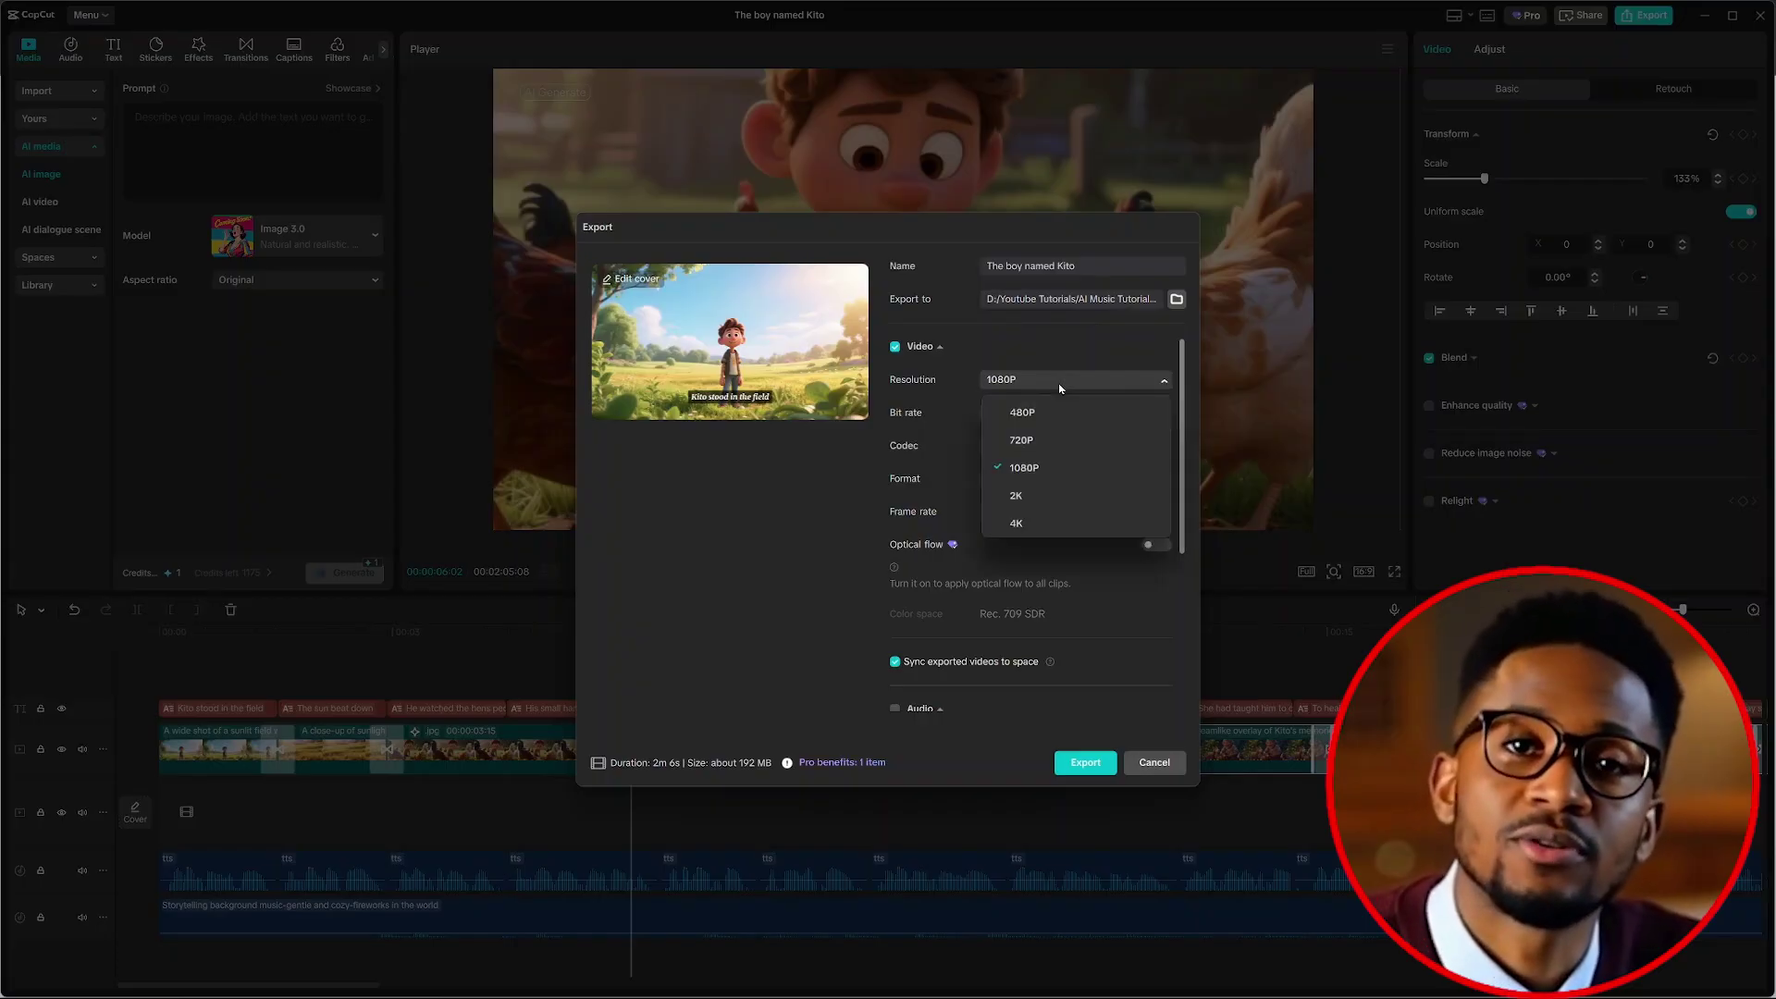
pyautogui.click(1026, 501)
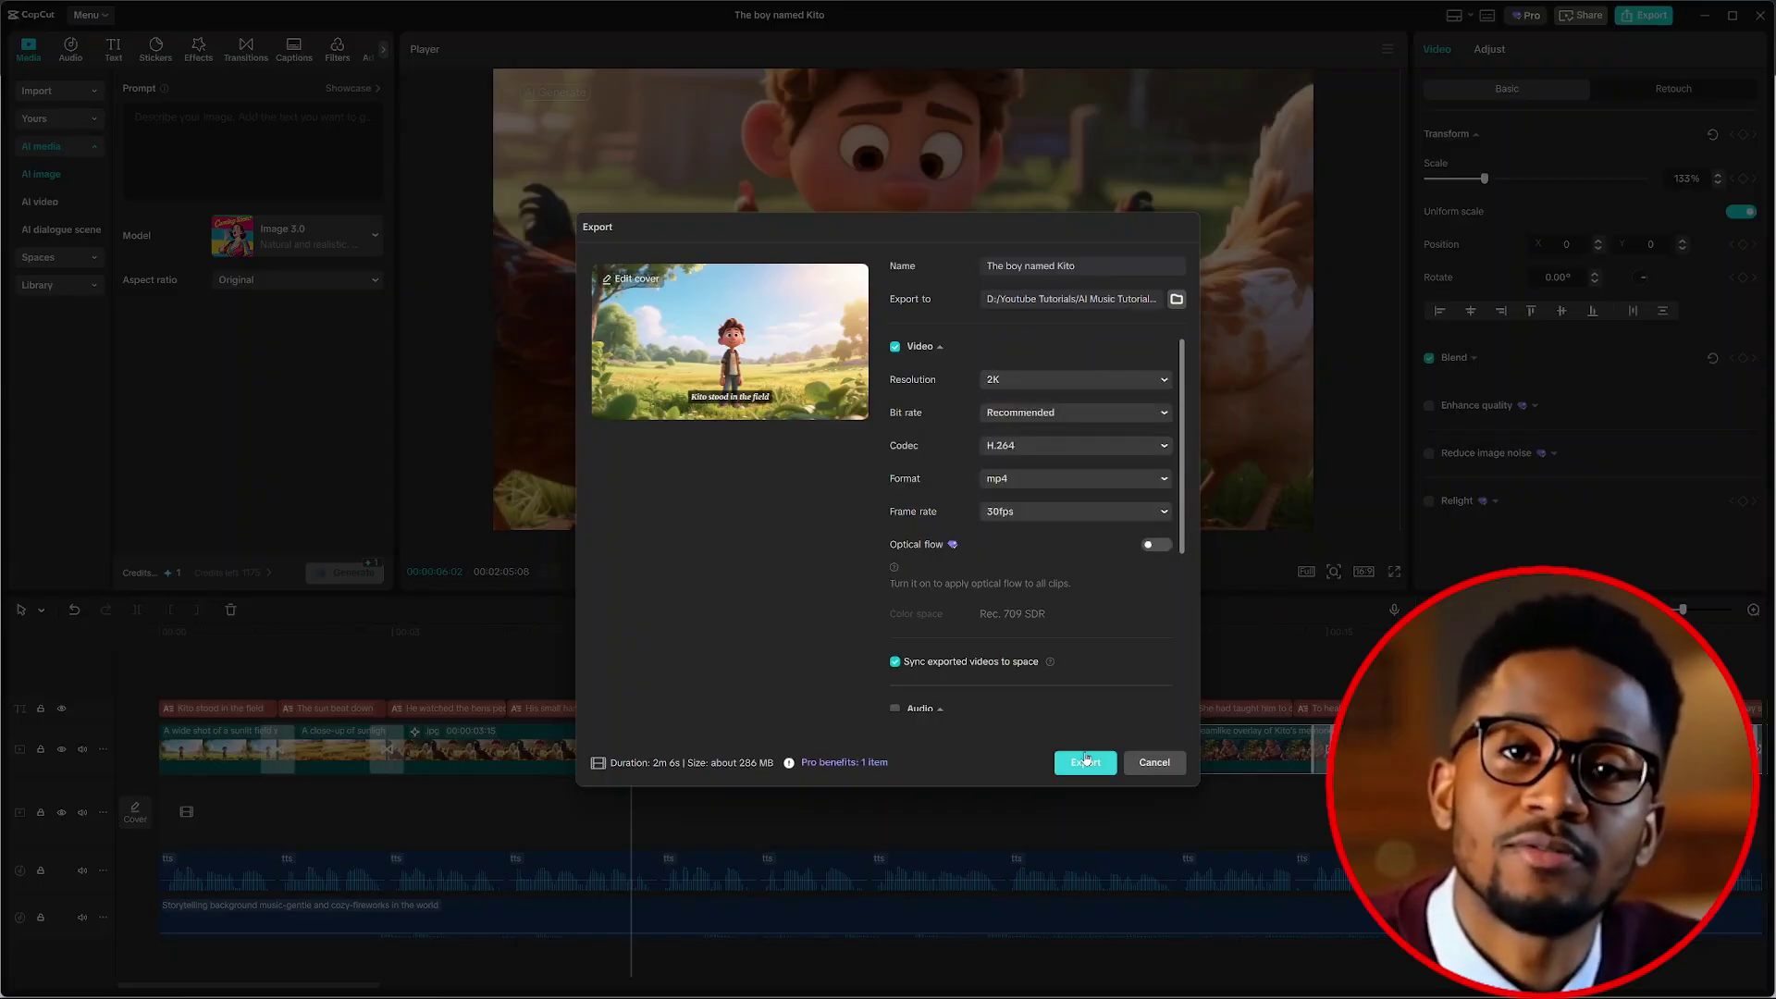